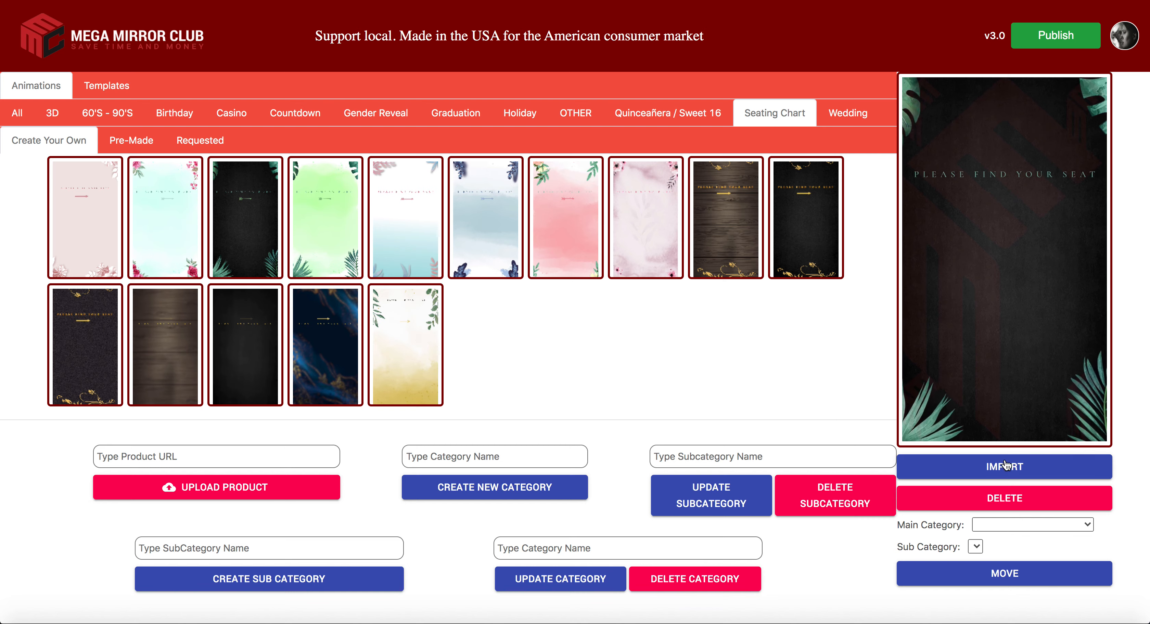
# Step: Import the dark leafy 'Please find your seat' seating-chart template onto the canvas
pyautogui.click(1007, 467)
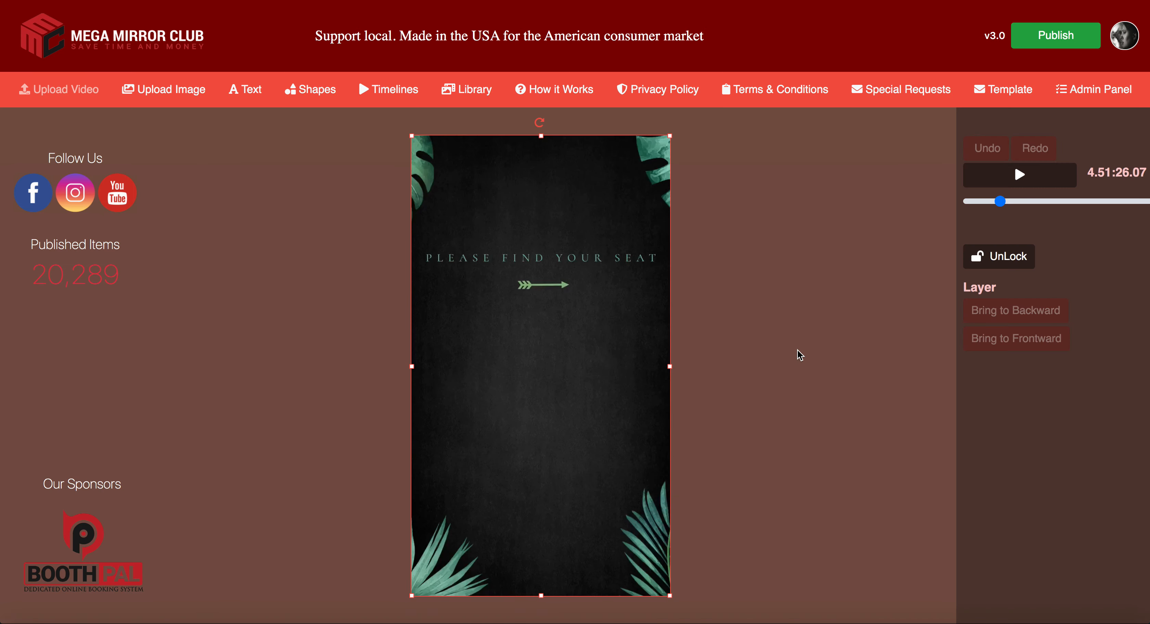
pyautogui.click(785, 334)
pyautogui.click(1020, 175)
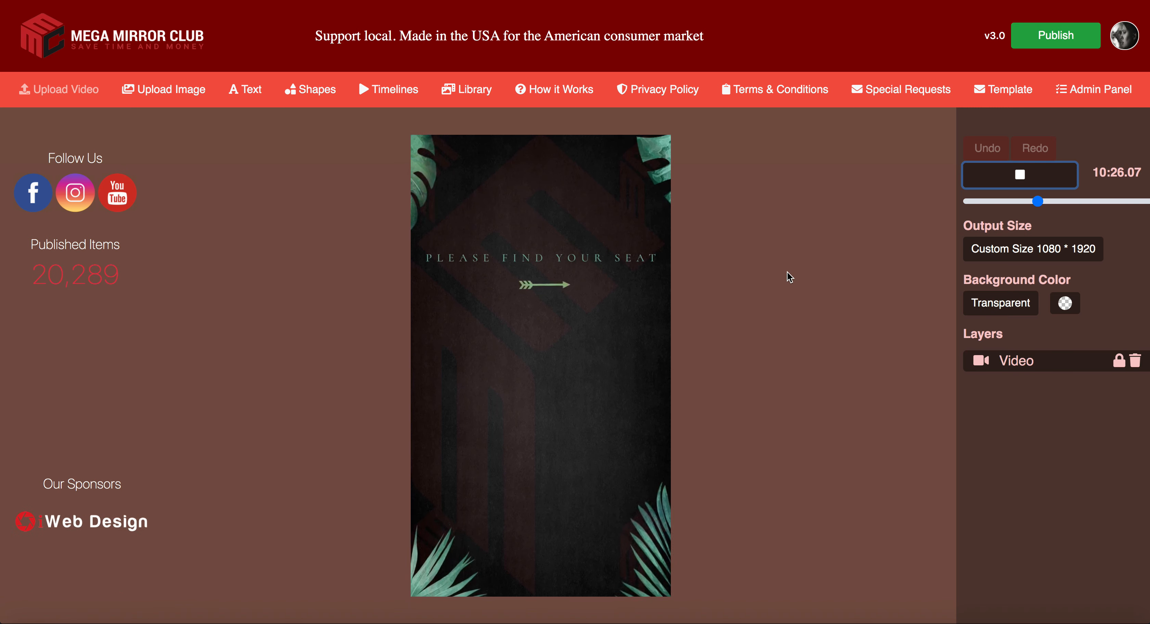
pyautogui.click(1017, 173)
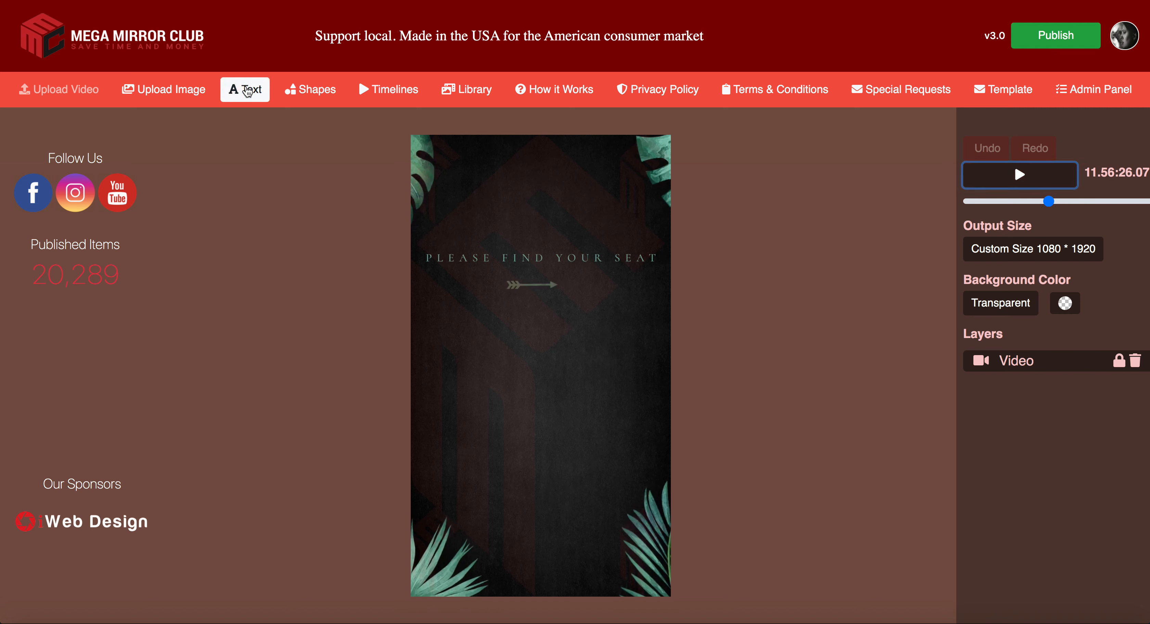
# Step: Add a Sample Text layer with no animation, colour it teal #34836e, and place it below the arrow
pyautogui.click(248, 91)
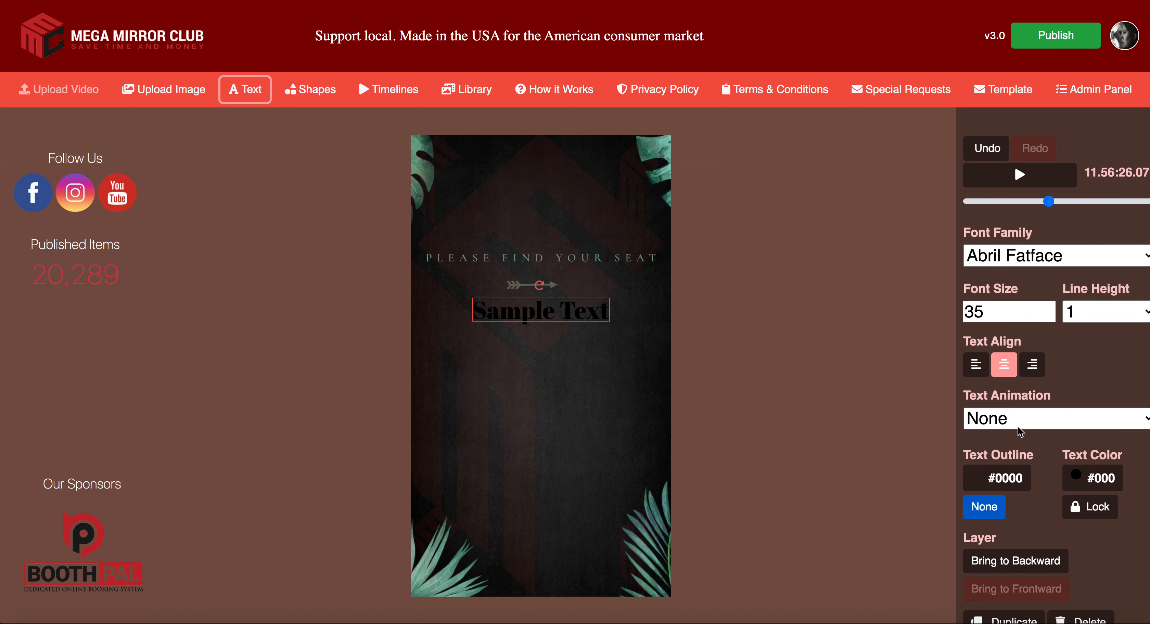
pyautogui.click(1049, 422)
pyautogui.click(1040, 422)
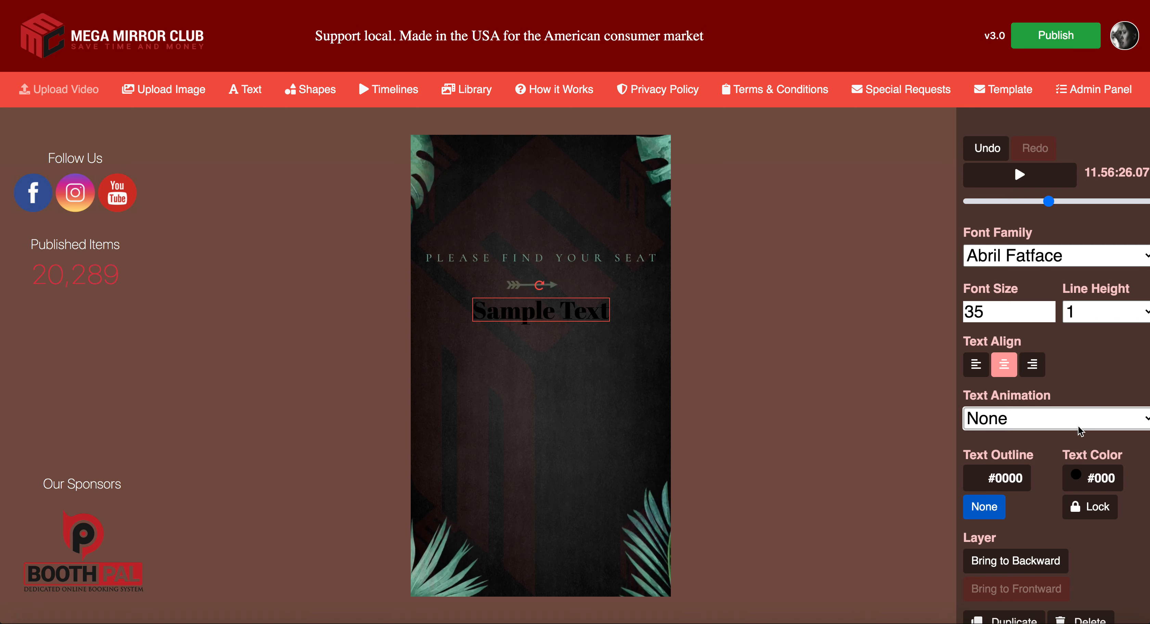
pyautogui.click(1093, 478)
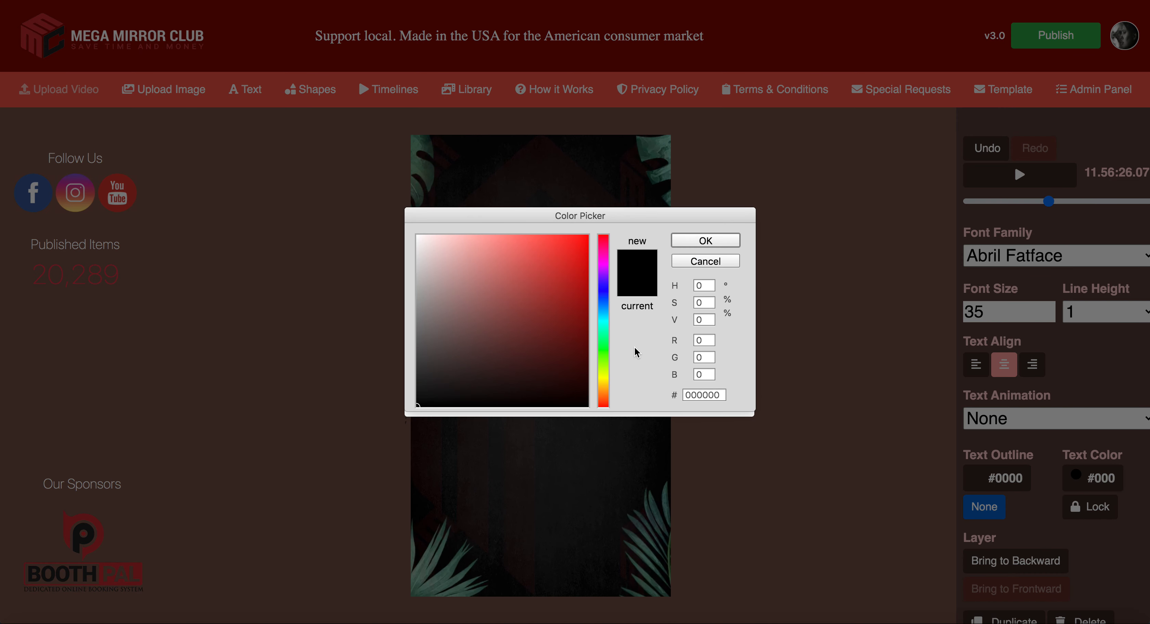
pyautogui.moveTo(723, 395); pyautogui.dragTo(686, 397)
pyautogui.write('34836e')
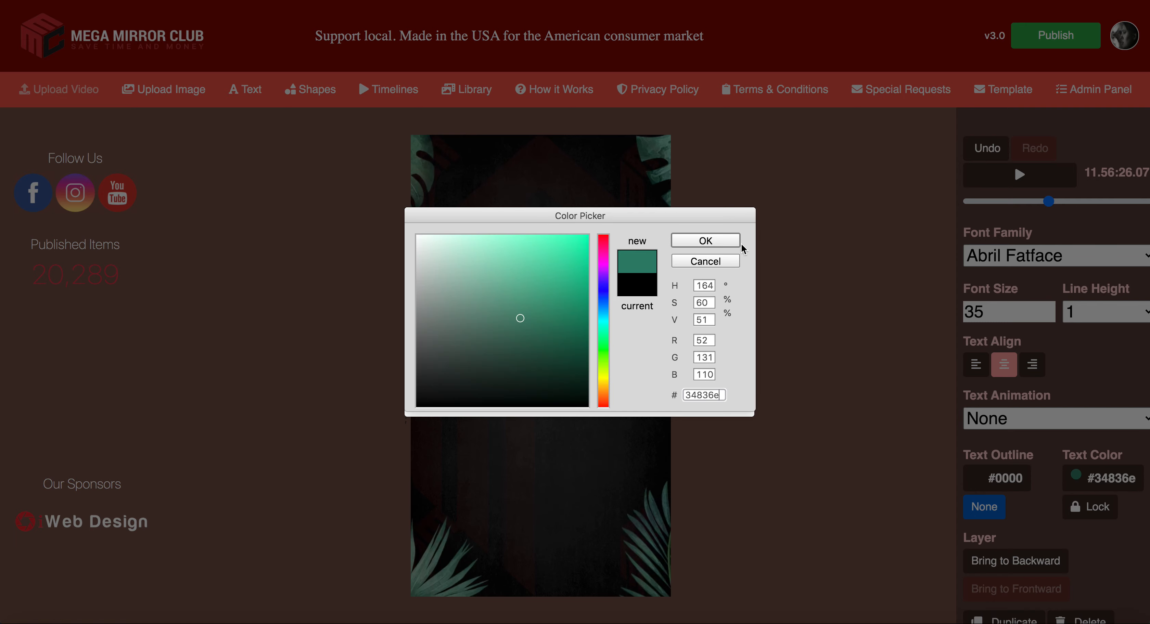
pyautogui.click(713, 240)
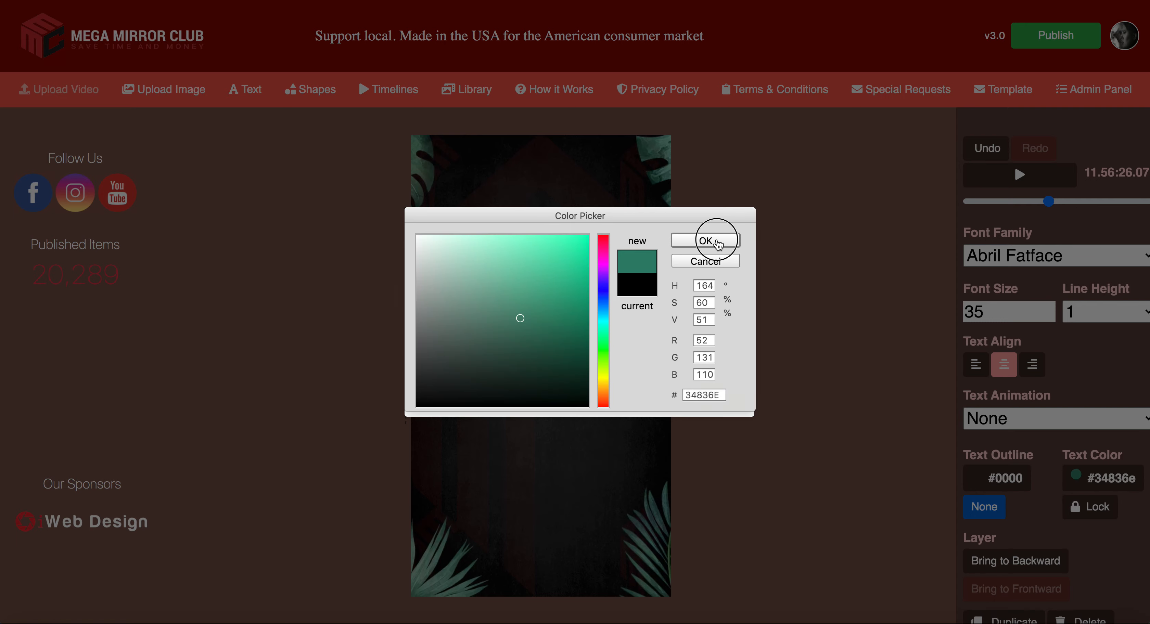
pyautogui.click(473, 256)
pyautogui.moveTo(473, 256); pyautogui.dragTo(510, 331)
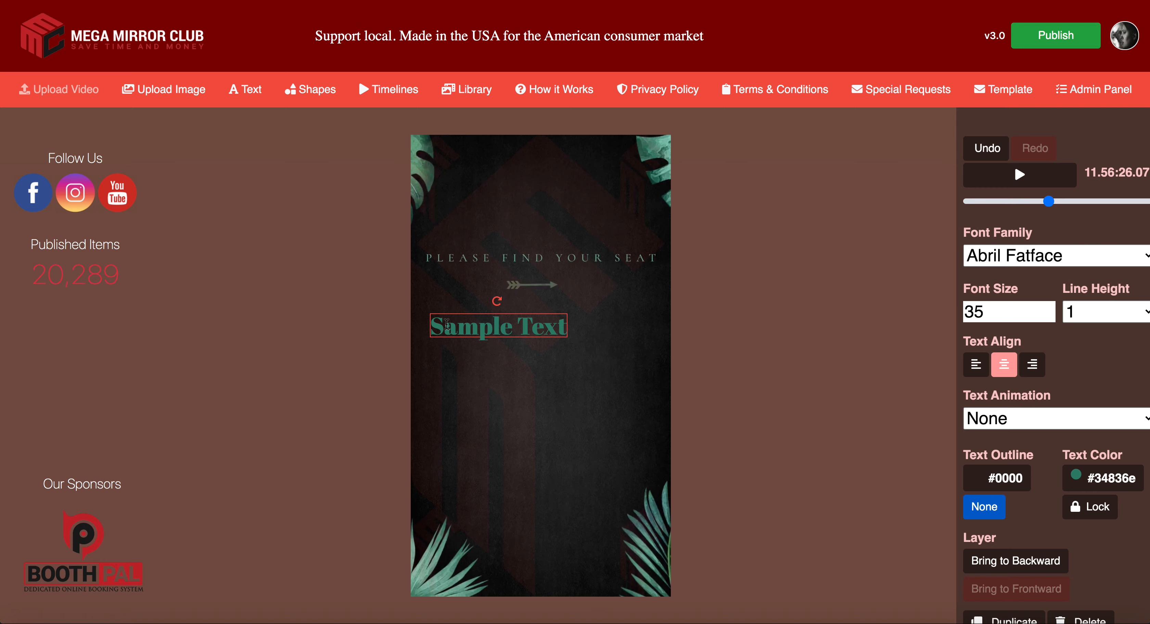
# Step: Try several green and purple text shades, then cancel to keep the teal colour
pyautogui.click(1103, 478)
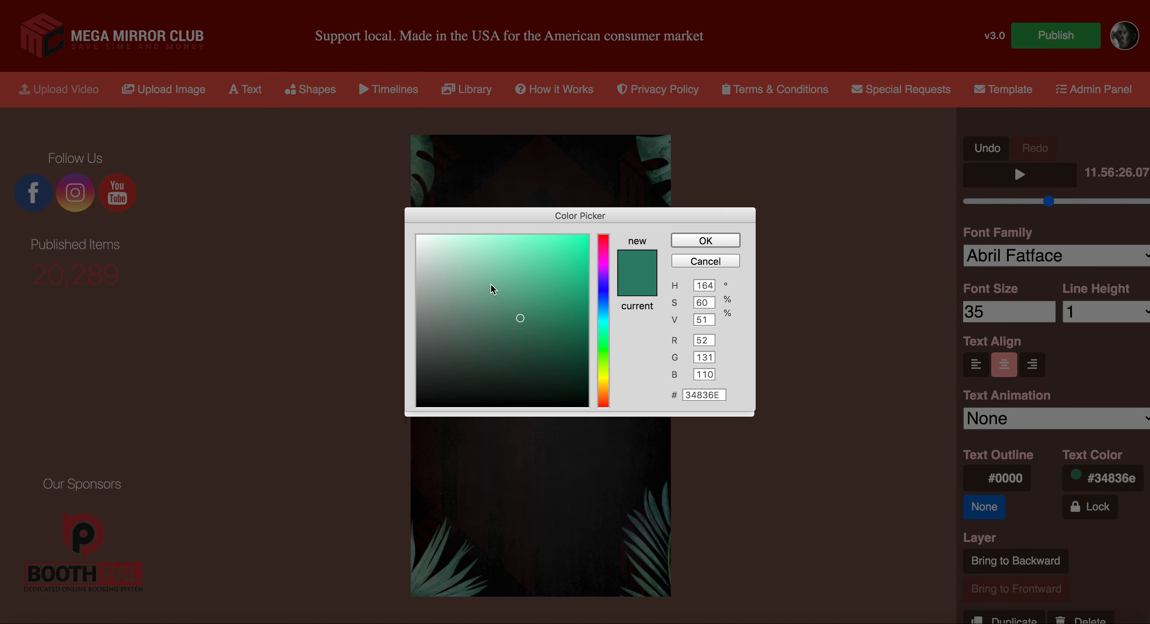
pyautogui.click(470, 280)
pyautogui.click(513, 276)
pyautogui.click(509, 314)
pyautogui.click(460, 321)
pyautogui.click(505, 309)
pyautogui.click(540, 288)
pyautogui.click(540, 284)
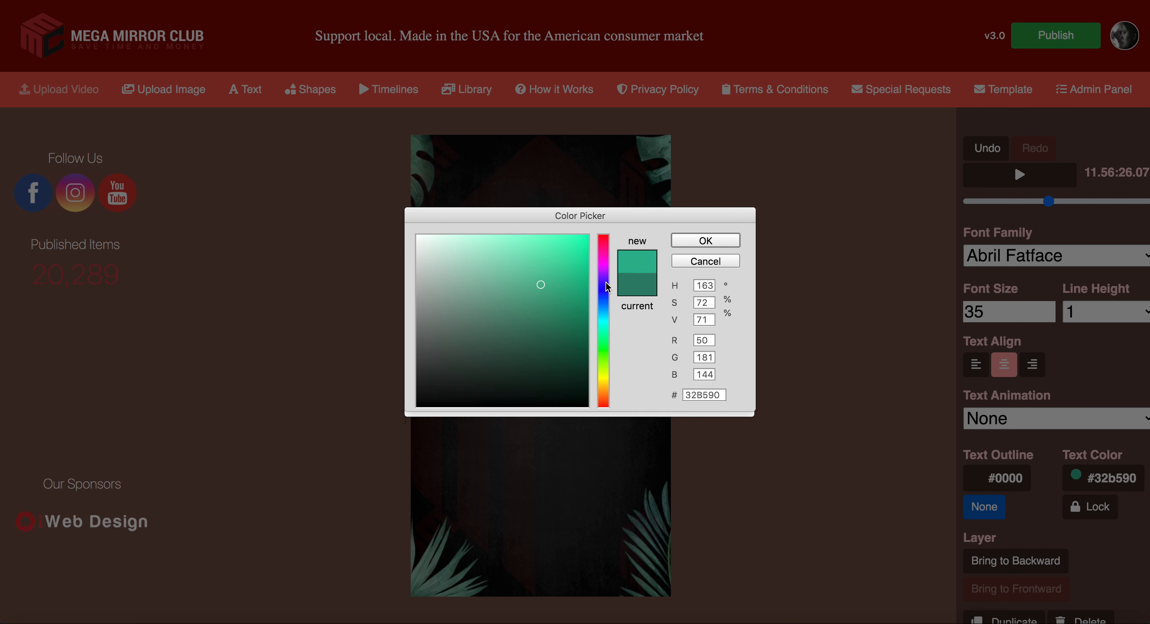
pyautogui.click(608, 273)
pyautogui.click(608, 264)
pyautogui.click(496, 271)
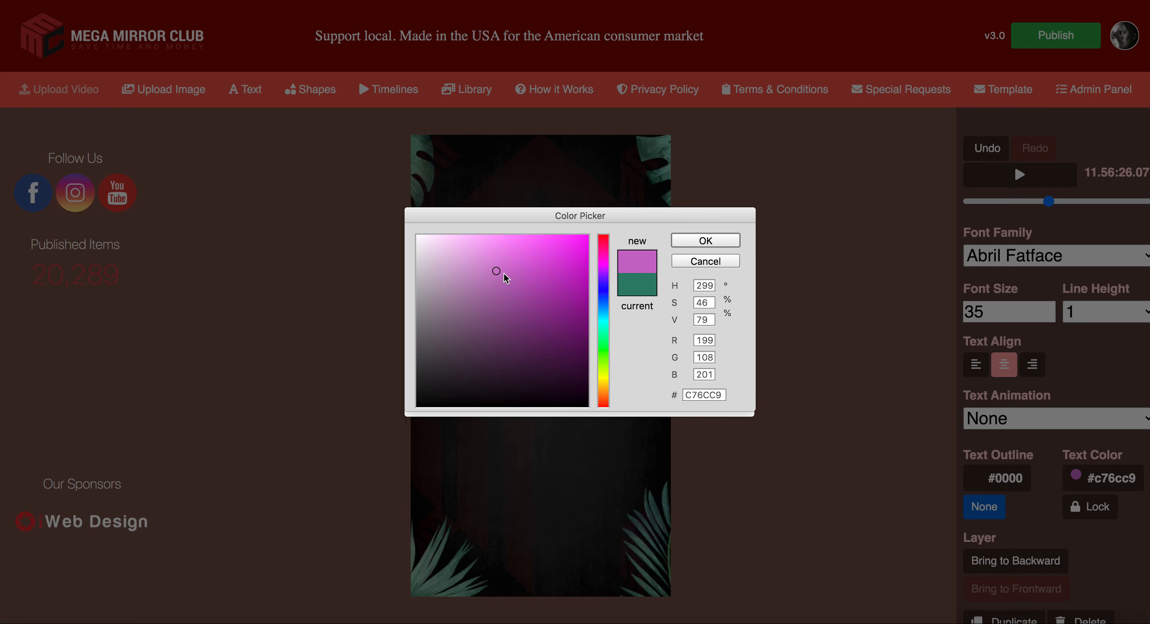
pyautogui.click(713, 264)
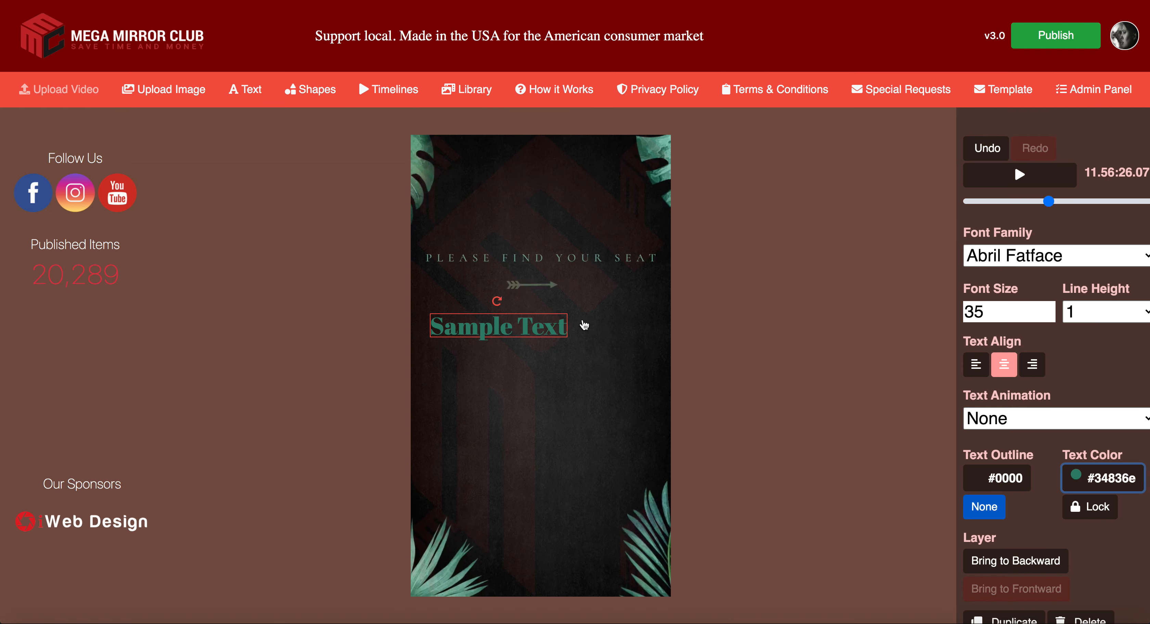
pyautogui.doubleClick(533, 325)
pyautogui.click(454, 326)
# Step: Change the text to 'Table One' at font size 18 and shift it slightly up
pyautogui.moveTo(430, 327); pyautogui.dragTo(581, 328)
pyautogui.write('Ta')
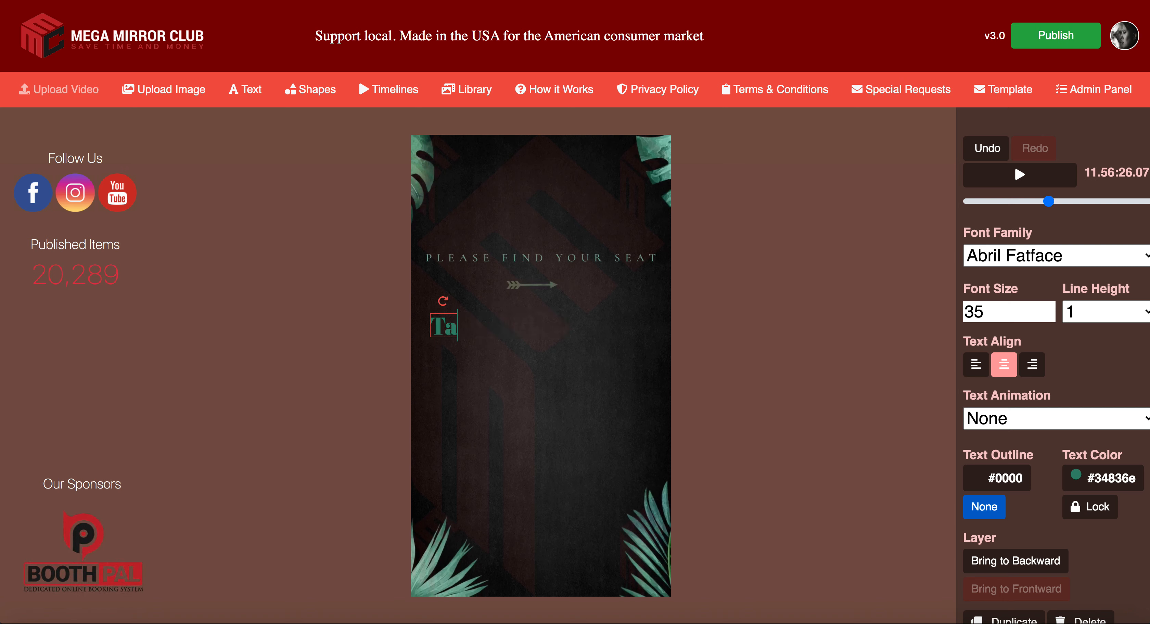
pyautogui.write('ble one')
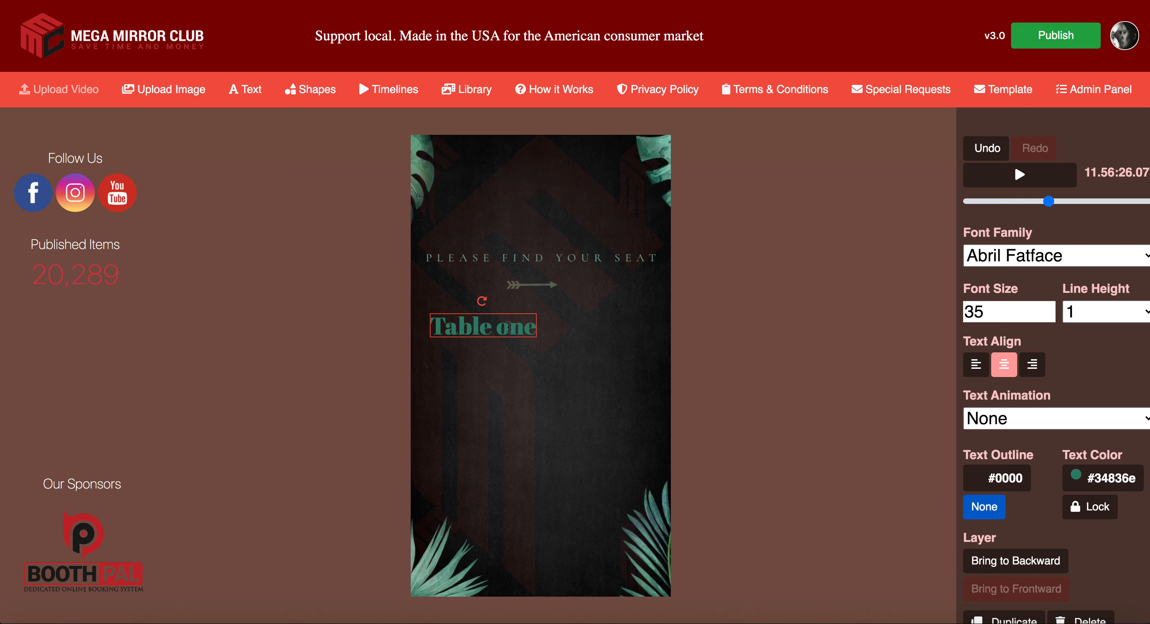
pyautogui.press('BackSpace')
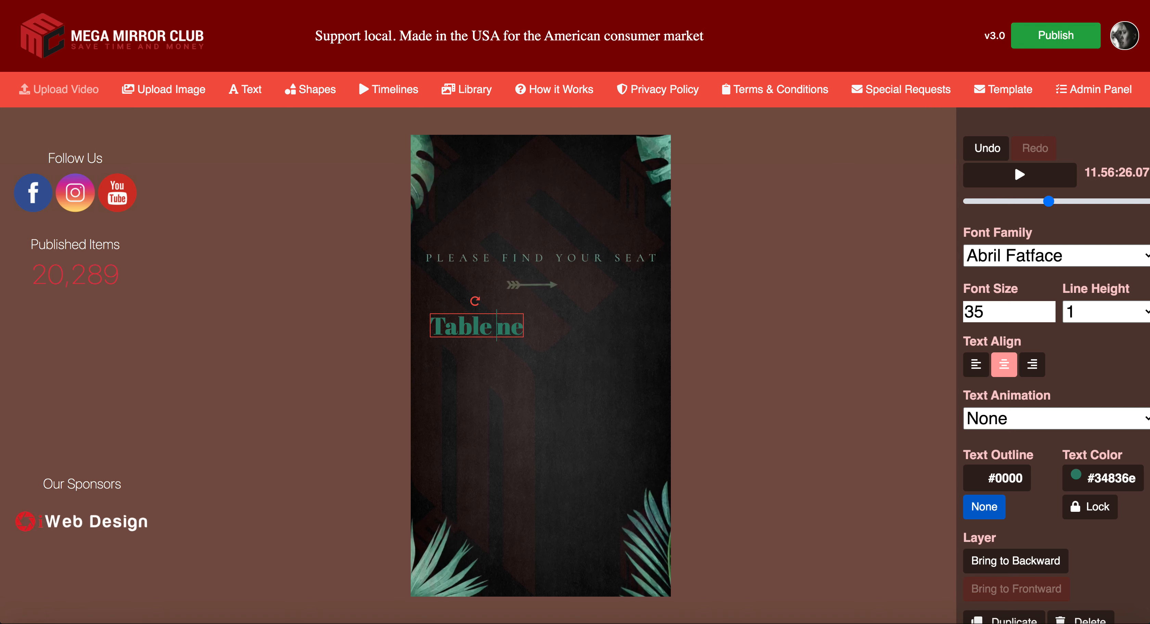
pyautogui.write('O')
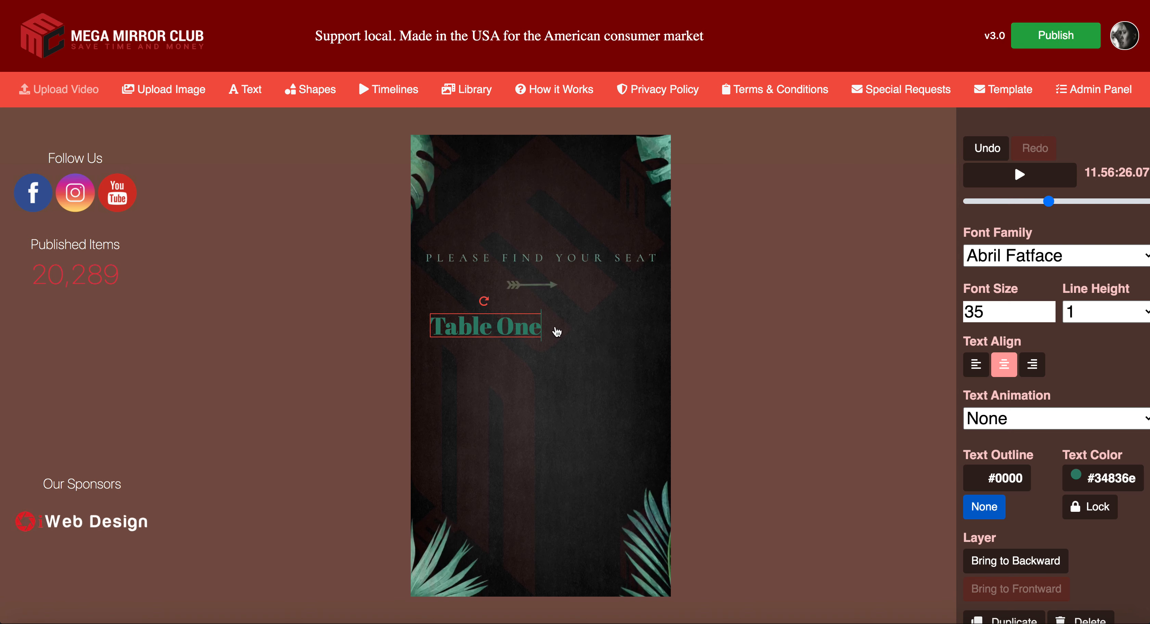
pyautogui.moveTo(986, 311); pyautogui.dragTo(963, 311)
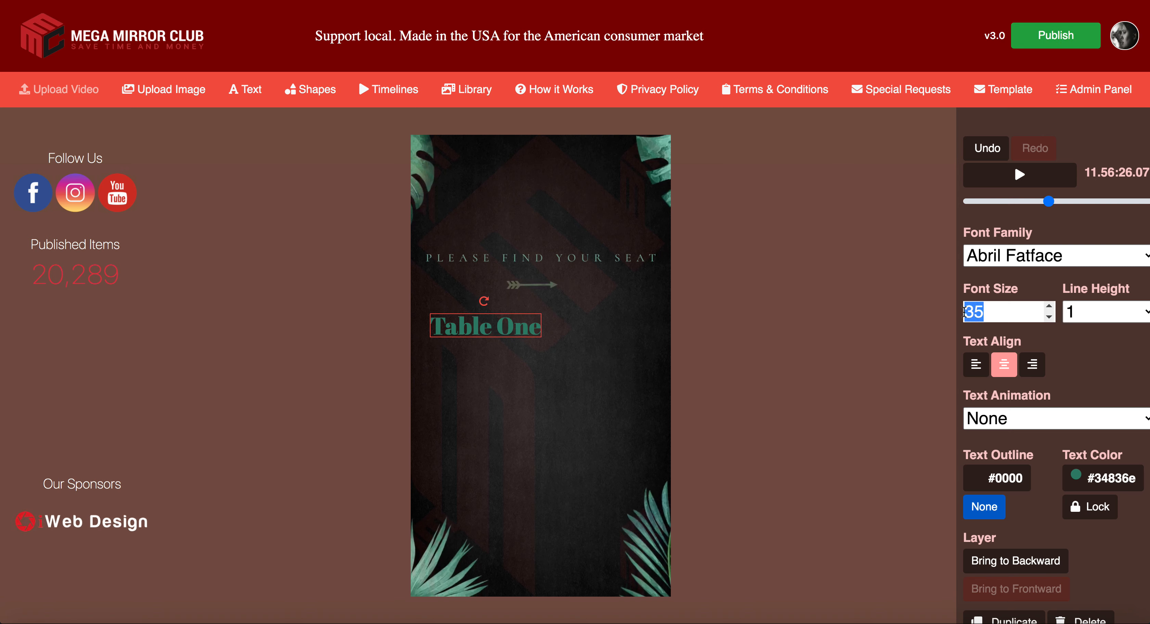
pyautogui.write('18')
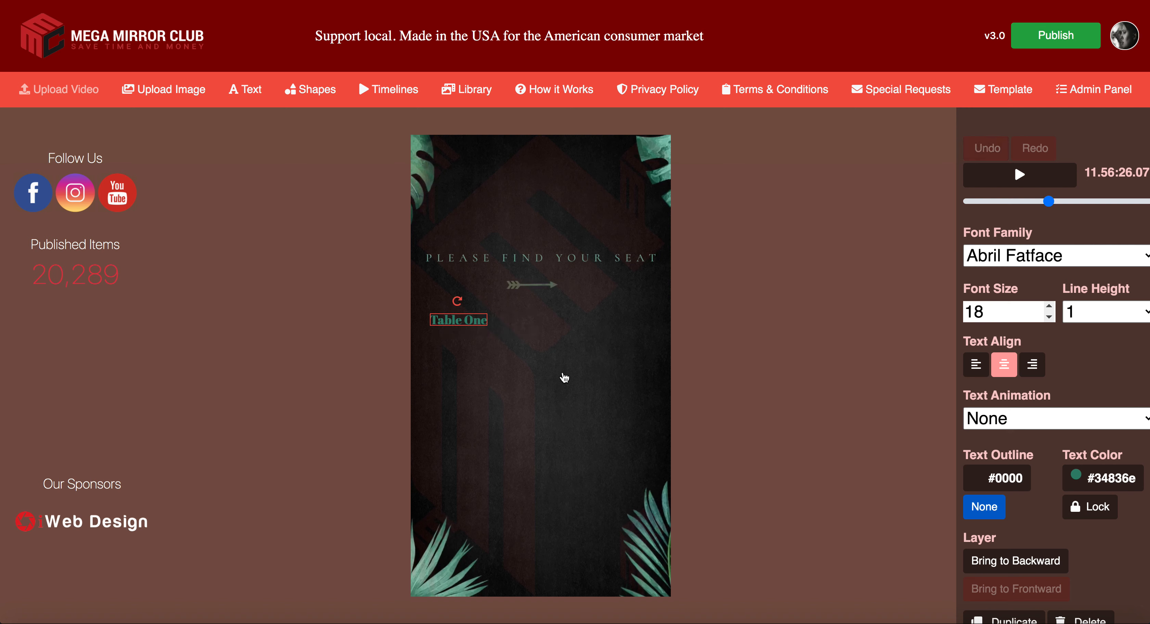
pyautogui.moveTo(476, 326); pyautogui.dragTo(474, 314)
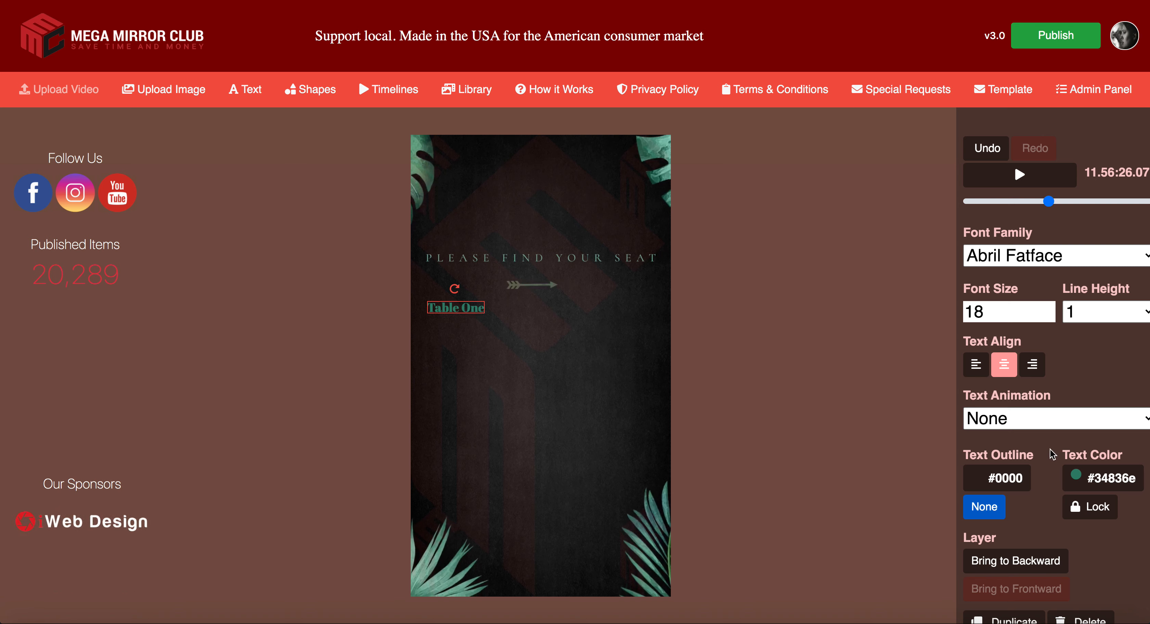
pyautogui.scroll(-2, 1060, 500)
# Step: Duplicate the label, move it right level with Table One, and rename it 'Table Two'
pyautogui.click(1016, 590)
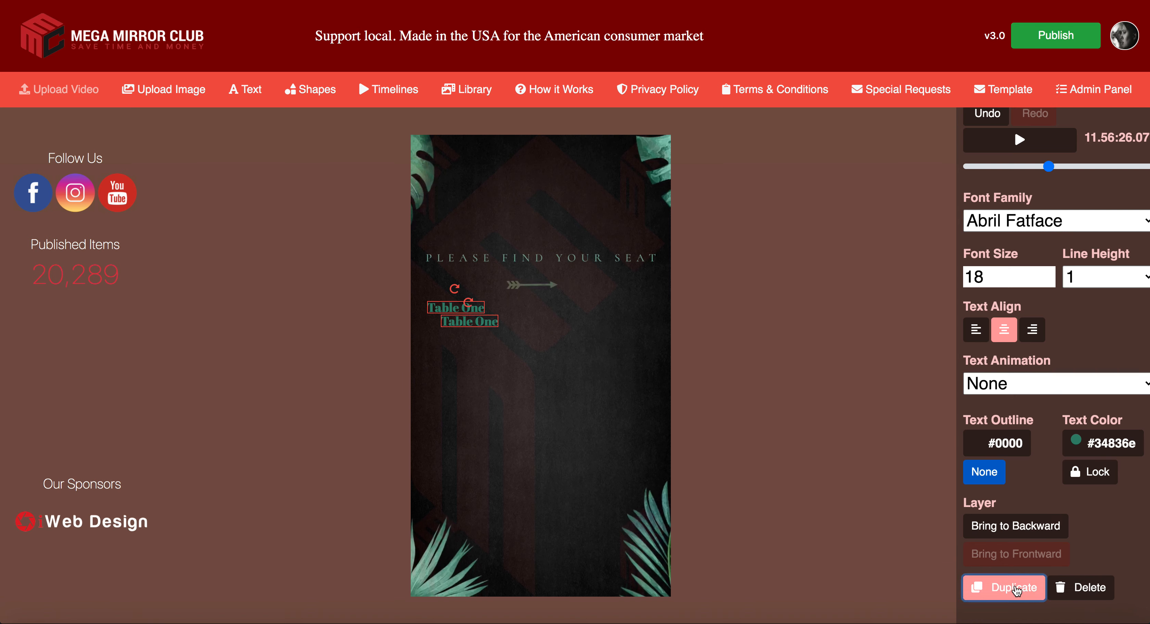
pyautogui.moveTo(496, 328); pyautogui.dragTo(648, 307)
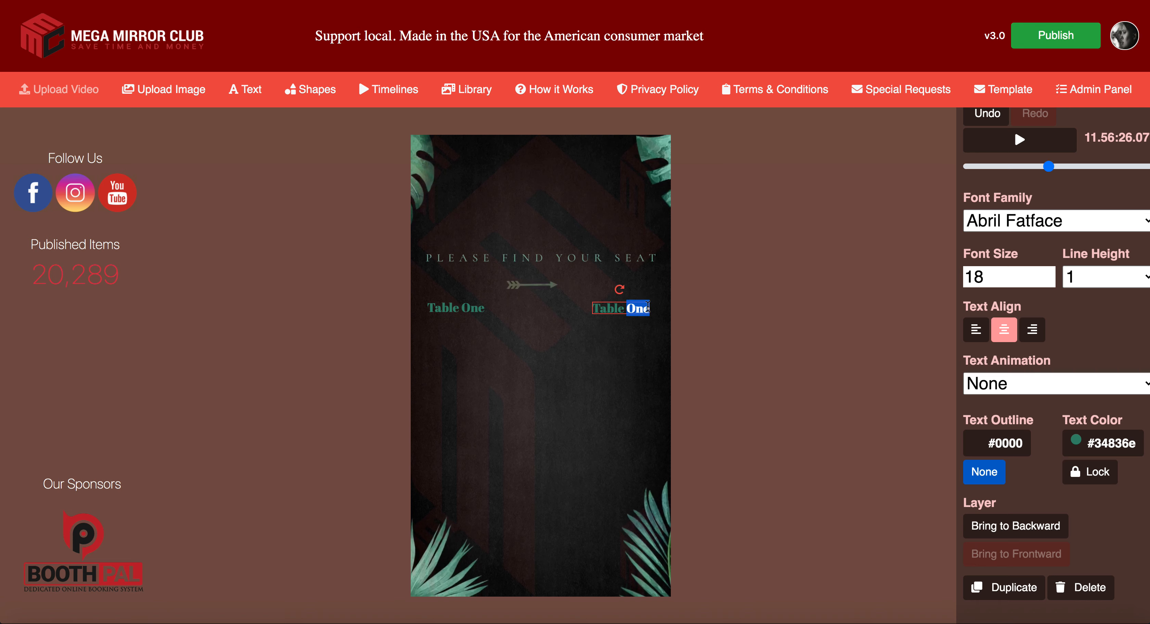
pyautogui.write('Two')
pyautogui.click(808, 361)
pyautogui.click(614, 313)
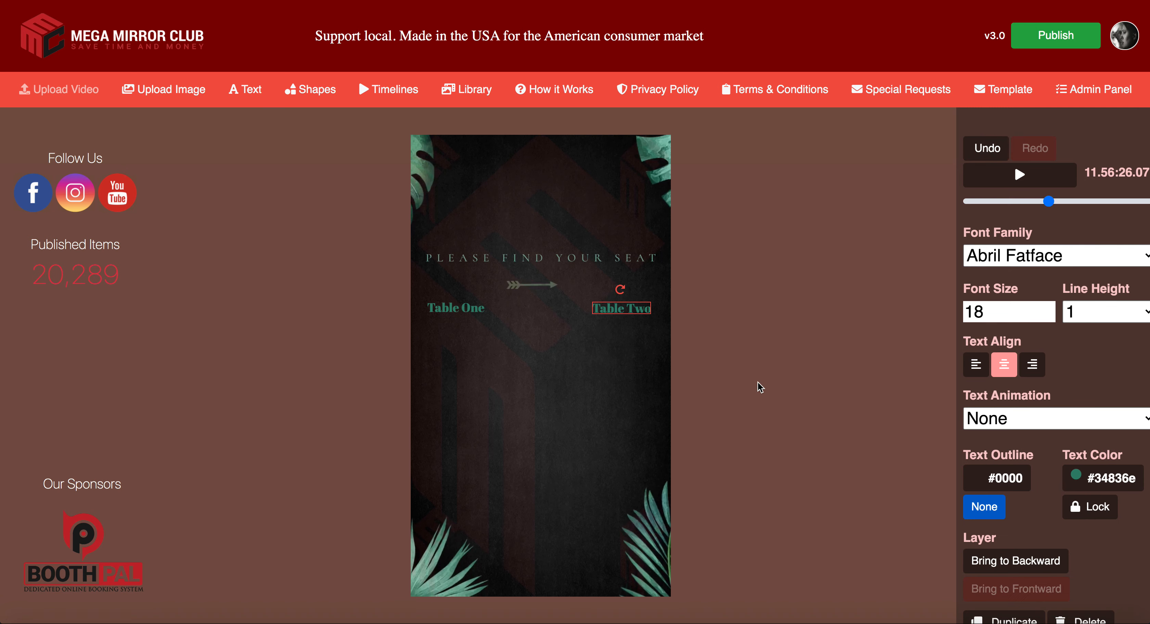
pyautogui.scroll(-2, 1018, 558)
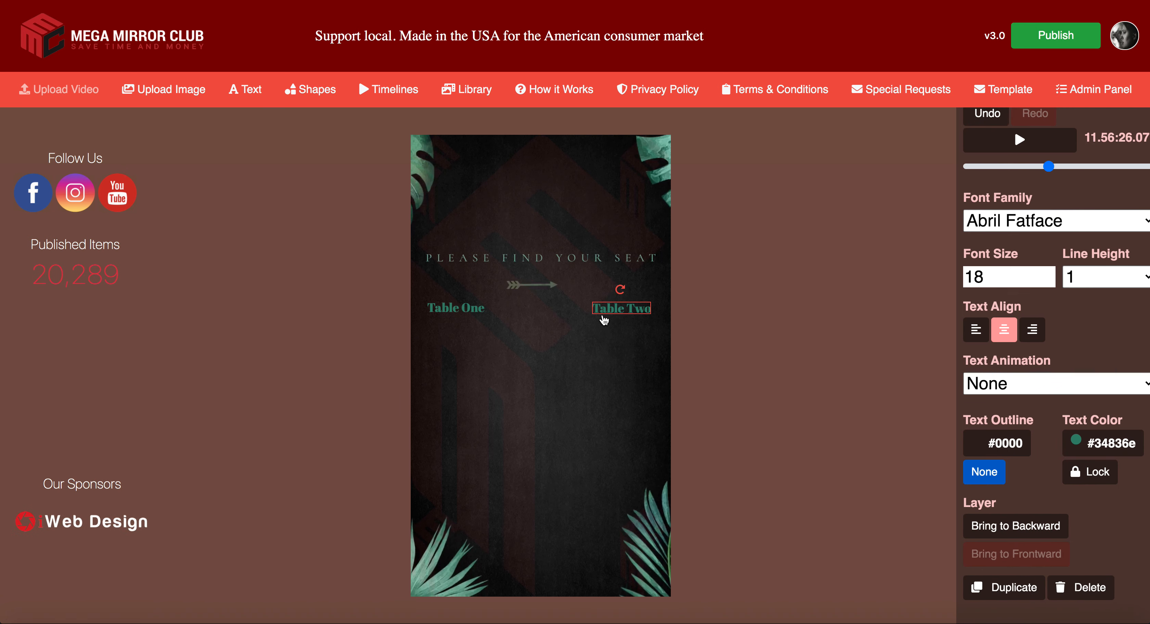
pyautogui.moveTo(613, 313); pyautogui.dragTo(612, 312)
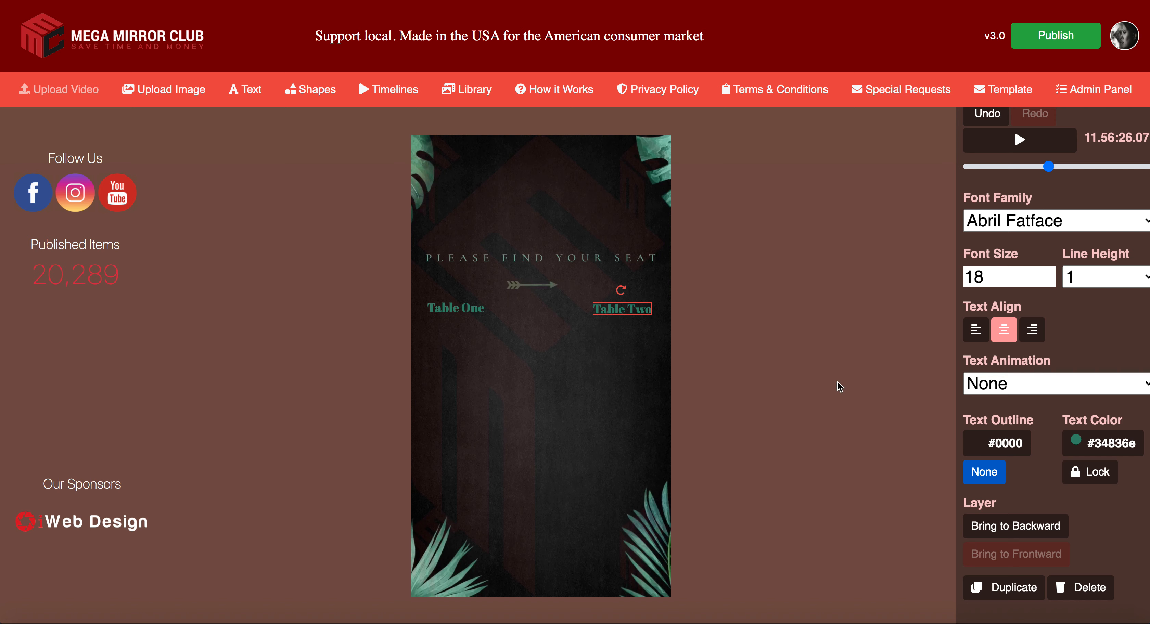
# Step: Duplicate Table Two to the lower left and rename it 'Table Three'
pyautogui.click(1002, 595)
pyautogui.moveTo(645, 324); pyautogui.dragTo(506, 419)
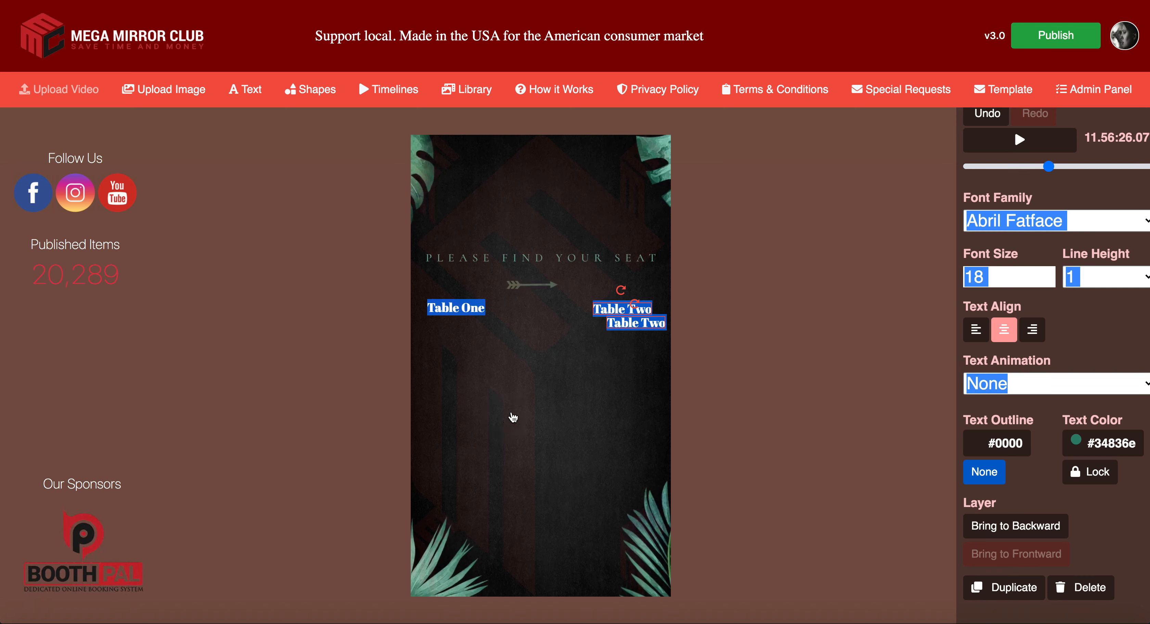
pyautogui.click(601, 360)
pyautogui.moveTo(633, 330); pyautogui.dragTo(453, 421)
pyautogui.doubleClick(450, 416)
pyautogui.click(461, 416)
pyautogui.click(461, 416)
pyautogui.moveTo(461, 418); pyautogui.dragTo(491, 417)
pyautogui.write('Three')
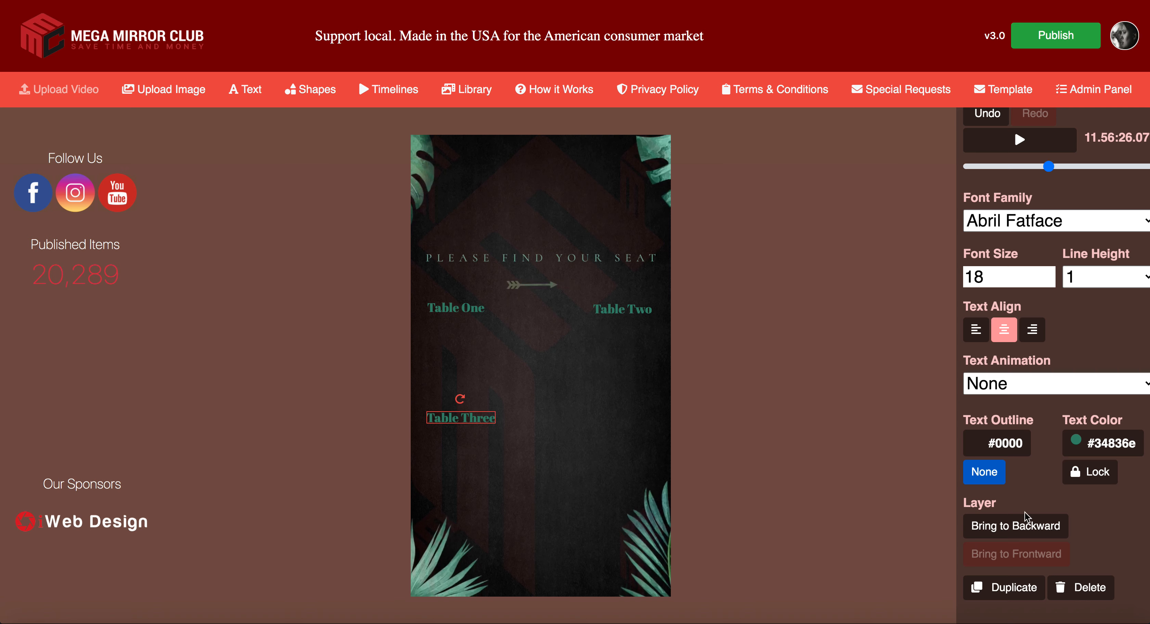
# Step: Duplicate Table Three to the lower right, level with it, and rename it 'Table Four'
pyautogui.click(1004, 588)
pyautogui.click(486, 437)
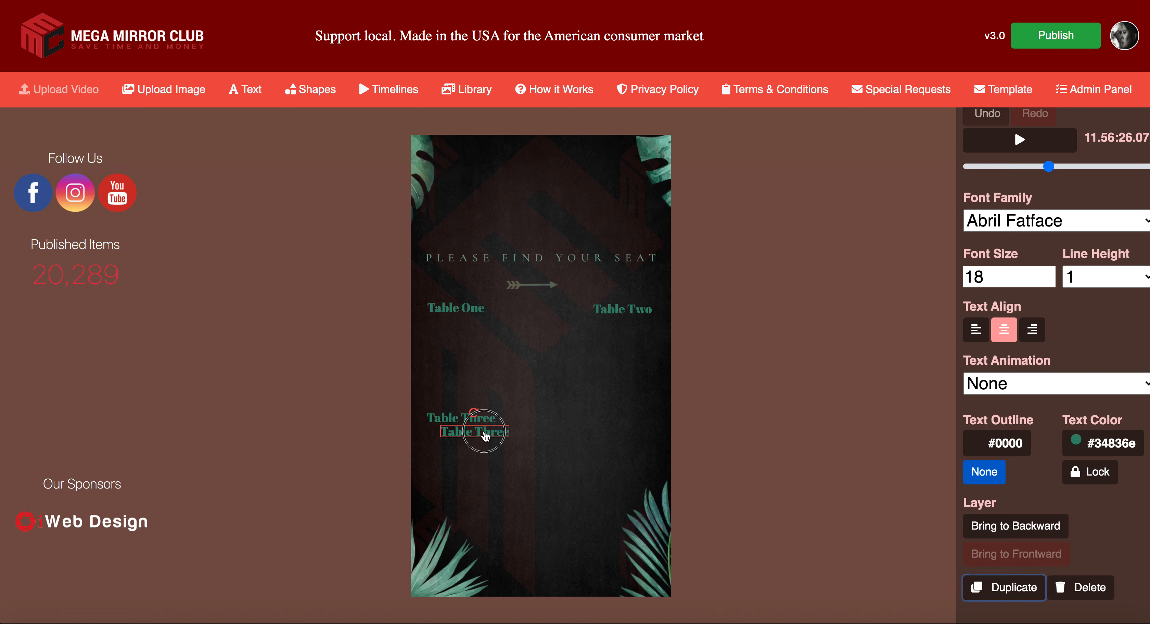
pyautogui.moveTo(486, 437); pyautogui.dragTo(635, 423)
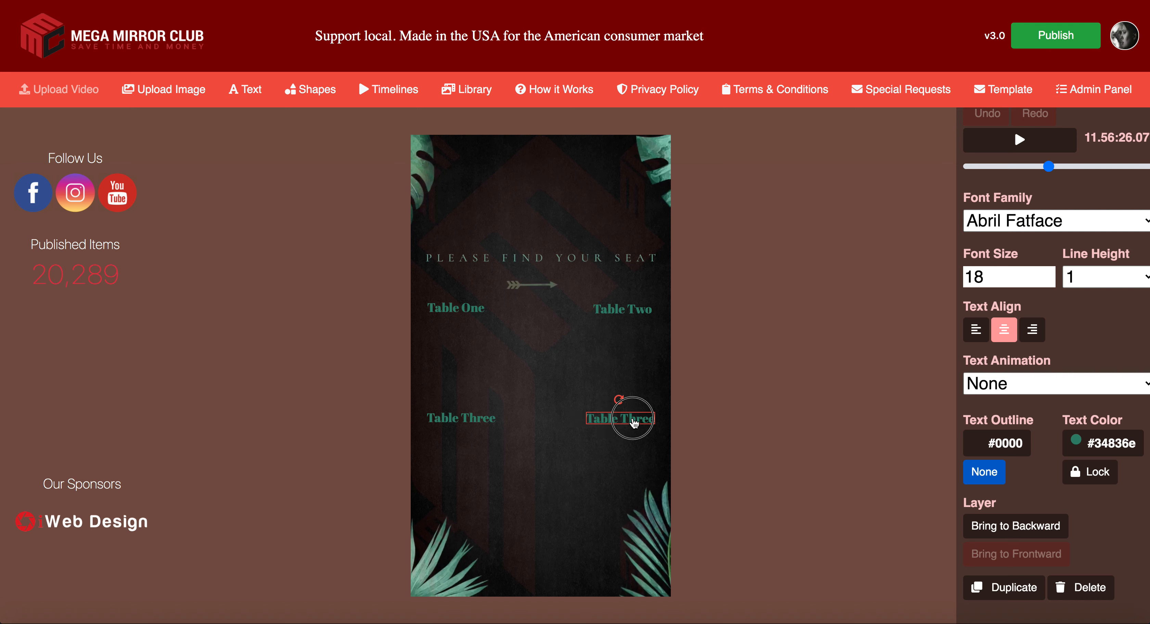
pyautogui.doubleClick(634, 422)
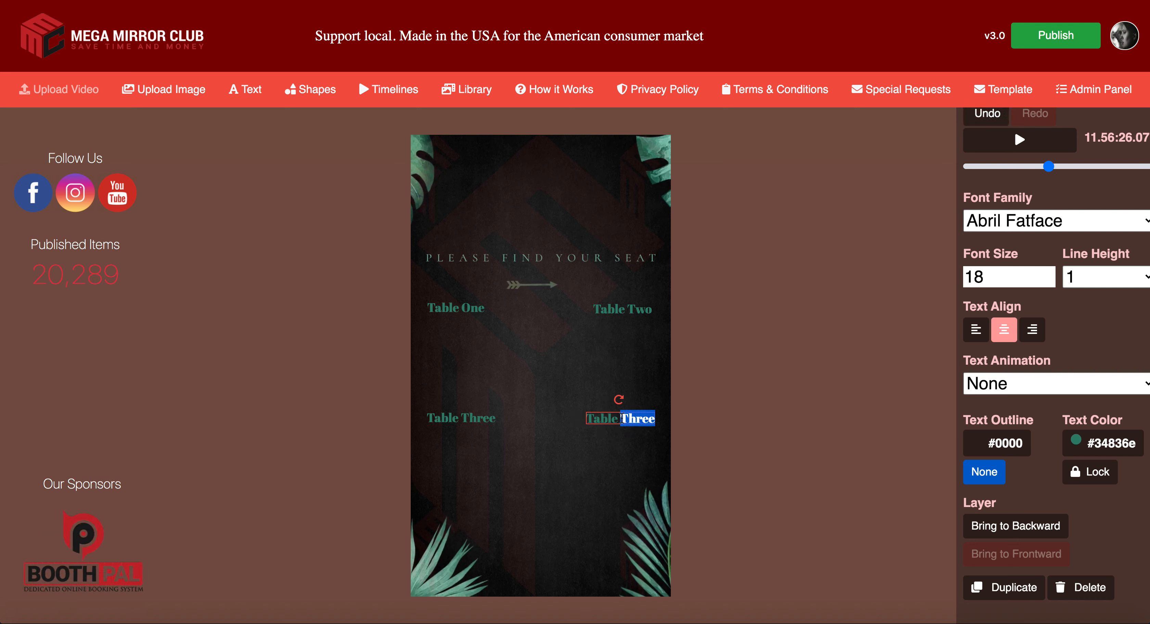
pyautogui.press('BackSpace')
pyautogui.write('F')
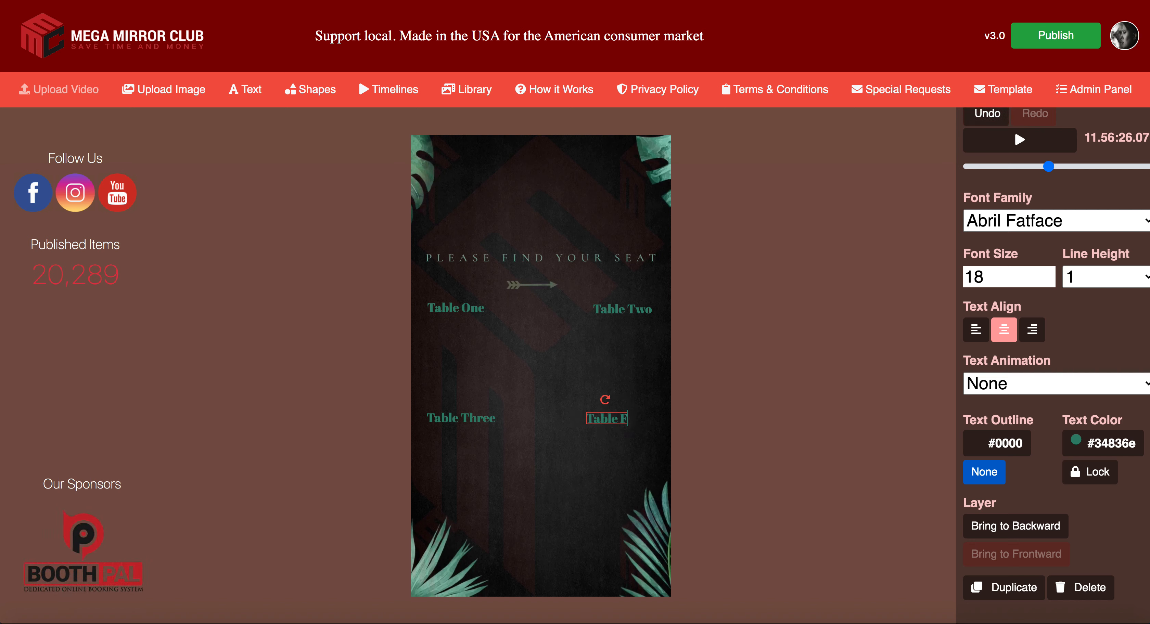
pyautogui.write('our')
pyautogui.moveTo(635, 424); pyautogui.dragTo(639, 425)
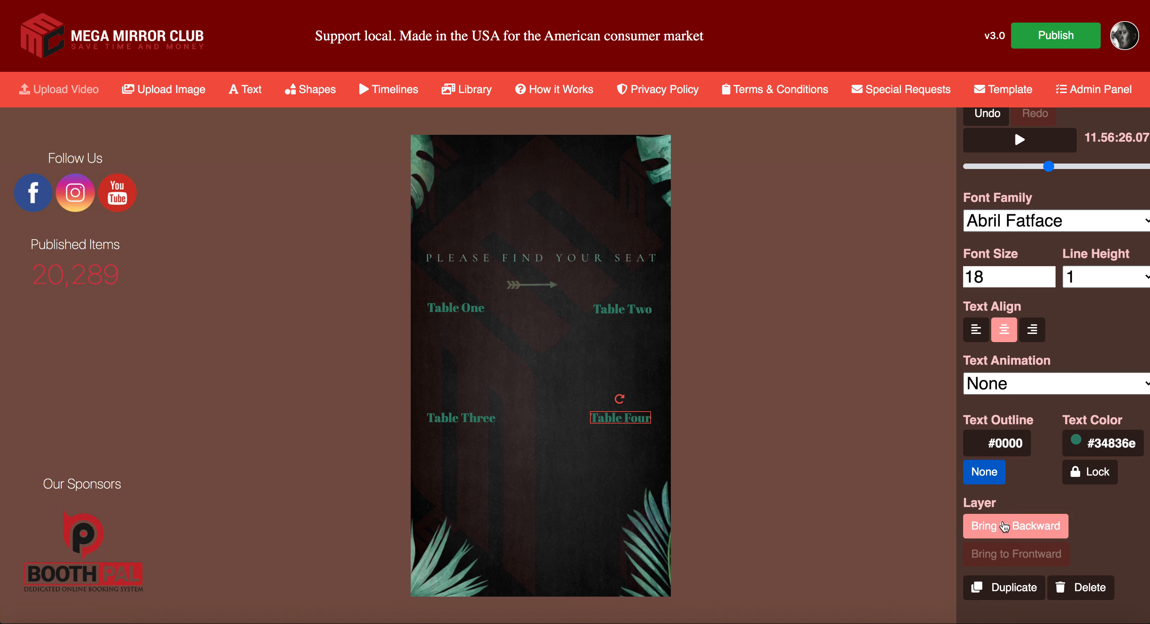
# Step: Copy the Table Four label under Table One and give it a mid-grey text colour
pyautogui.click(1000, 590)
pyautogui.moveTo(645, 434); pyautogui.dragTo(474, 341)
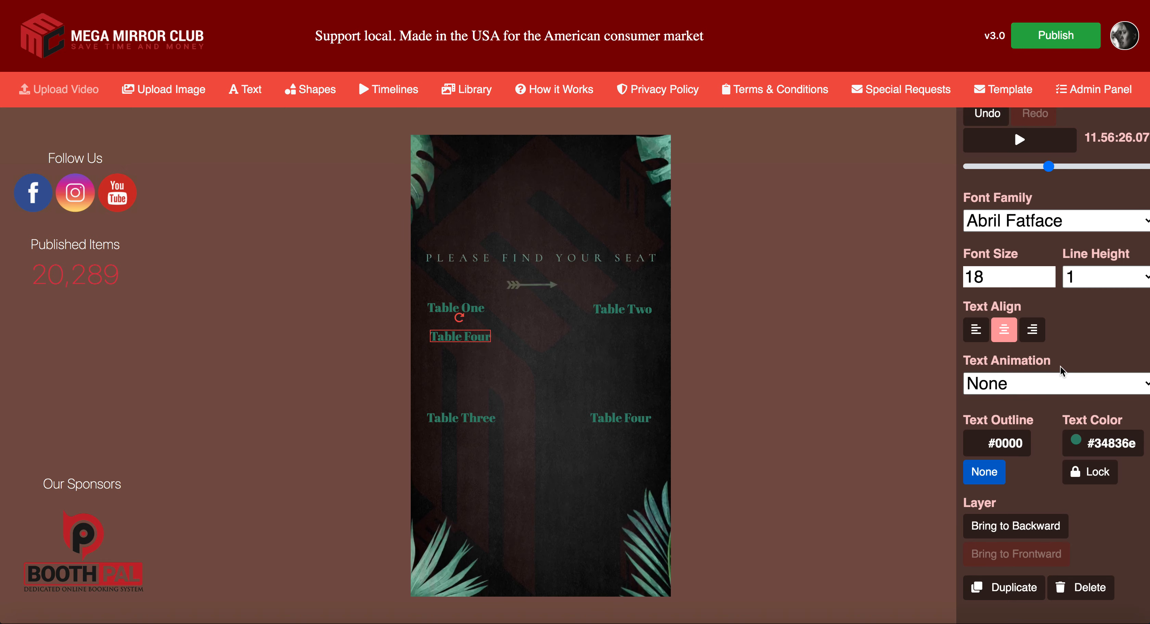
pyautogui.click(1100, 448)
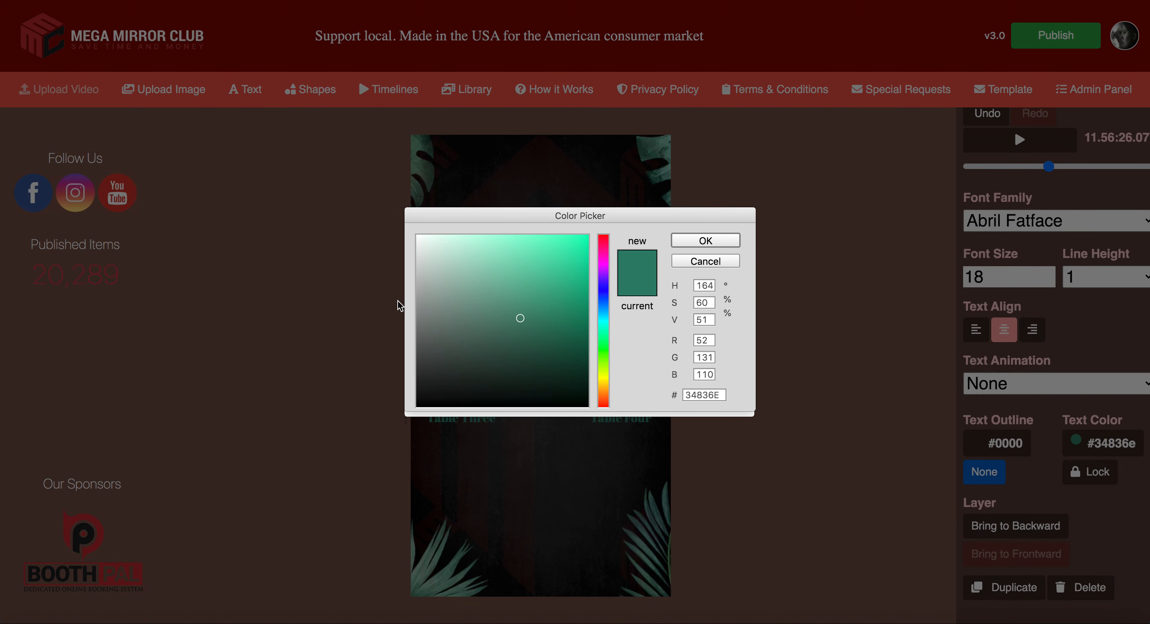
pyautogui.click(421, 285)
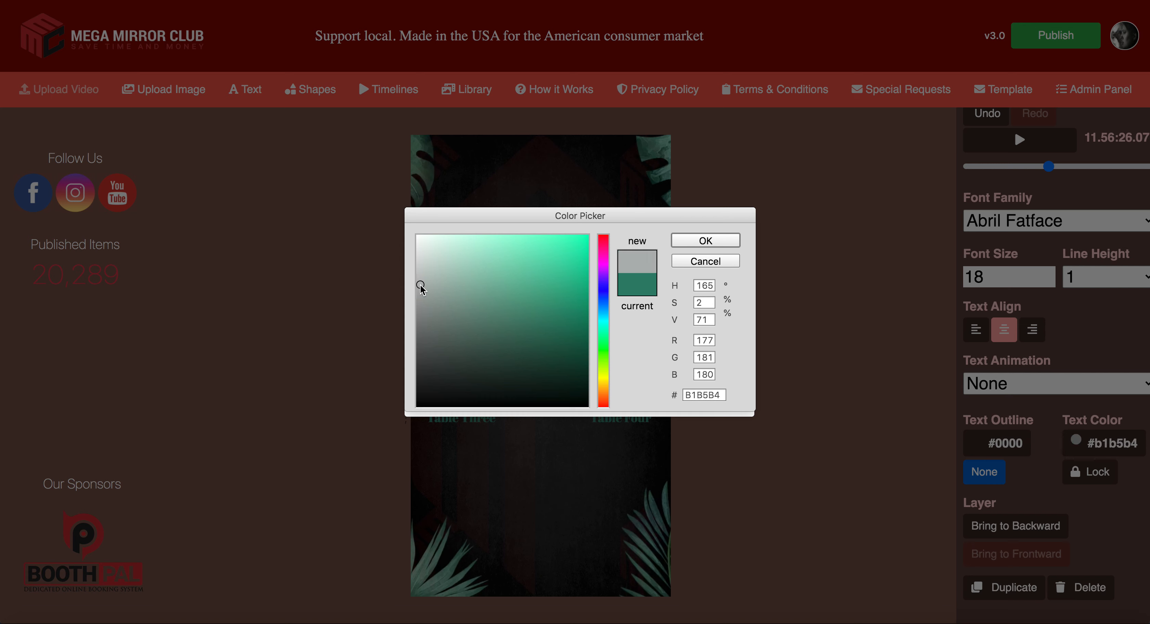
pyautogui.click(420, 278)
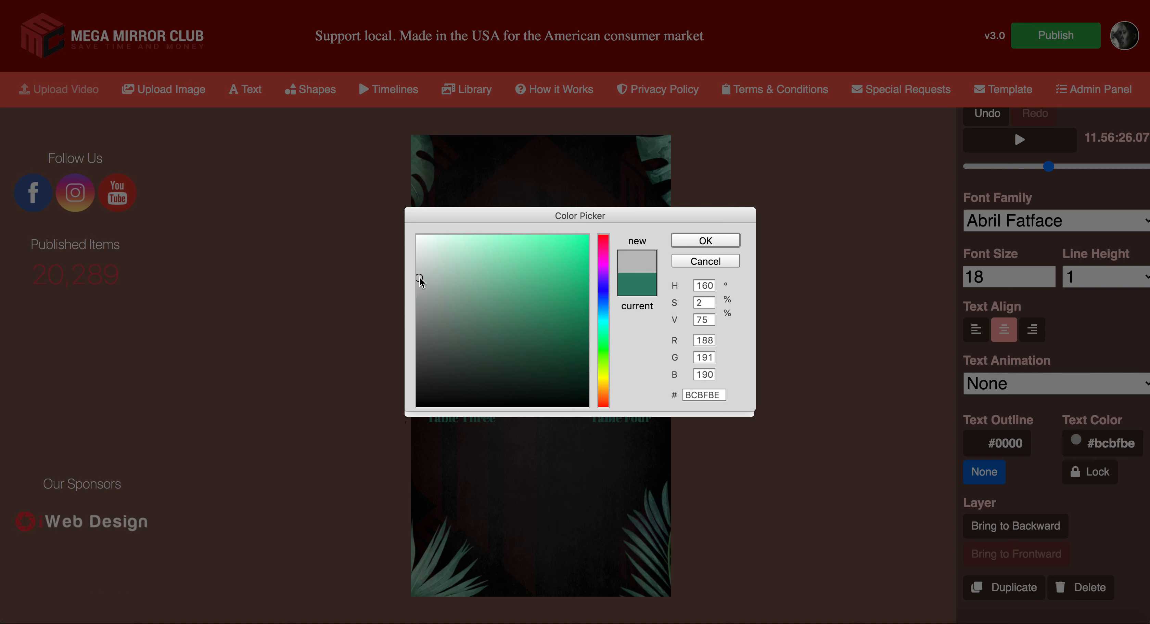
pyautogui.click(422, 282)
pyautogui.click(420, 284)
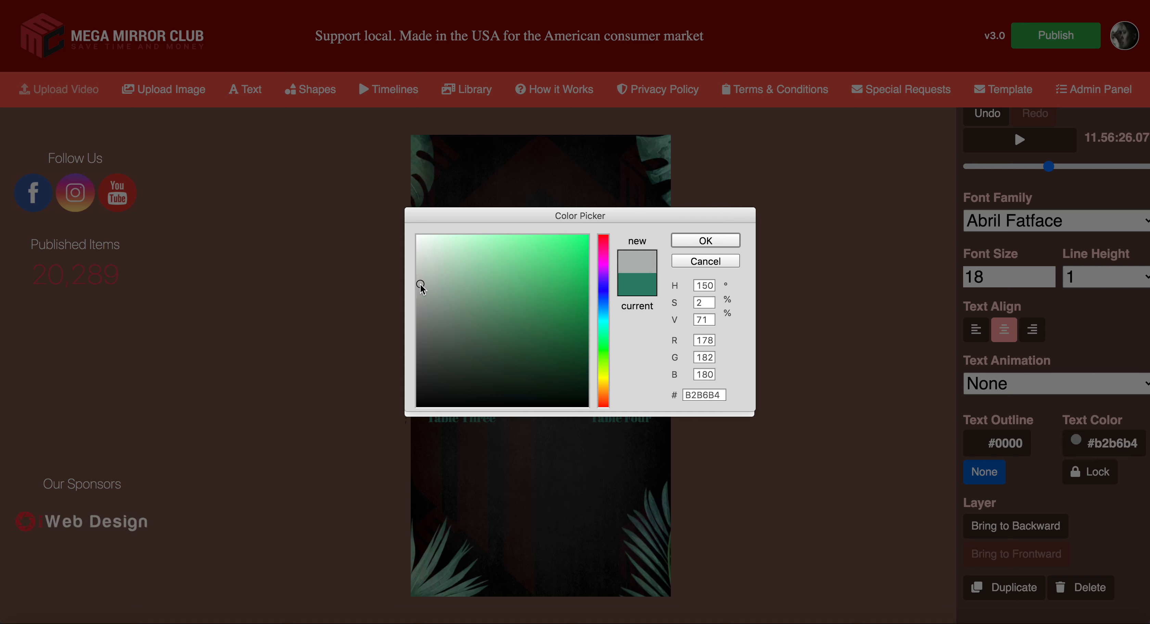
pyautogui.click(714, 241)
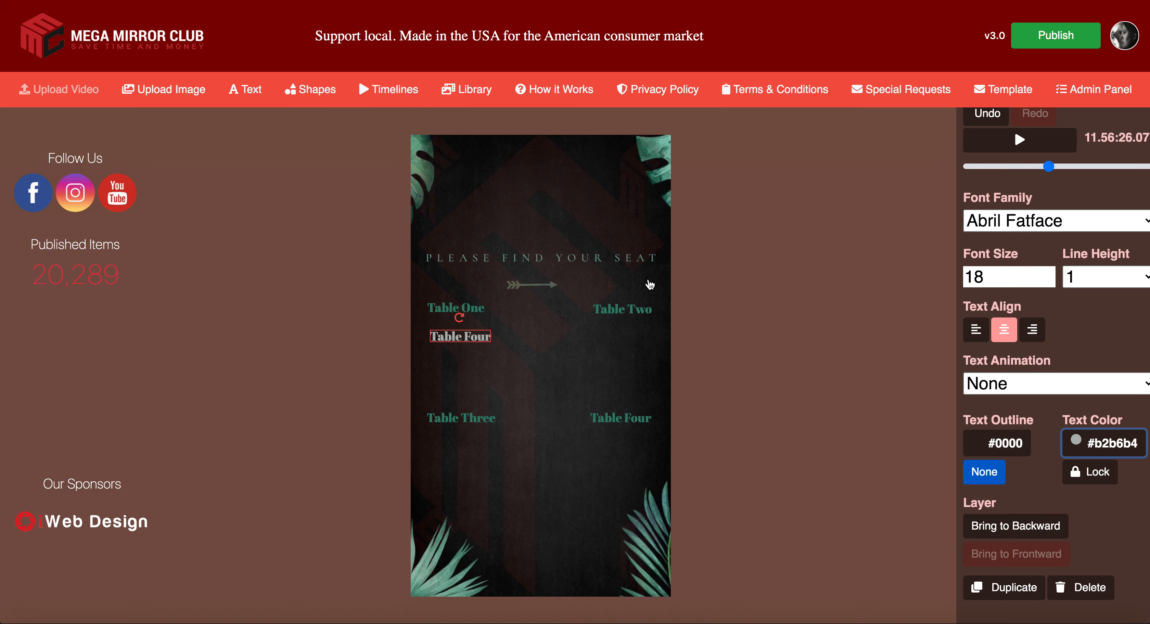
pyautogui.moveTo(466, 342); pyautogui.dragTo(460, 339)
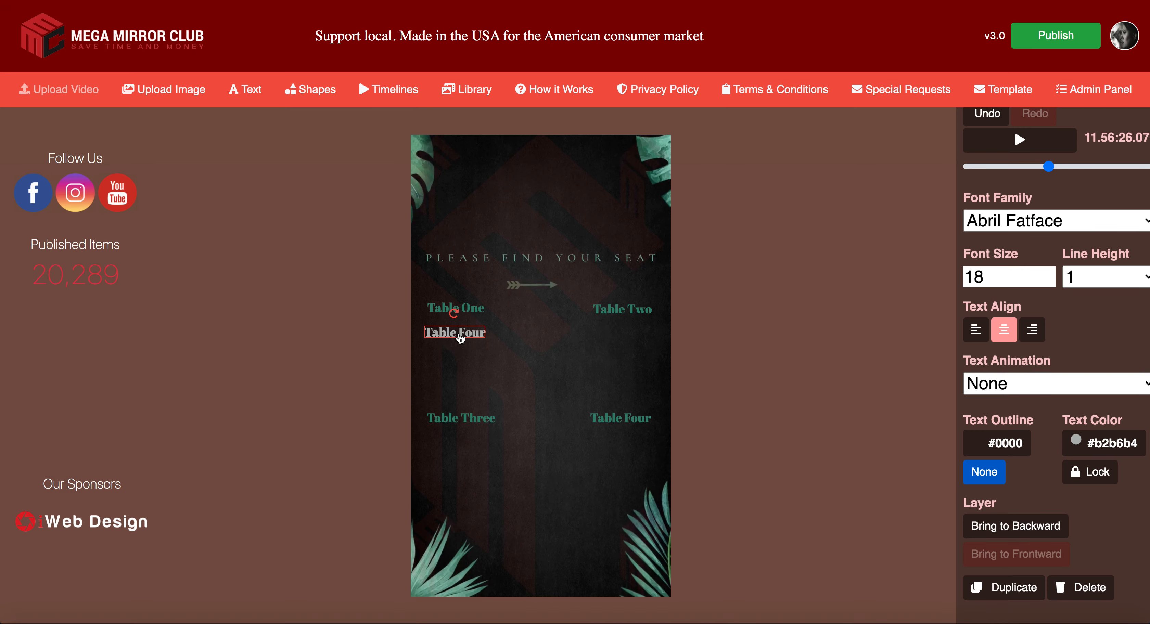
# Step: Enter hex 9fa4a3 as the copied label's text colour
pyautogui.click(1111, 443)
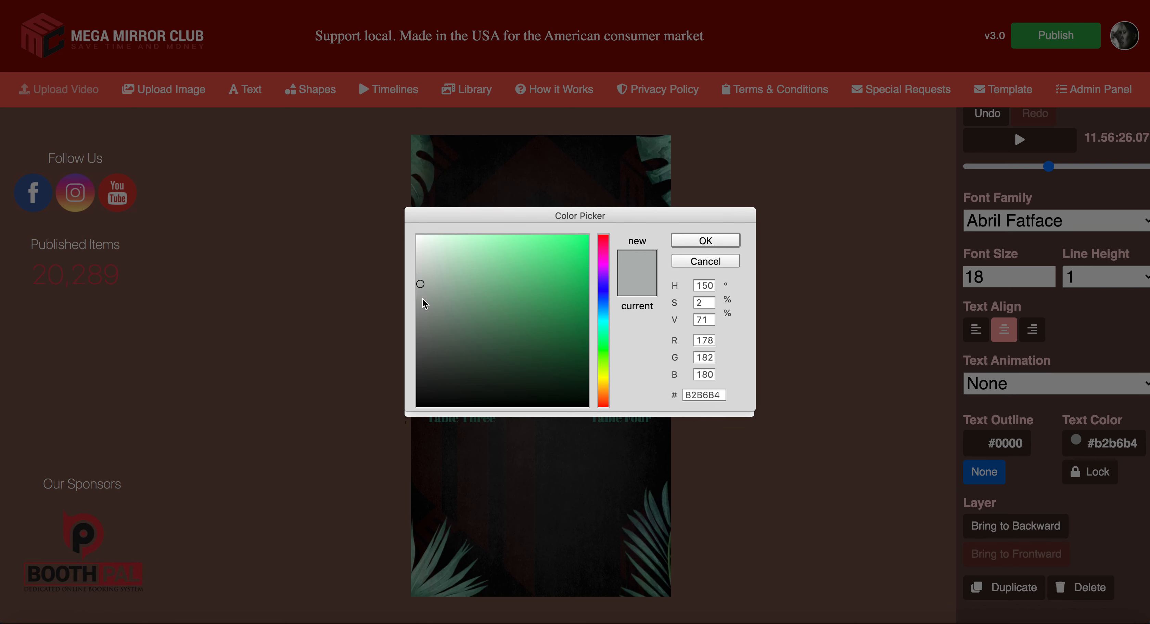
pyautogui.moveTo(719, 395); pyautogui.dragTo(671, 395)
pyautogui.press('Return')
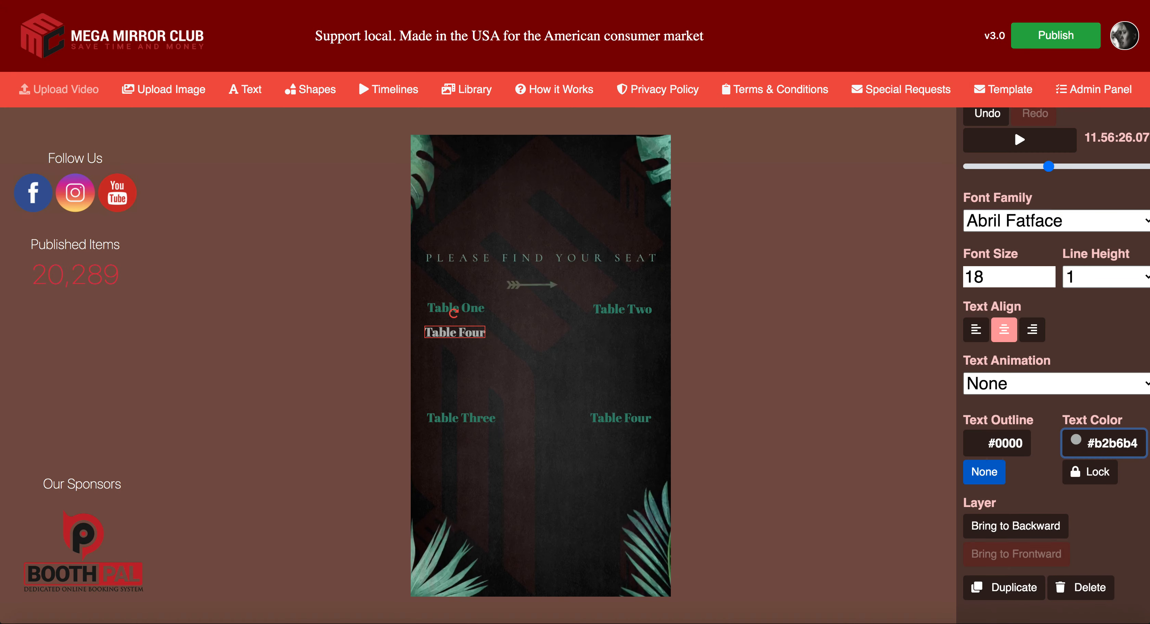
pyautogui.click(1081, 452)
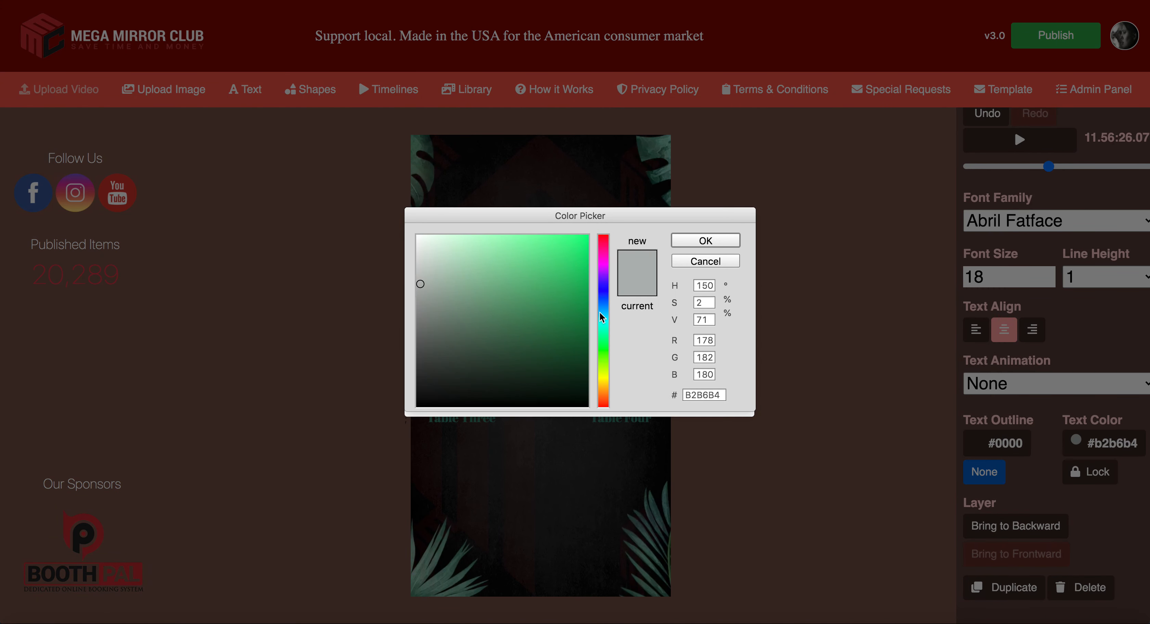
pyautogui.moveTo(720, 400); pyautogui.dragTo(672, 396)
pyautogui.write('9')
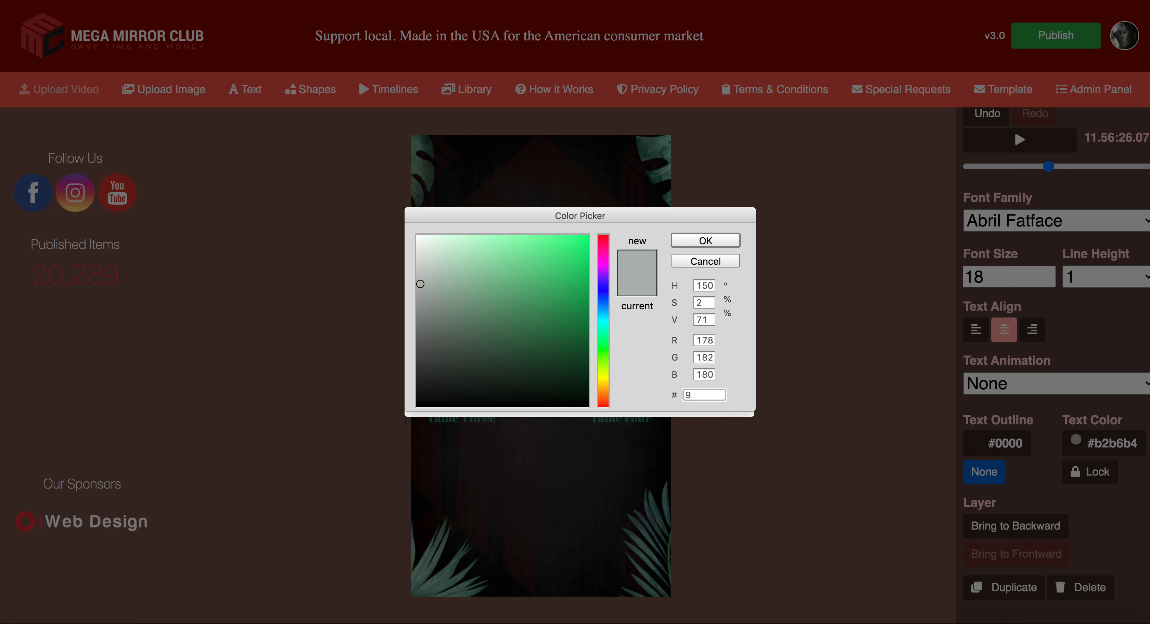
pyautogui.write('fa')
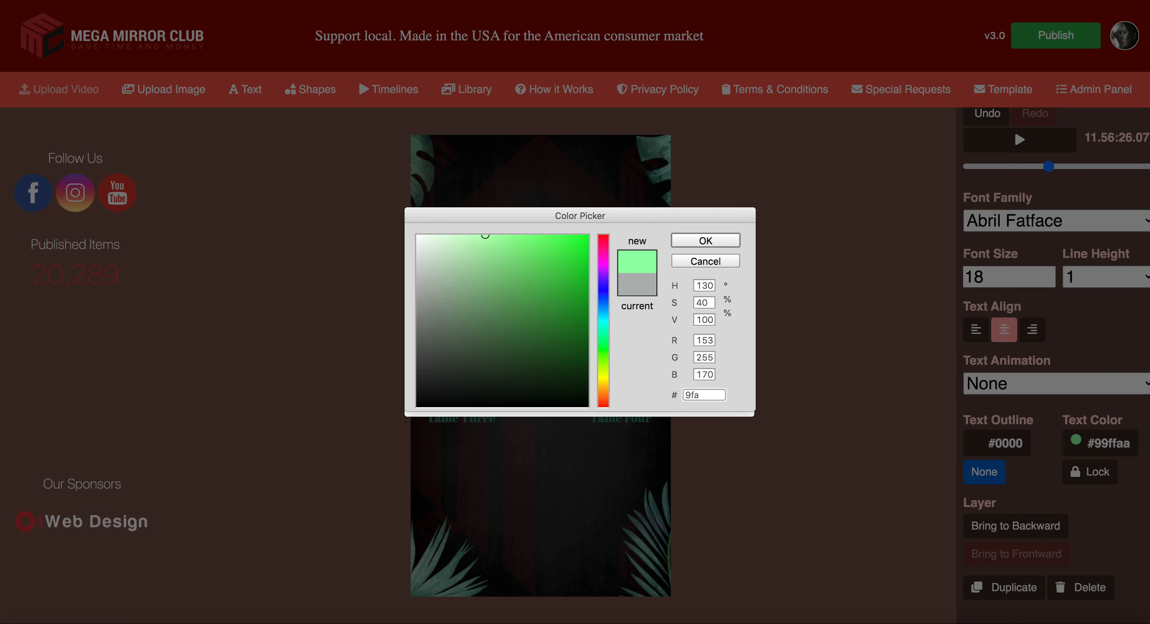
pyautogui.write('4a3')
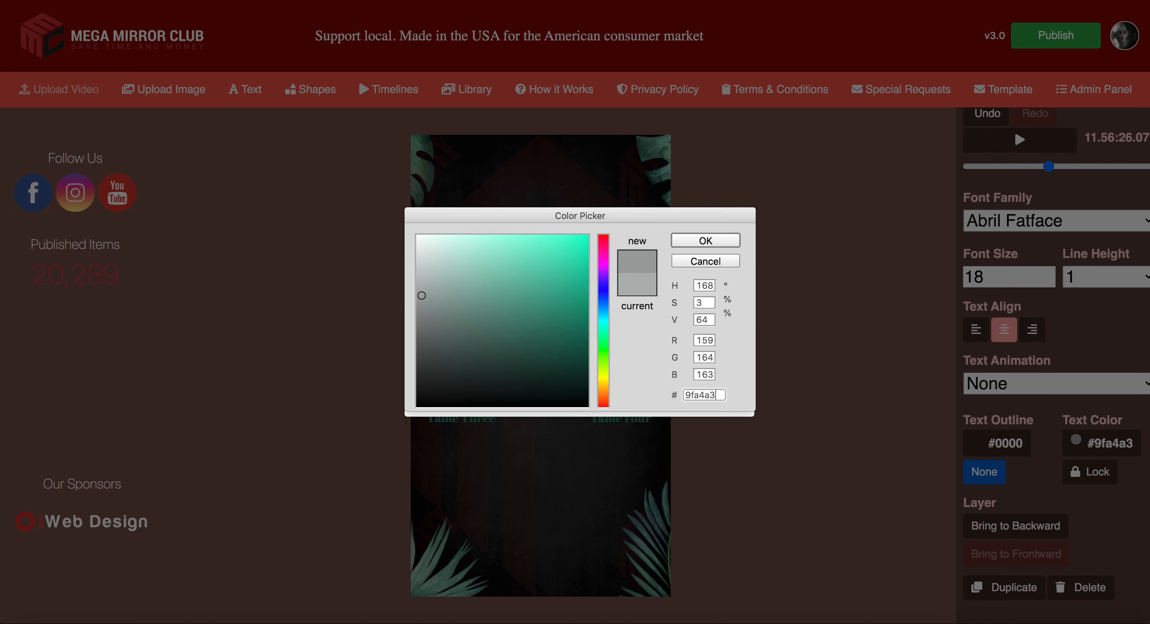
# Step: Confirm grey #9fa4a3 and replace the label with five guest names, one per line
pyautogui.click(710, 240)
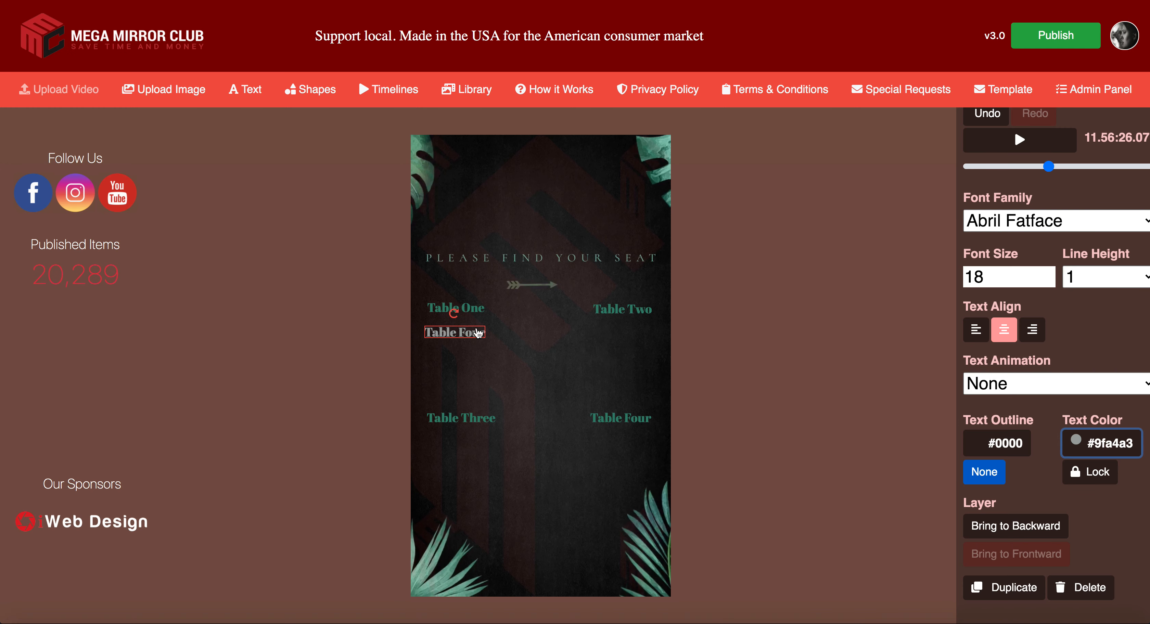
pyautogui.moveTo(473, 332); pyautogui.dragTo(485, 329)
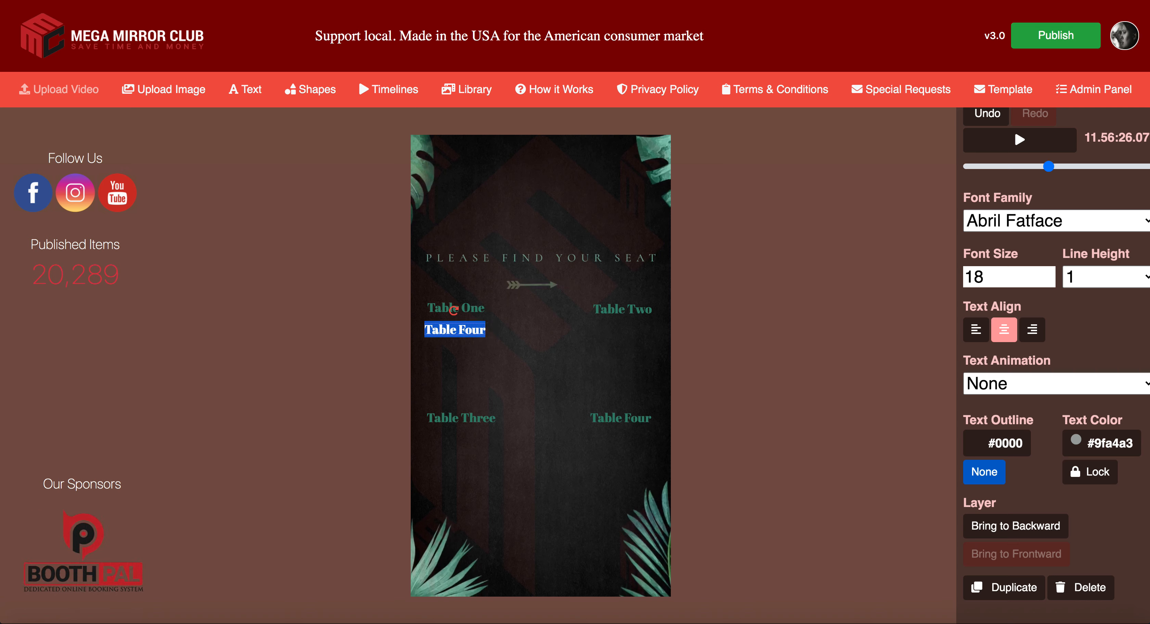
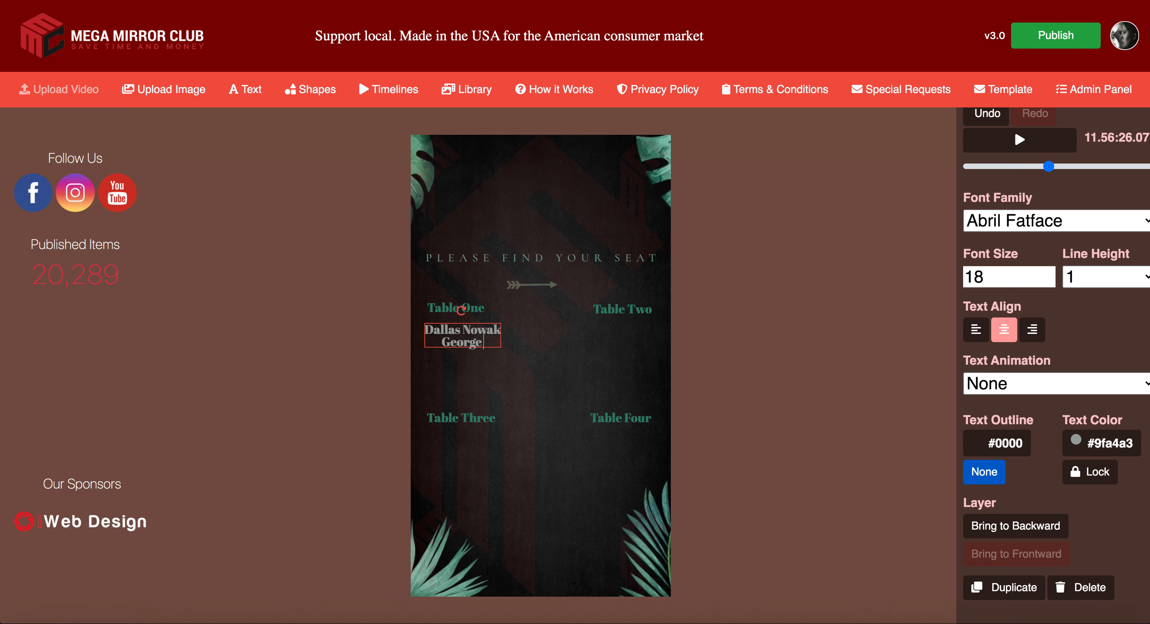
pyautogui.press('Return')
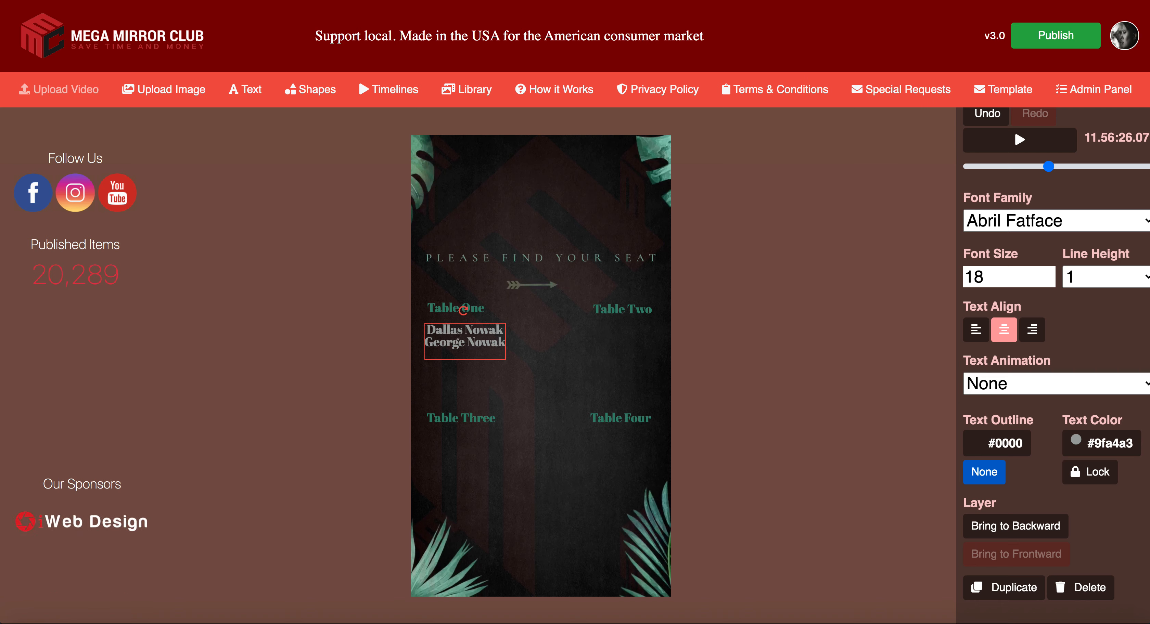
pyautogui.press('Return')
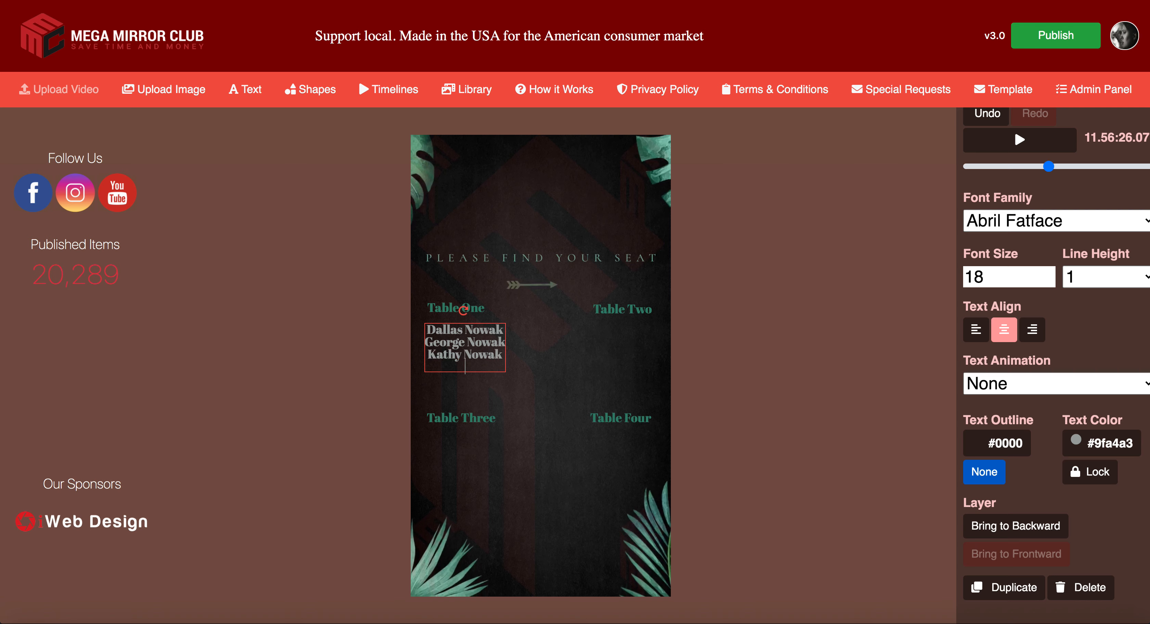
pyautogui.press('Return')
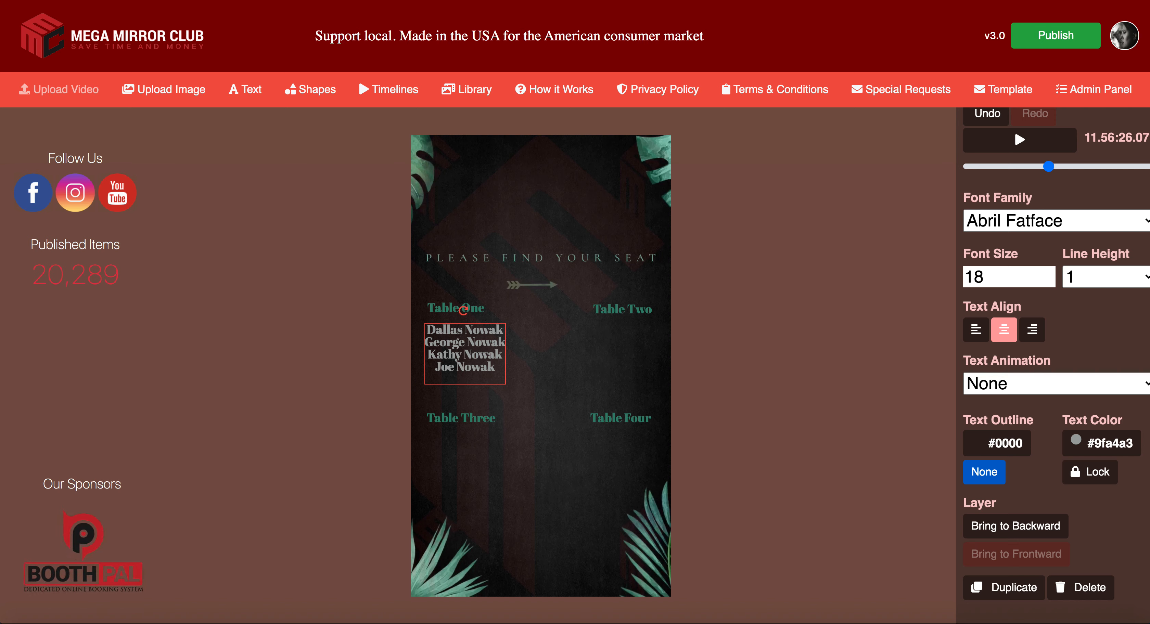
pyautogui.press('Return')
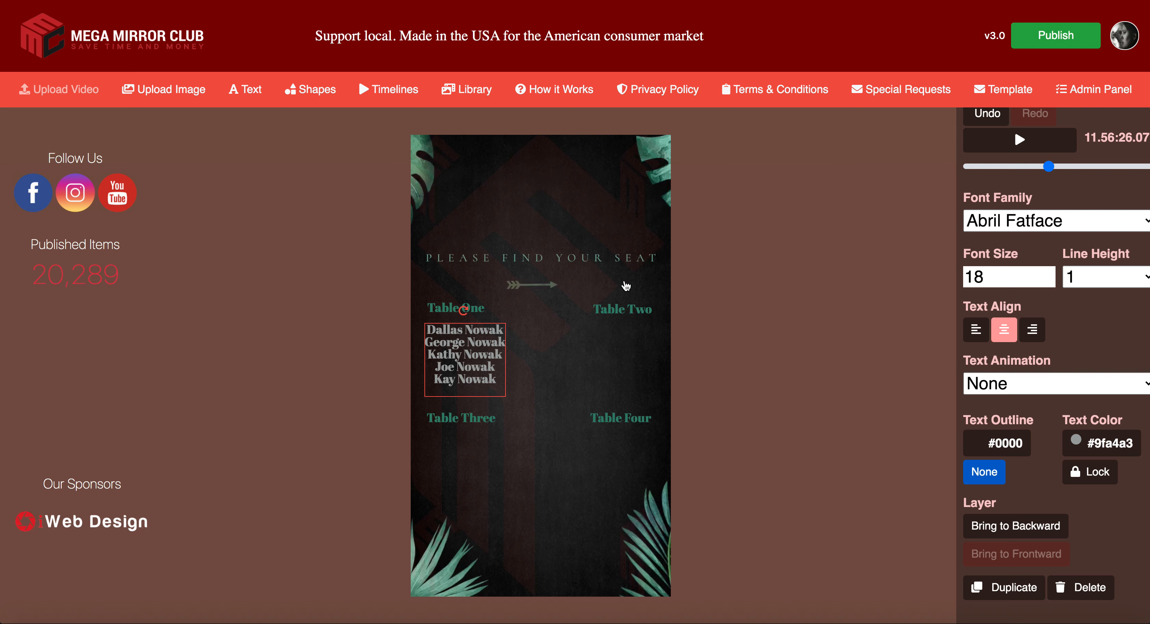
# Step: Try font sizes 17 and 20 on the name list, settle on 18, and nudge it up-left
pyautogui.doubleClick(973, 277)
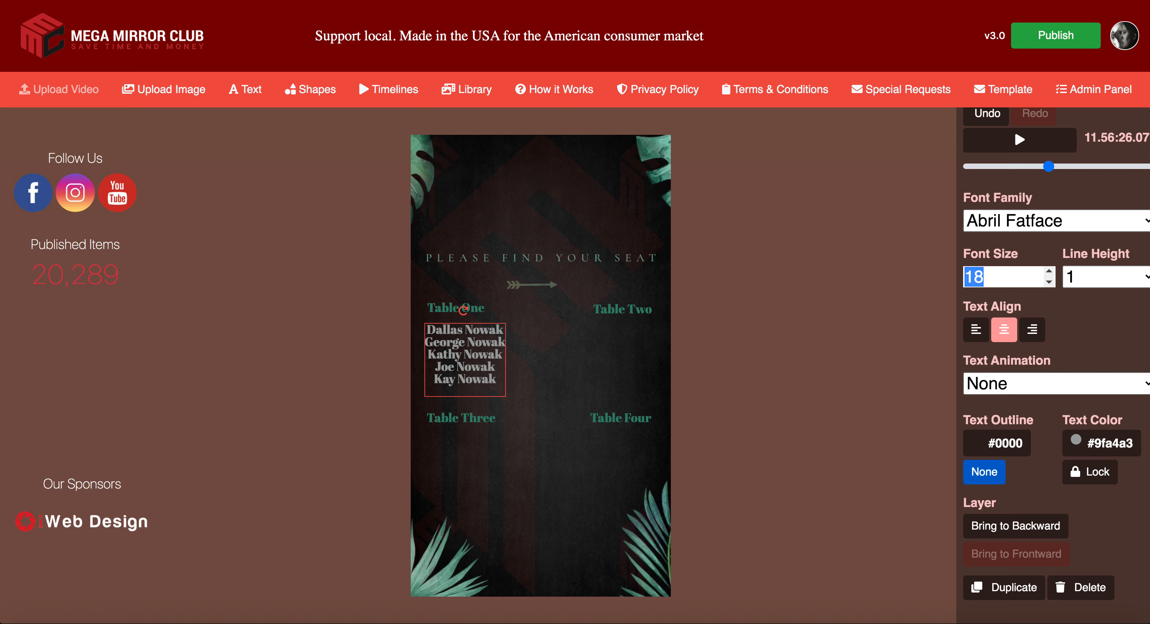
pyautogui.write('17')
pyautogui.moveTo(984, 277); pyautogui.dragTo(968, 278)
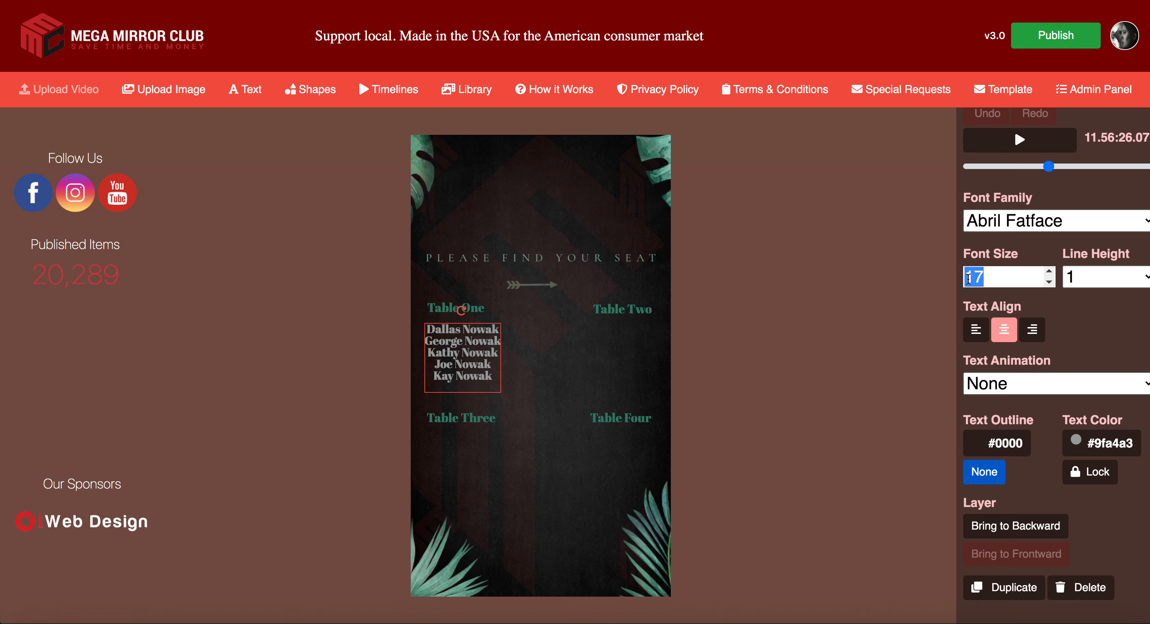
pyautogui.write('20')
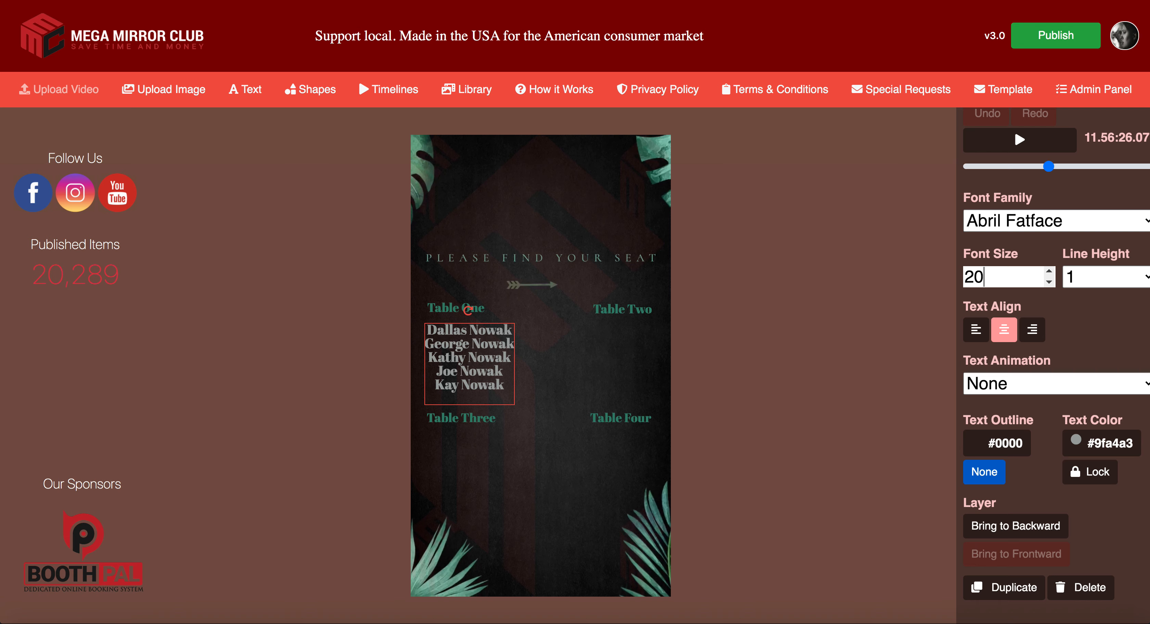
pyautogui.press('BackSpace')
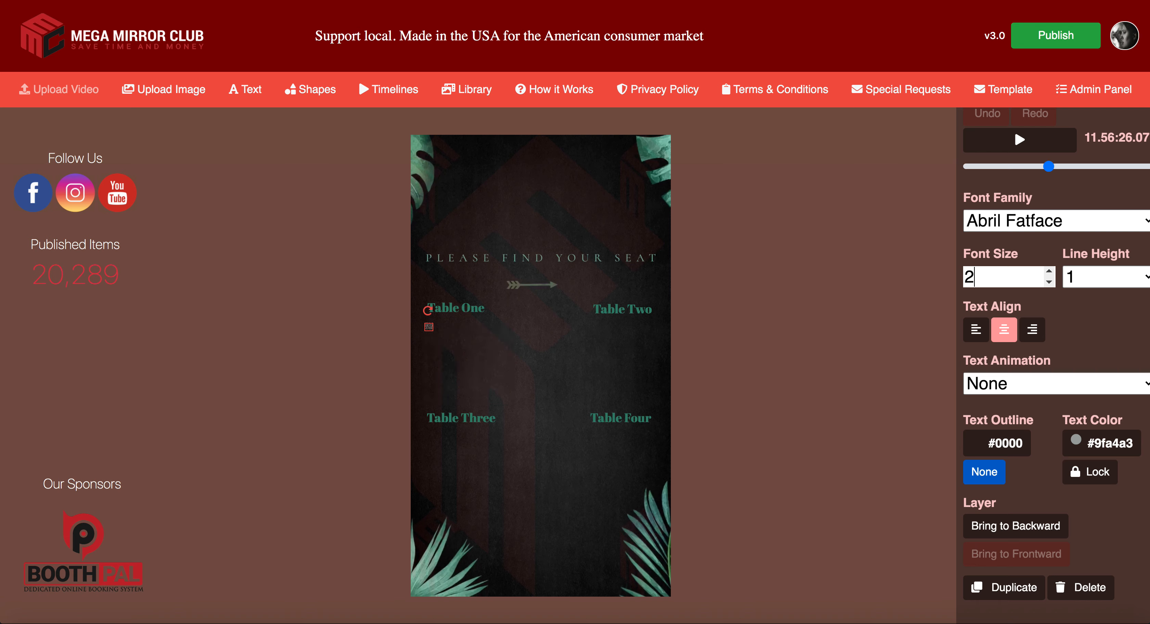
pyautogui.doubleClick(962, 277)
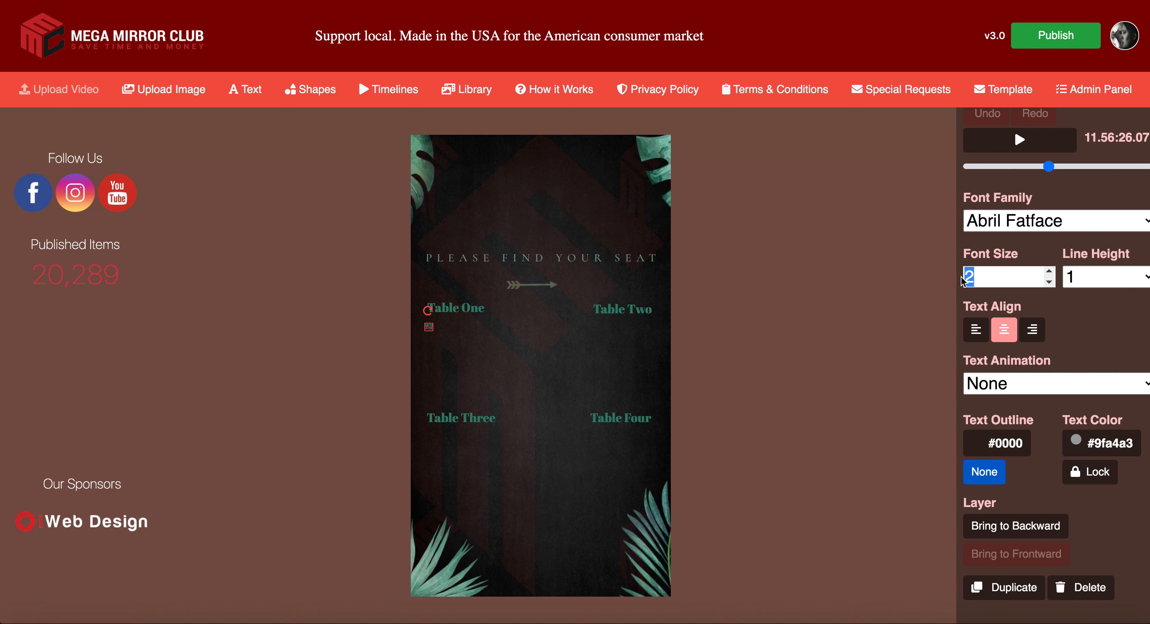
pyautogui.write('18')
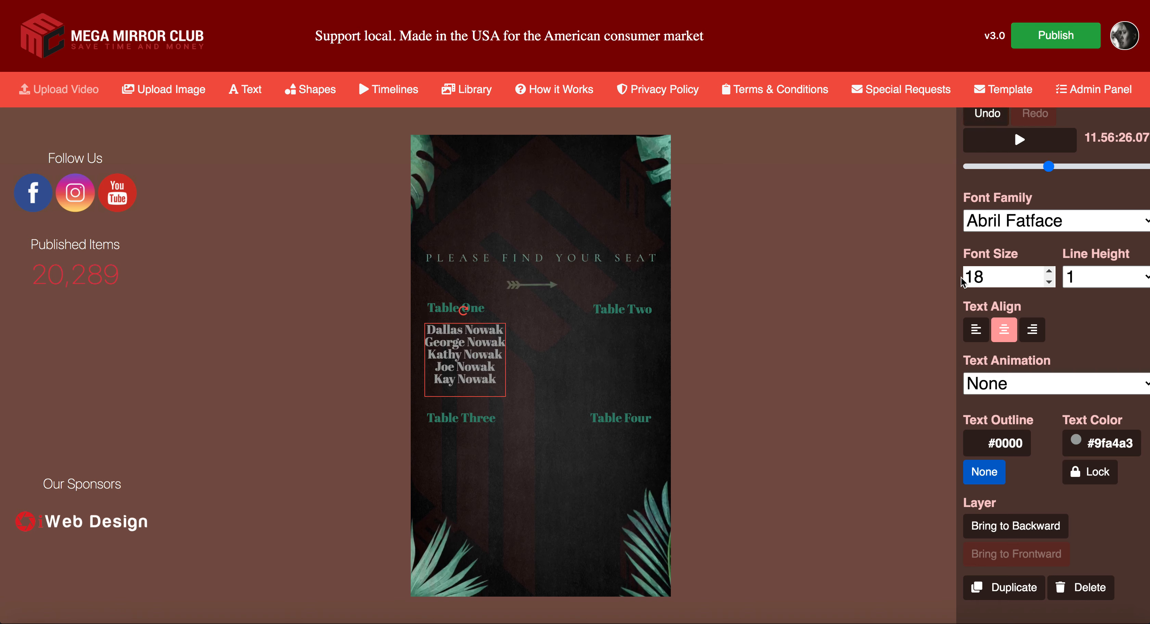
pyautogui.moveTo(459, 367); pyautogui.dragTo(455, 365)
pyautogui.click(480, 310)
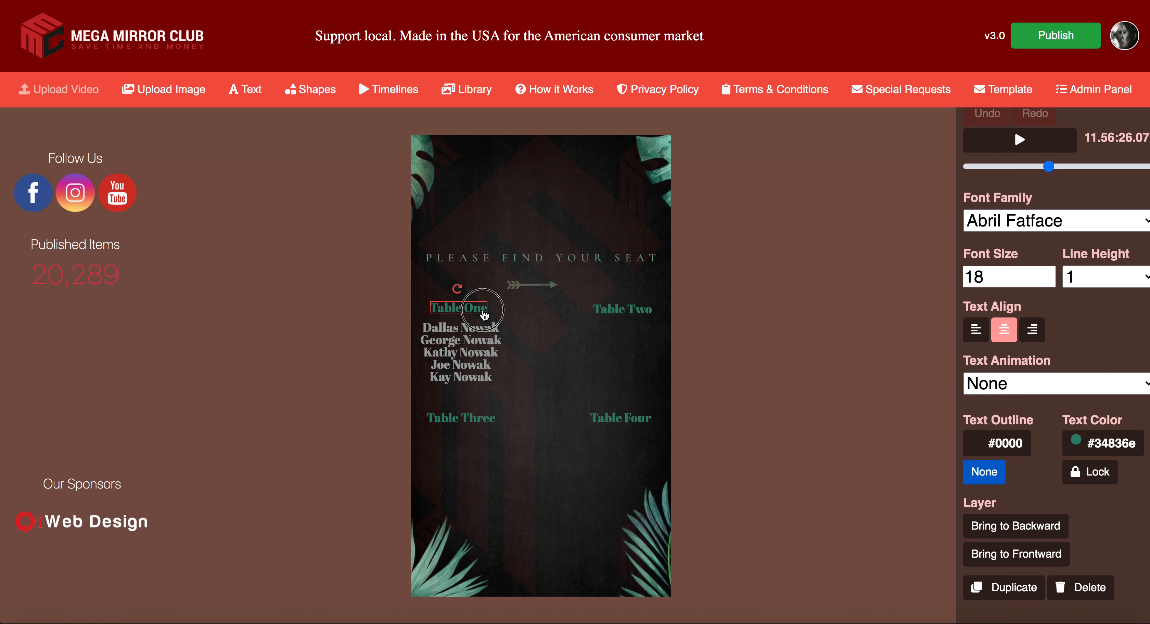
# Step: Set the Table One and Table Two headings to font size 20
pyautogui.doubleClick(1003, 275)
pyautogui.write('10')
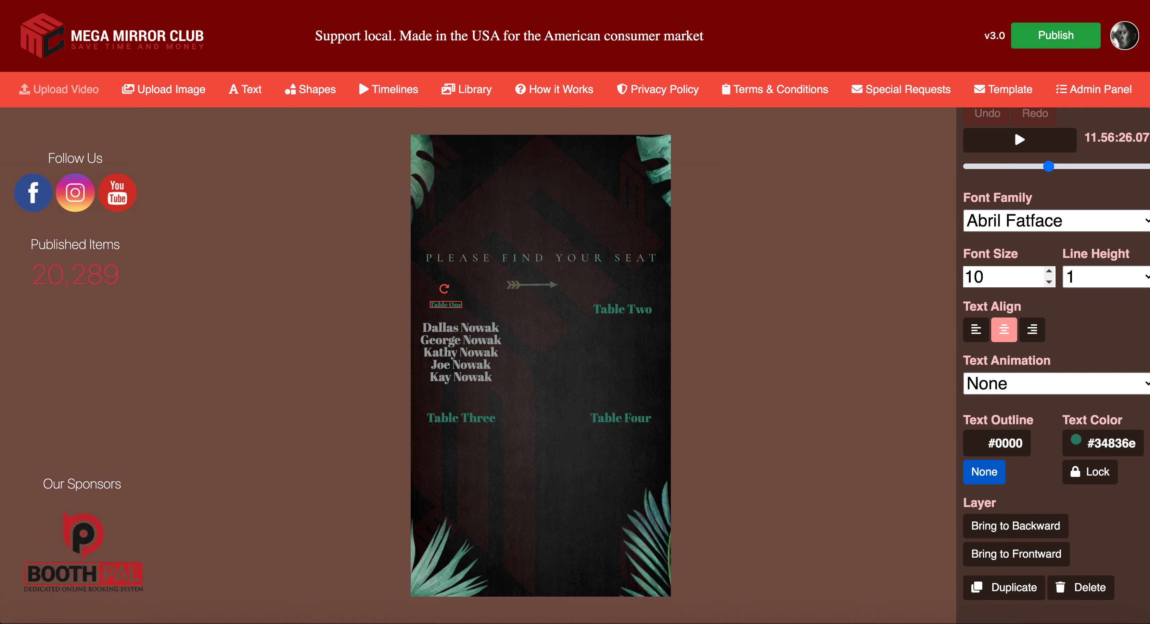
pyautogui.moveTo(987, 272); pyautogui.dragTo(955, 278)
pyautogui.write('20')
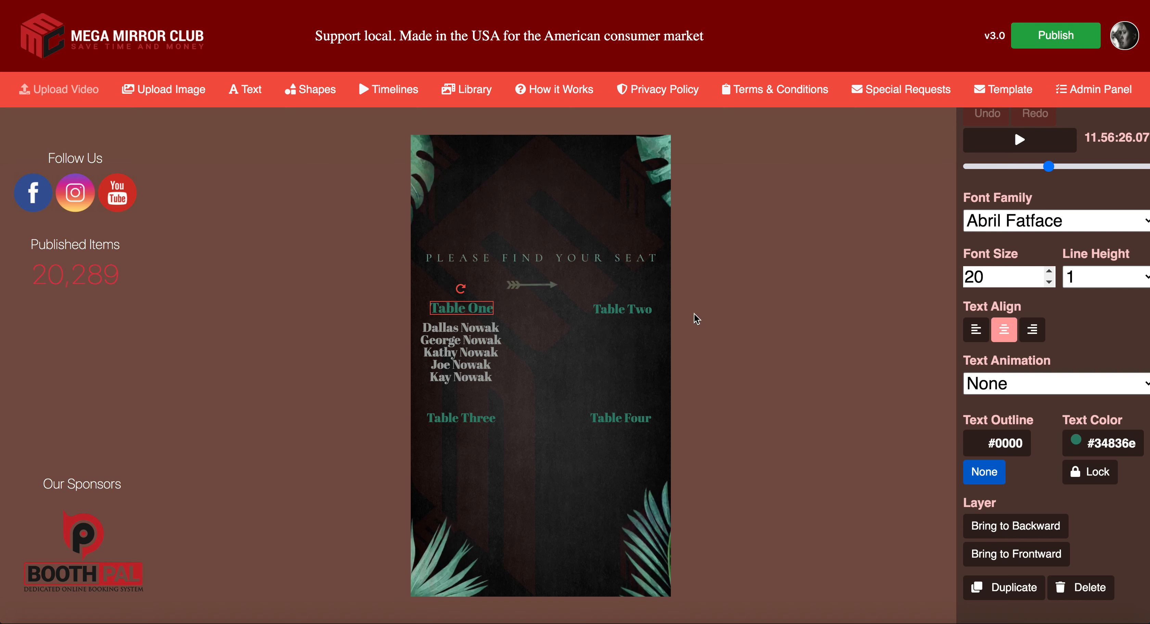
pyautogui.click(459, 315)
pyautogui.click(610, 314)
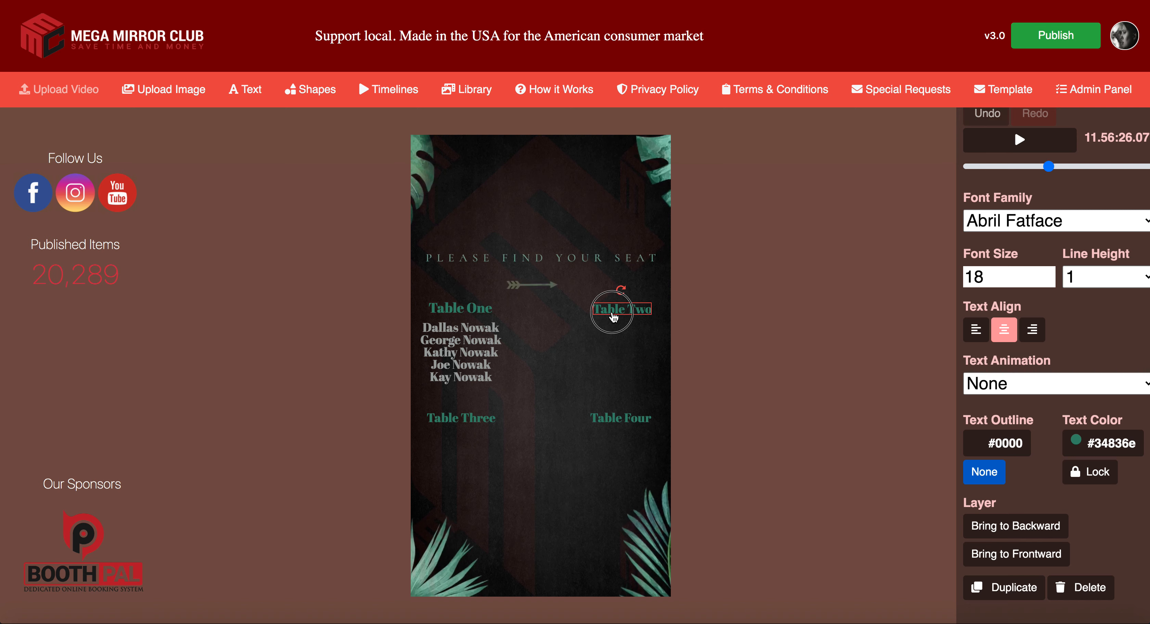
pyautogui.click(990, 280)
pyautogui.write('20')
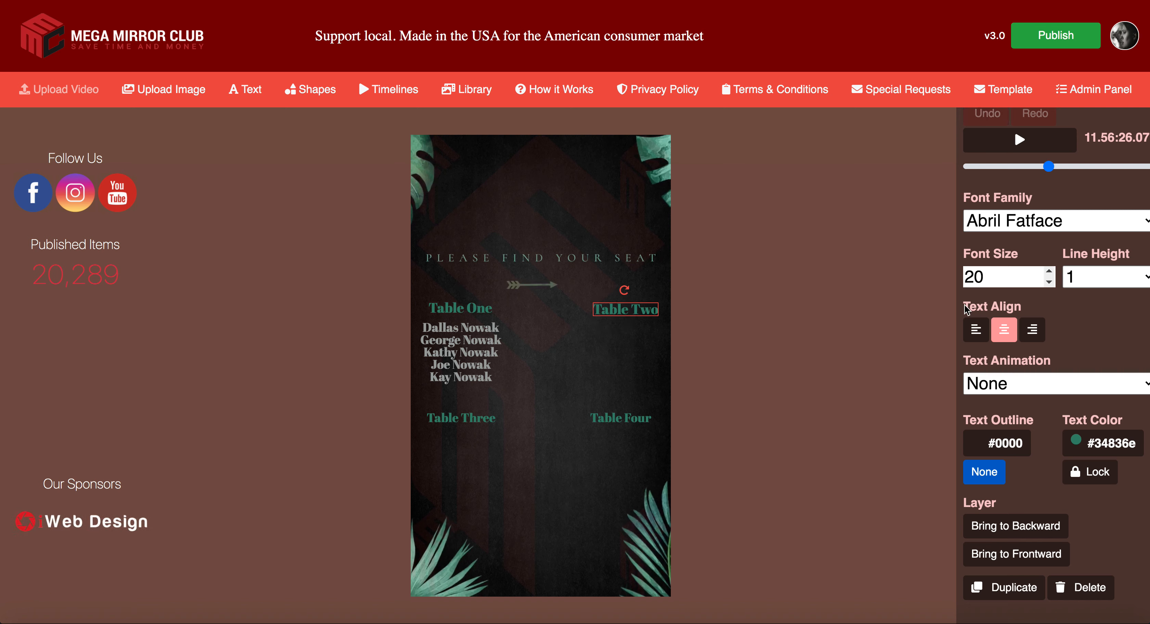
# Step: Raise Table Four and Table Three to size 20, and nudge the name list and Table Three
pyautogui.click(648, 419)
pyautogui.click(1048, 271)
pyautogui.click(1049, 272)
pyautogui.click(461, 420)
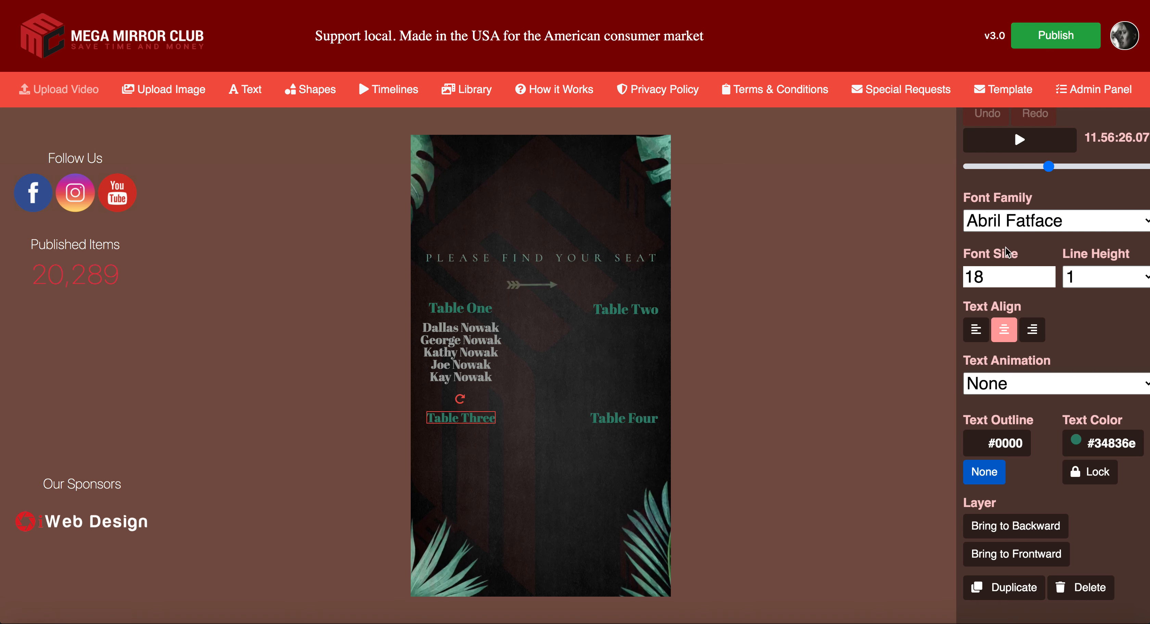
pyautogui.click(1048, 271)
pyautogui.click(1049, 271)
pyautogui.click(456, 422)
pyautogui.click(466, 369)
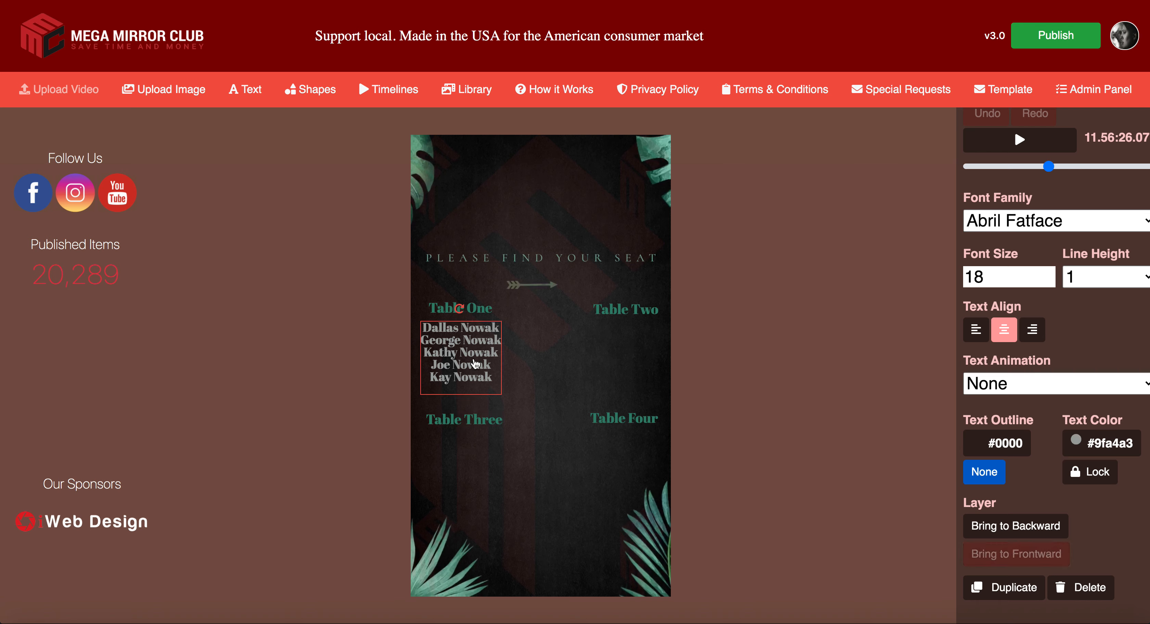
pyautogui.moveTo(476, 364); pyautogui.dragTo(476, 359)
pyautogui.moveTo(485, 310); pyautogui.dragTo(486, 312)
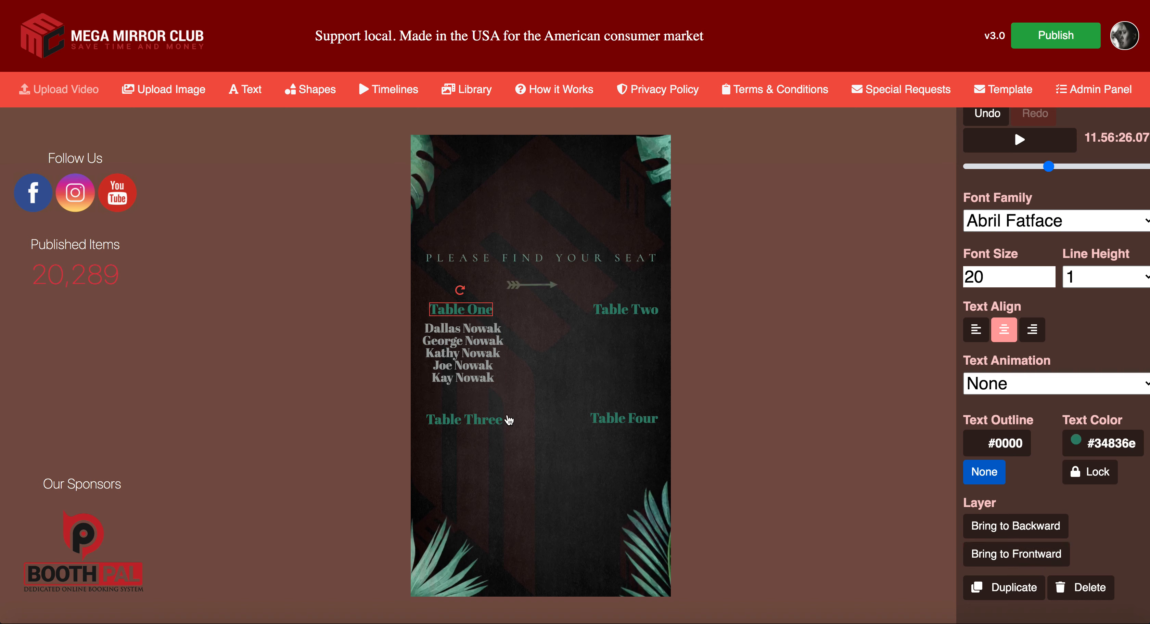
pyautogui.moveTo(482, 428); pyautogui.dragTo(484, 425)
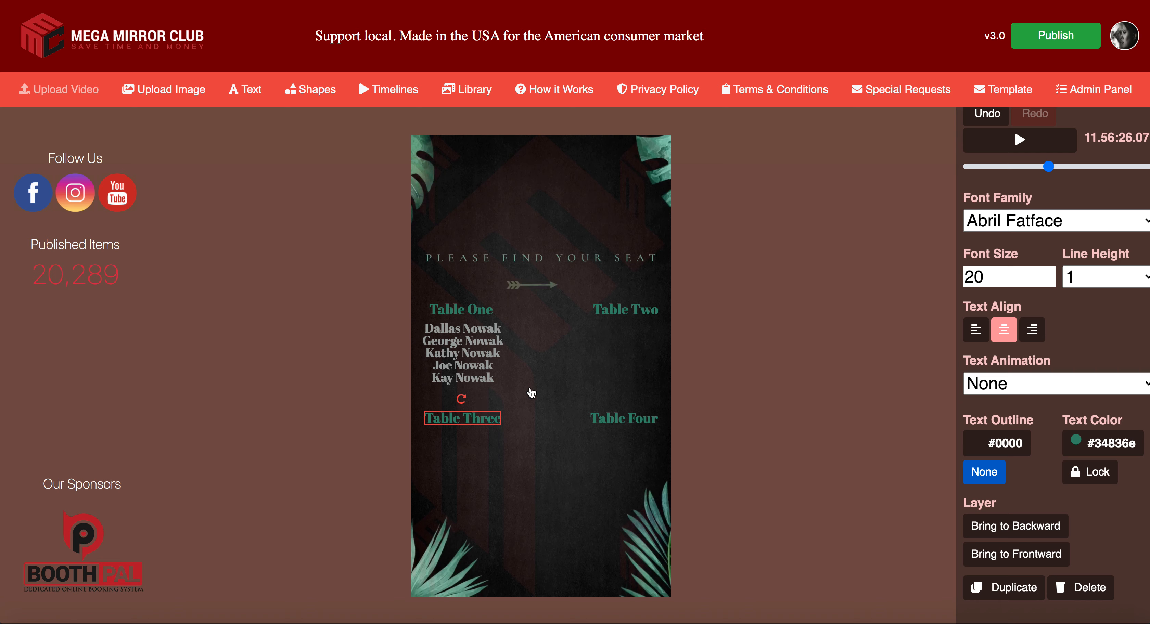
pyautogui.click(475, 353)
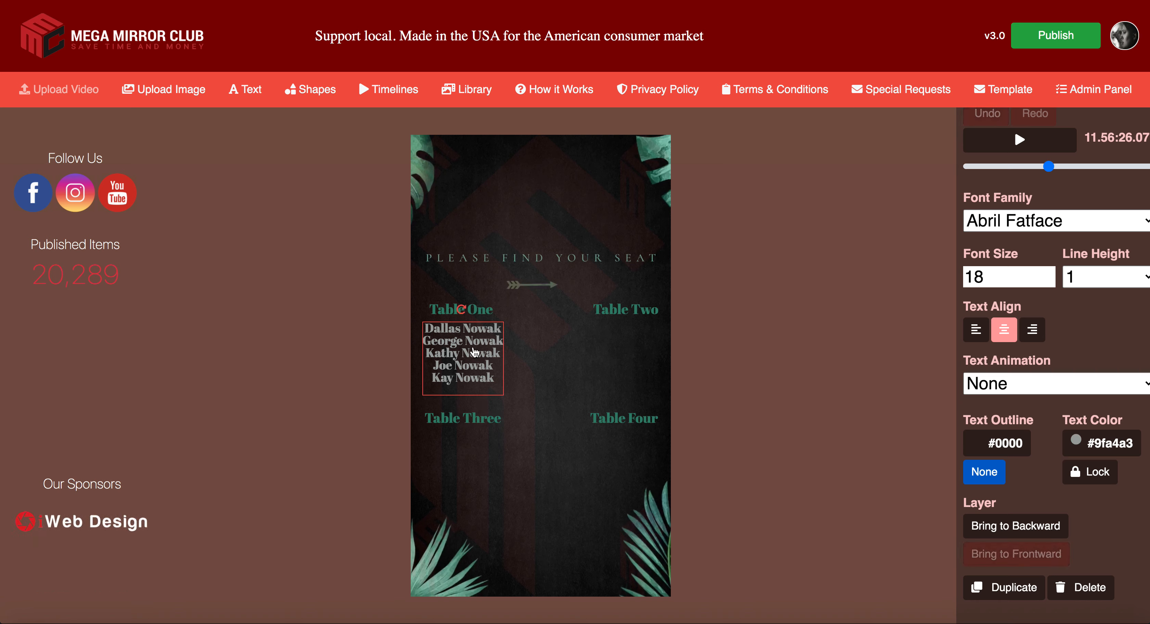
# Step: Drag the five-name grey list into place centred beneath the Table One heading
pyautogui.click(494, 369)
pyautogui.click(426, 330)
pyautogui.moveTo(426, 331); pyautogui.dragTo(456, 339)
pyautogui.click(447, 347)
pyautogui.click(448, 346)
pyautogui.doubleClick(434, 336)
pyautogui.moveTo(424, 328); pyautogui.dragTo(495, 383)
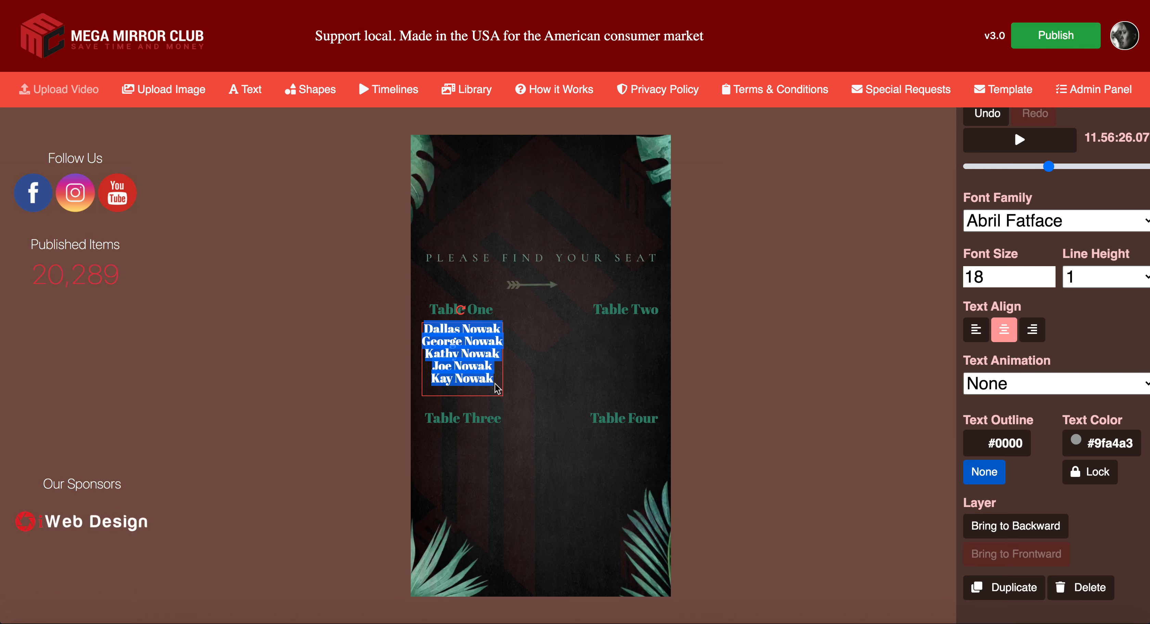
pyautogui.click(493, 378)
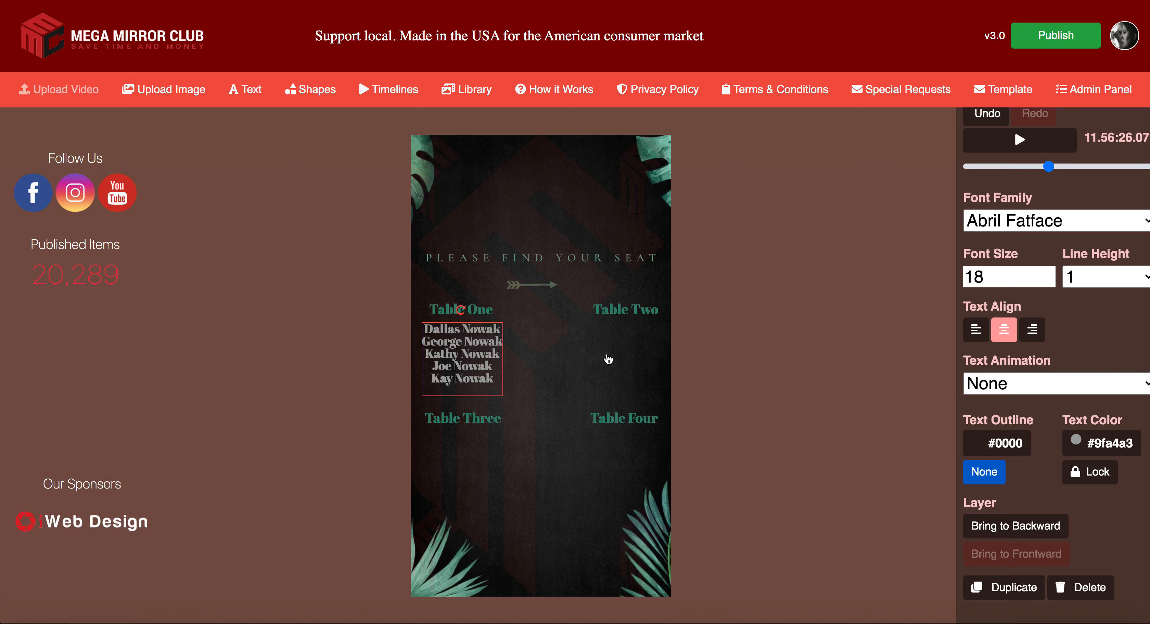
pyautogui.click(551, 355)
pyautogui.click(484, 311)
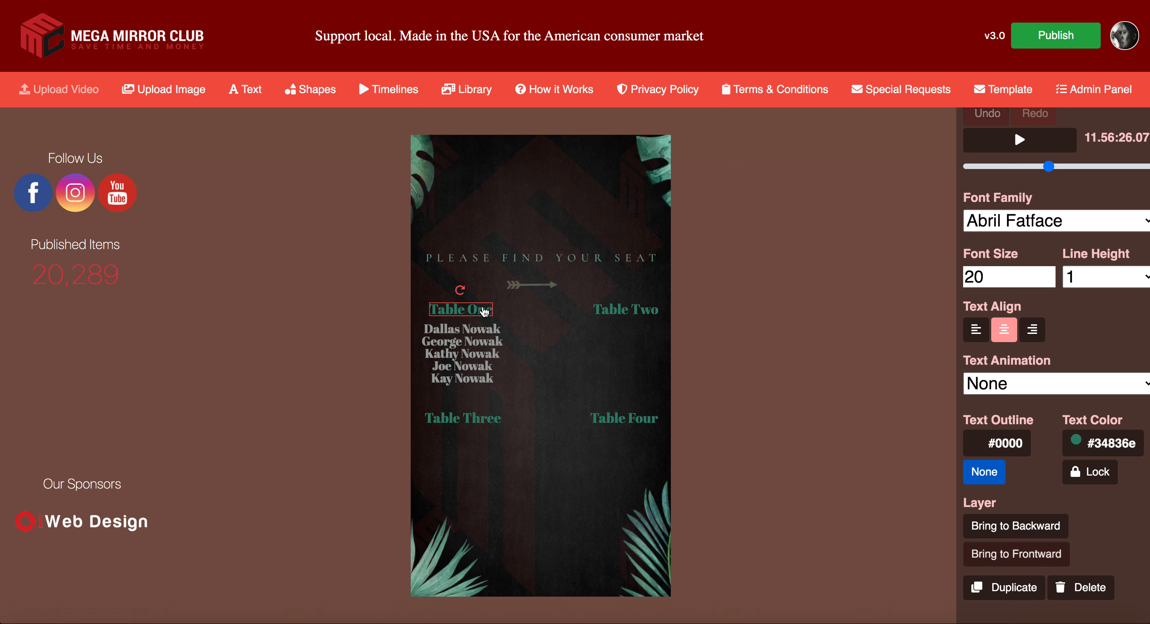
pyautogui.click(486, 356)
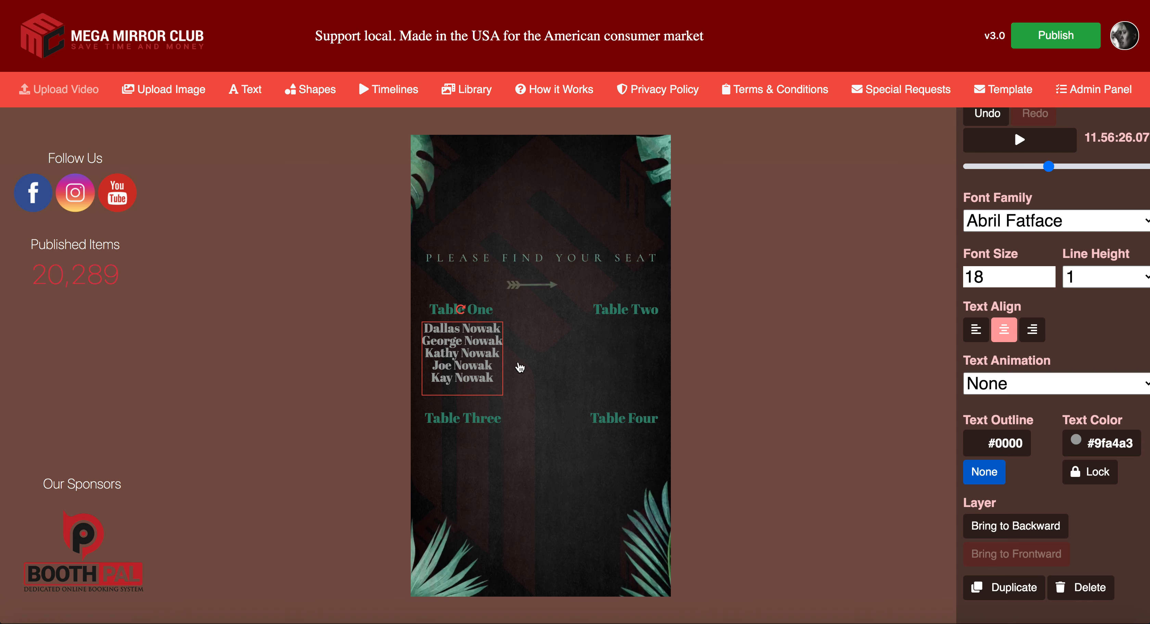
pyautogui.click(484, 365)
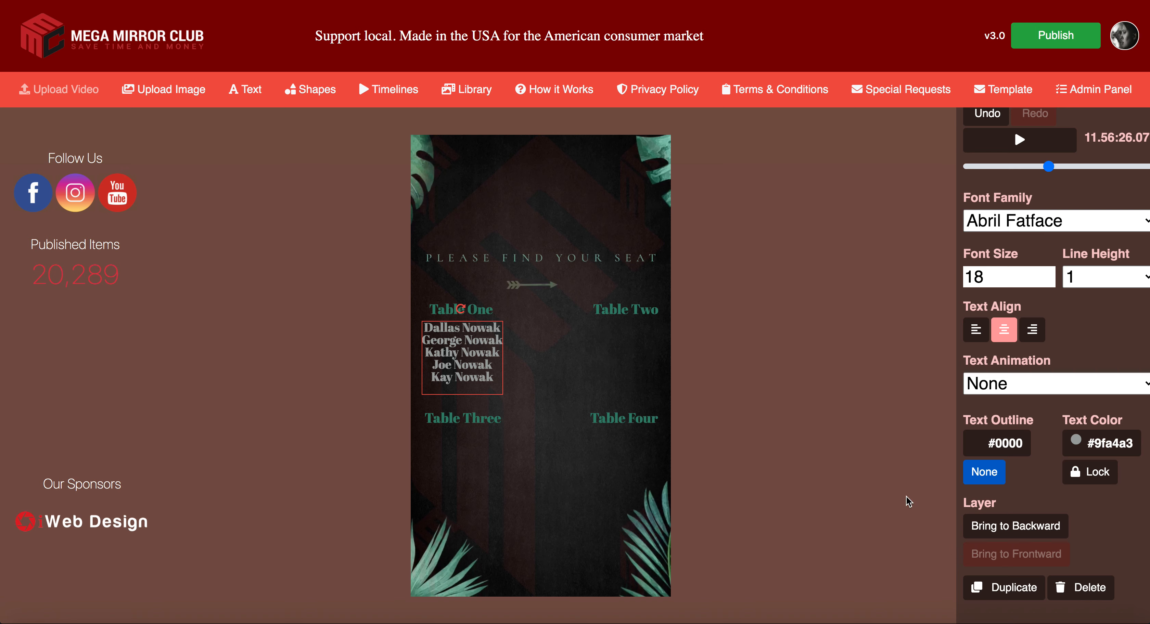
# Step: Duplicate the Table One name list under Table Two and nudge the Table Two heading left
pyautogui.click(1013, 586)
pyautogui.click(1005, 588)
pyautogui.moveTo(473, 357); pyautogui.dragTo(626, 357)
pyautogui.click(636, 314)
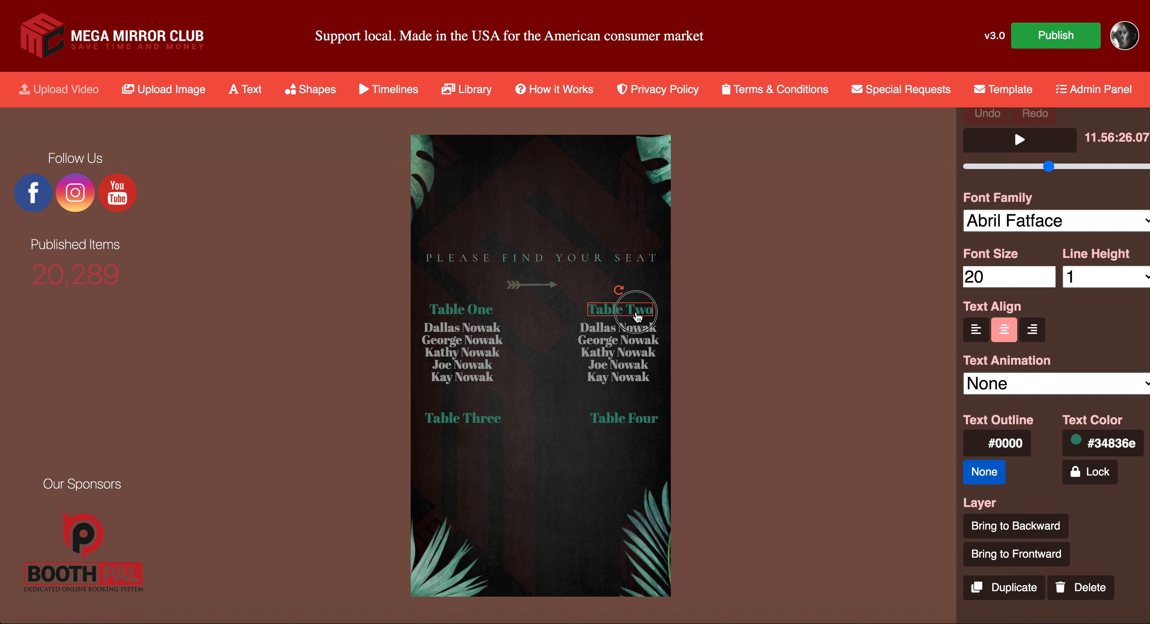
pyautogui.moveTo(637, 317); pyautogui.dragTo(607, 317)
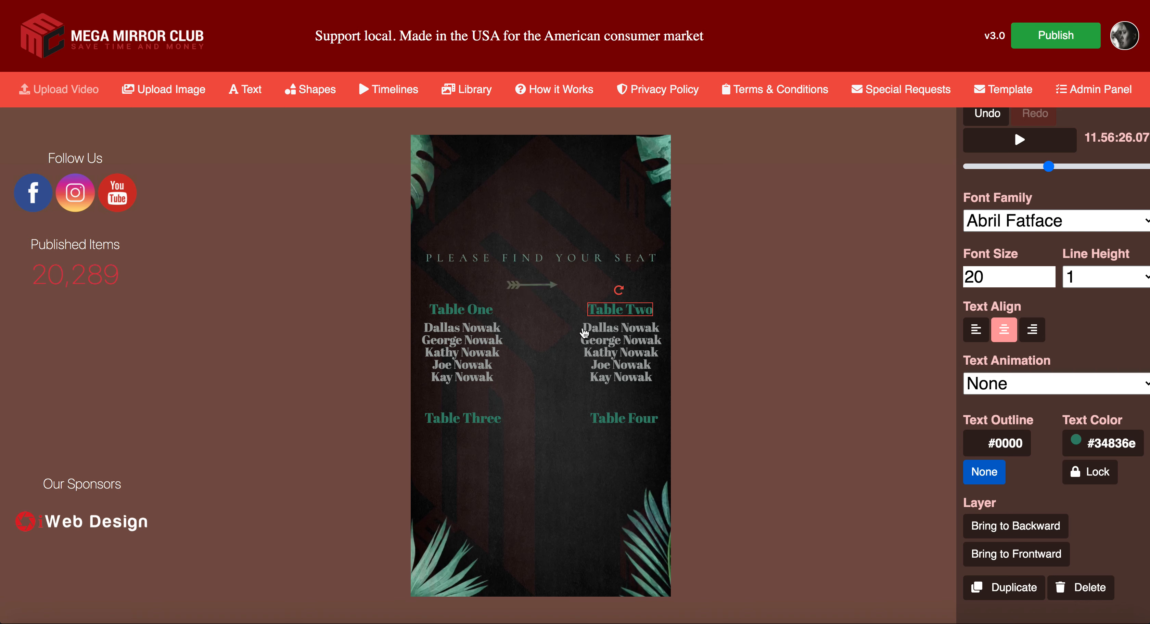
pyautogui.moveTo(470, 423); pyautogui.dragTo(467, 422)
# Step: Copy the name list beneath Table Three and Table Four, nudging the Table Four heading down
pyautogui.click(620, 357)
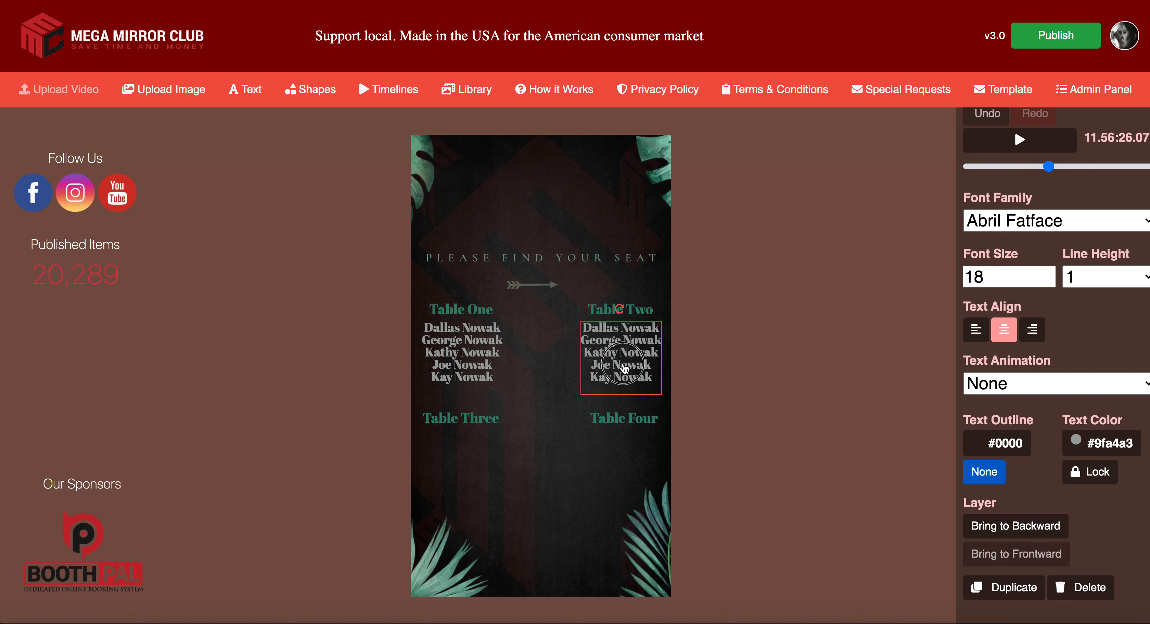
pyautogui.click(1004, 587)
pyautogui.moveTo(649, 379); pyautogui.dragTo(478, 471)
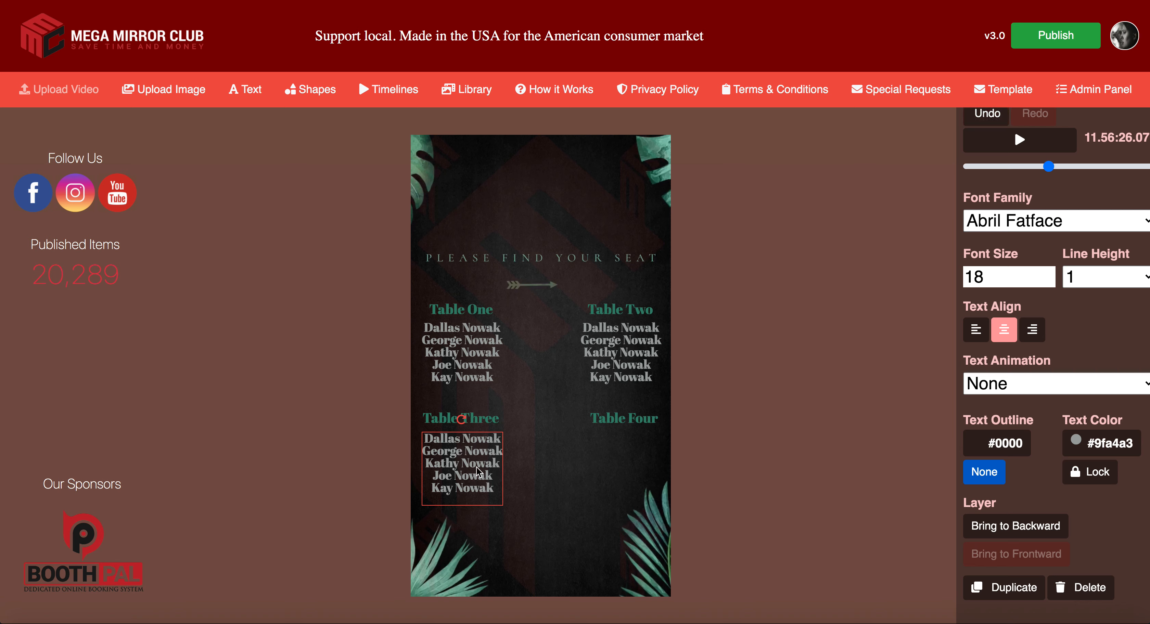
pyautogui.click(1011, 587)
pyautogui.moveTo(493, 499); pyautogui.dragTo(619, 486)
pyautogui.click(643, 426)
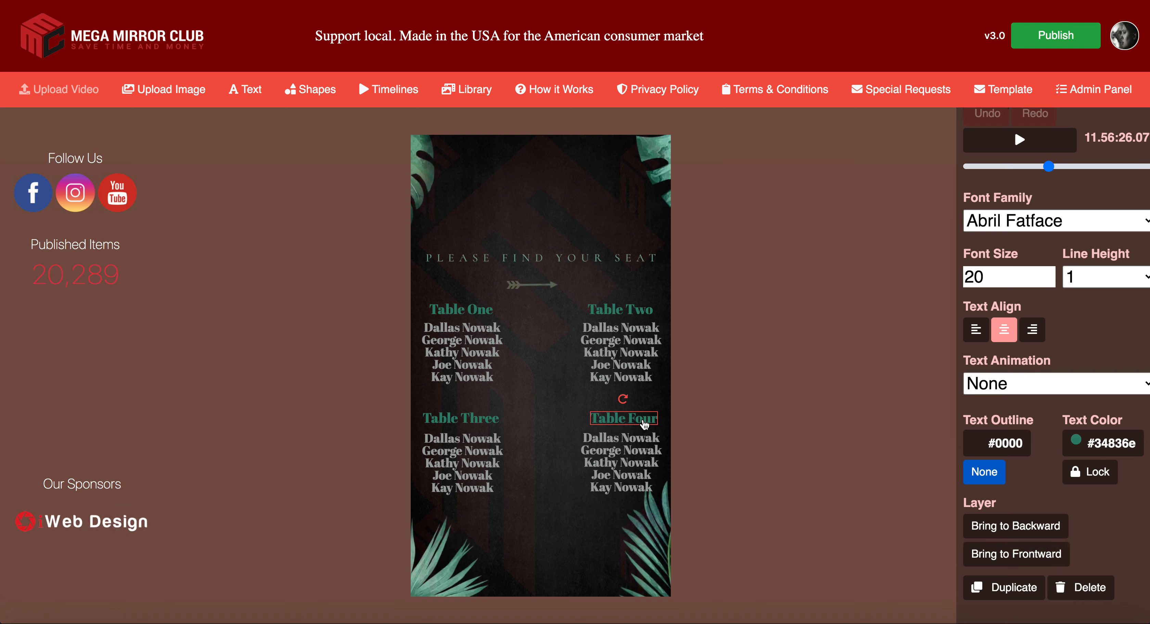
pyautogui.moveTo(643, 426); pyautogui.dragTo(643, 428)
pyautogui.click(629, 322)
pyautogui.click(629, 314)
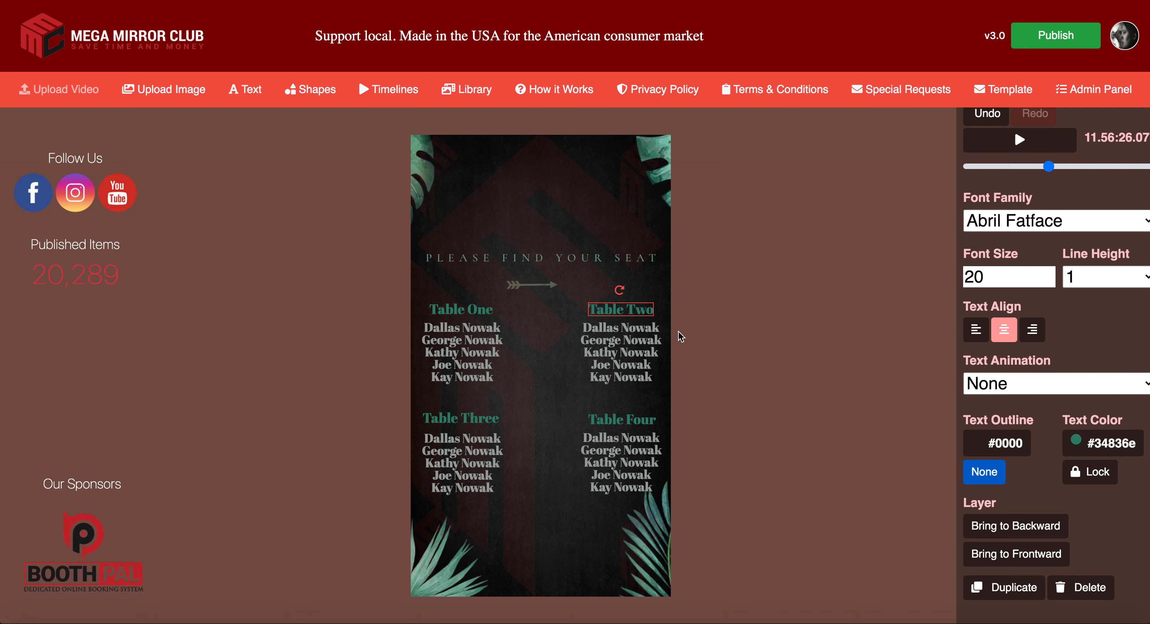
pyautogui.click(749, 361)
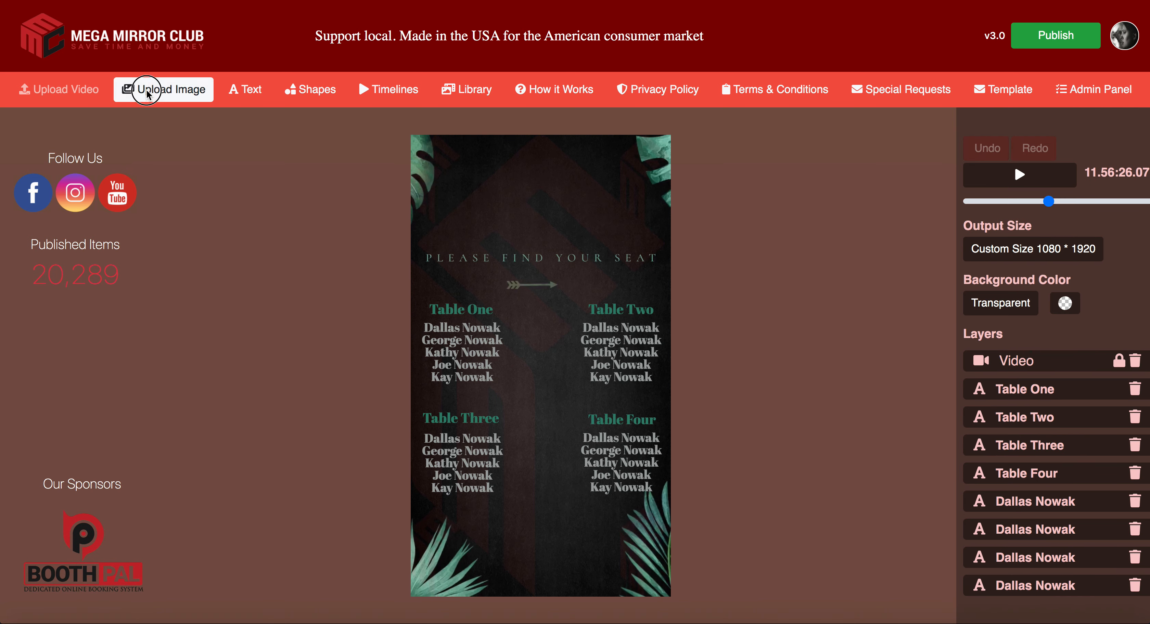
# Step: Upload Sample.png and enlarge it into the lower half of the chart
pyautogui.click(164, 89)
pyautogui.doubleClick(232, 58)
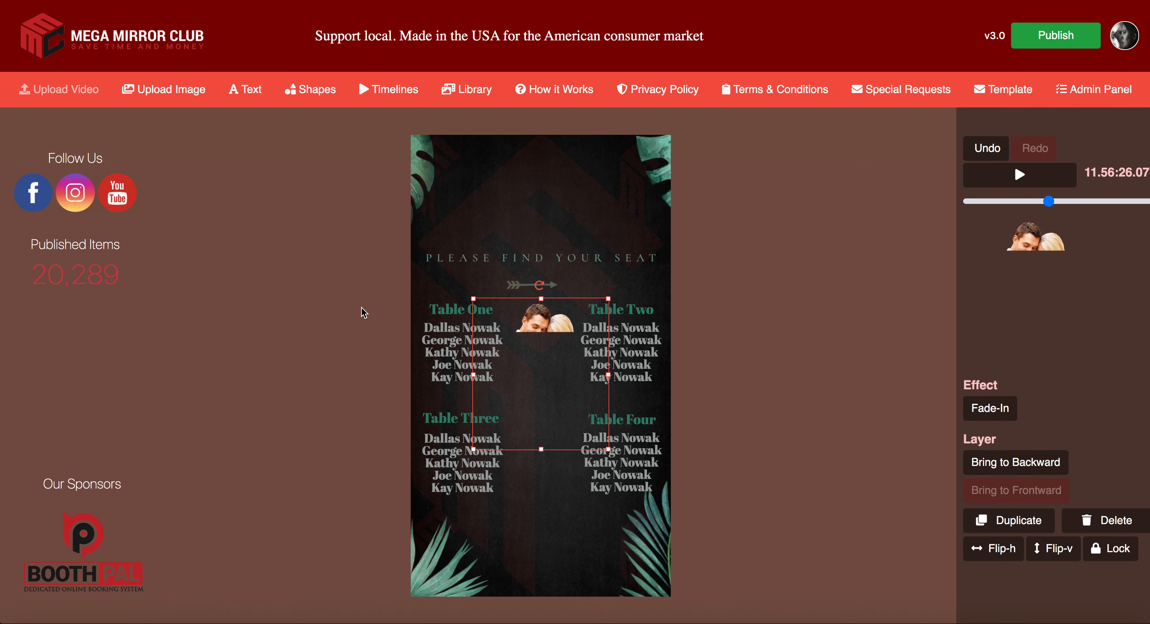
pyautogui.moveTo(611, 452); pyautogui.dragTo(696, 570)
pyautogui.moveTo(626, 519); pyautogui.dragTo(575, 558)
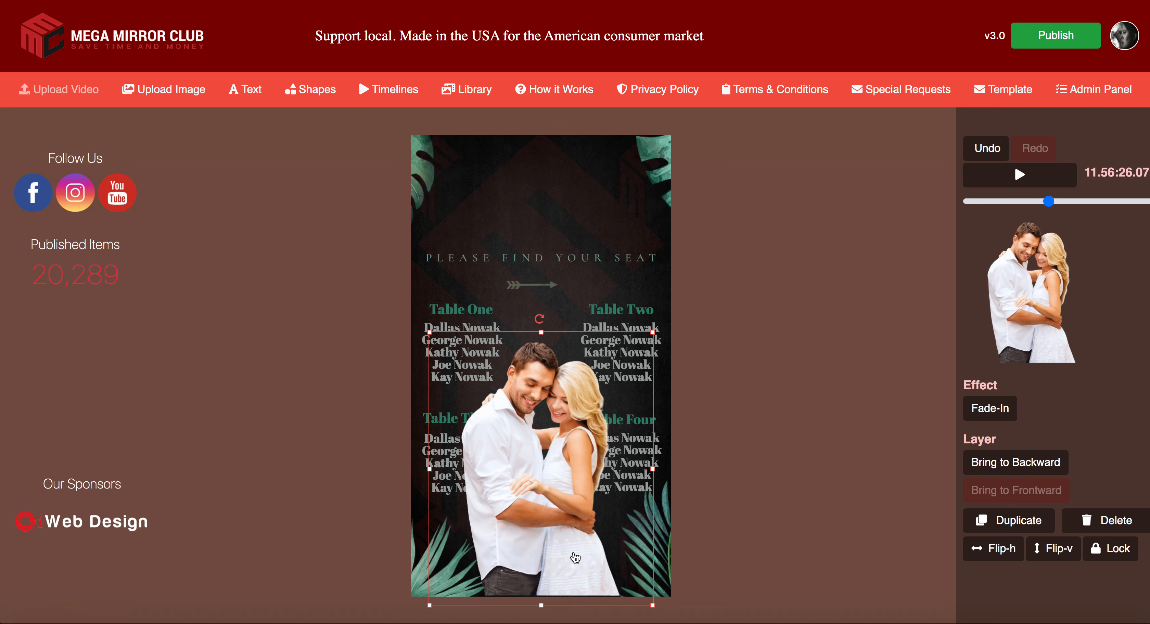
pyautogui.click(705, 527)
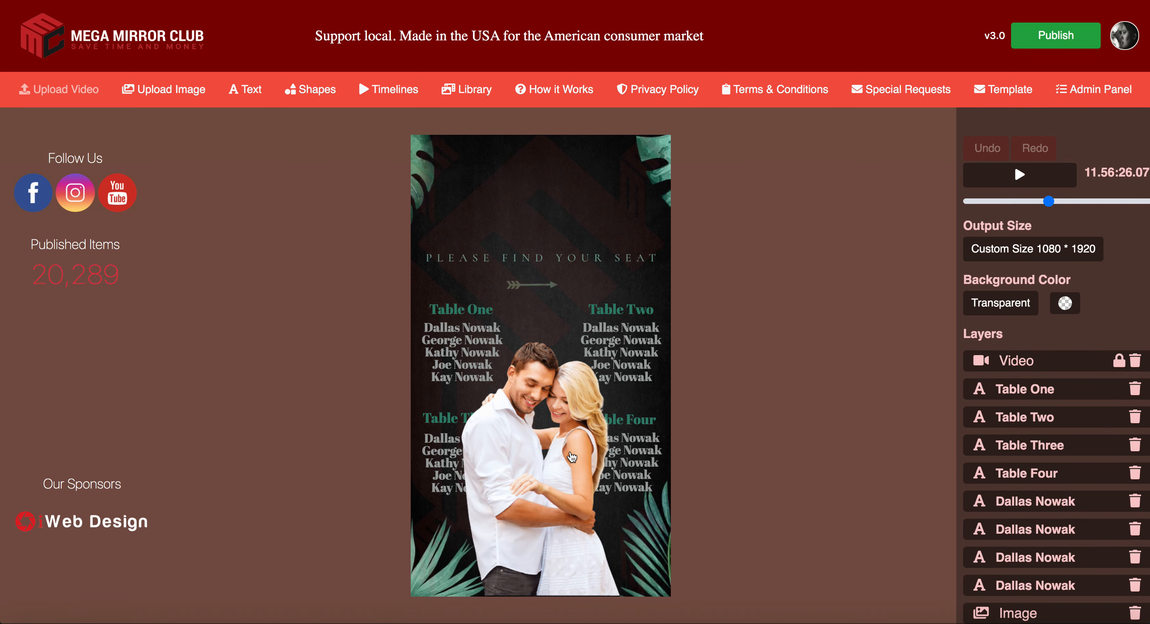
# Step: Send the couple photo back four layers so the Table Three and Table Four text show
pyautogui.click(546, 442)
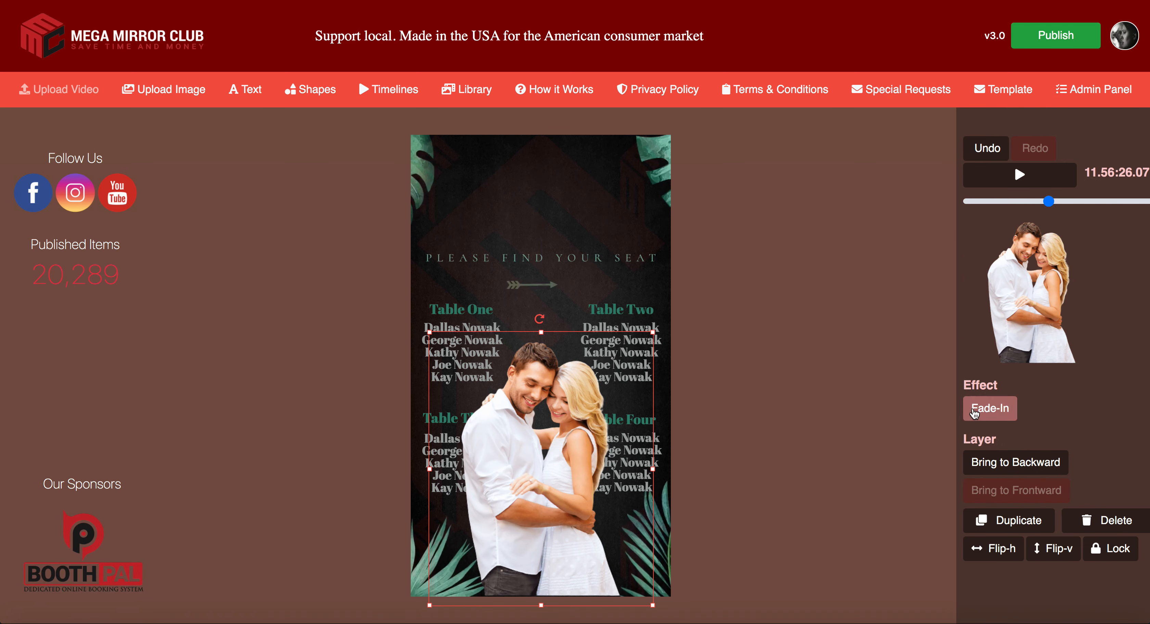
pyautogui.click(1008, 469)
pyautogui.click(1008, 469)
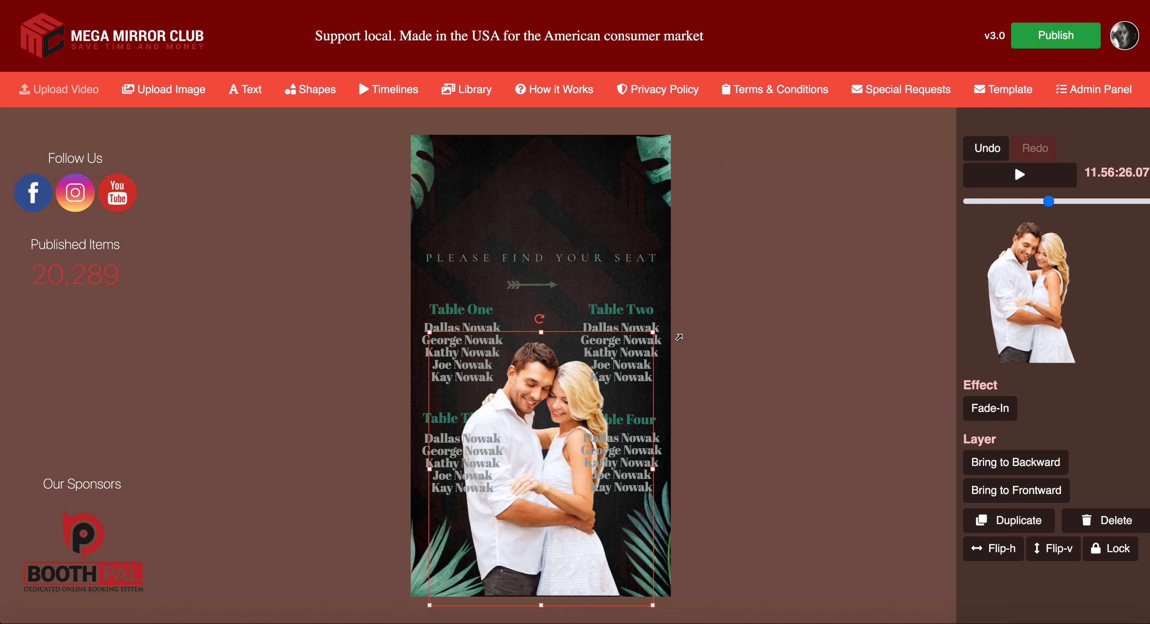
pyautogui.click(1028, 468)
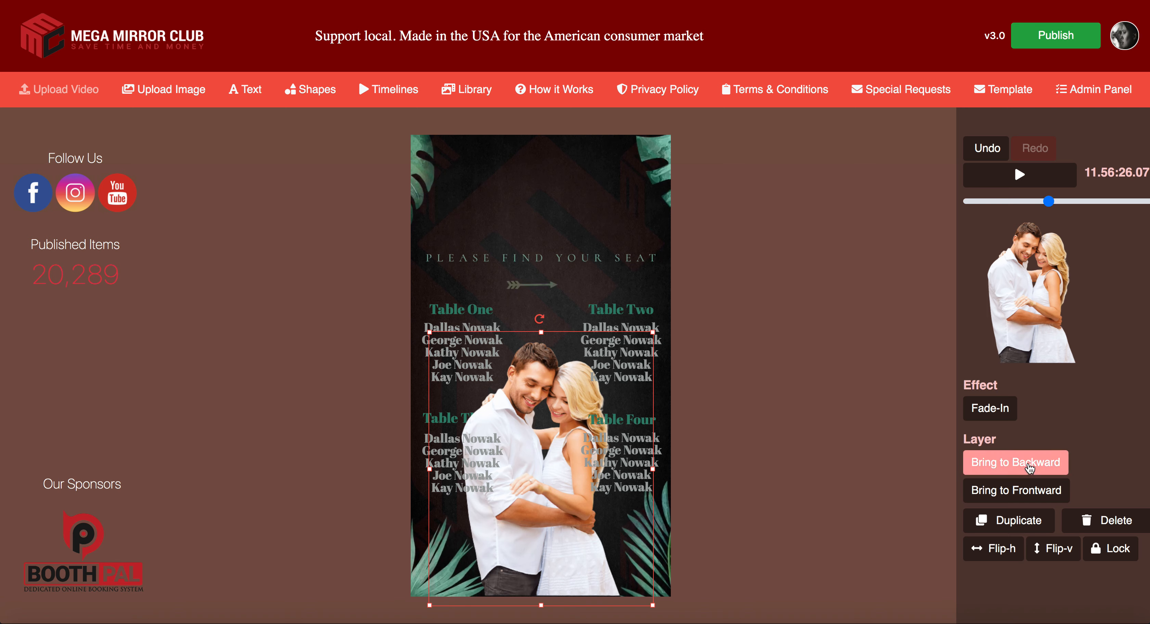
pyautogui.click(1028, 468)
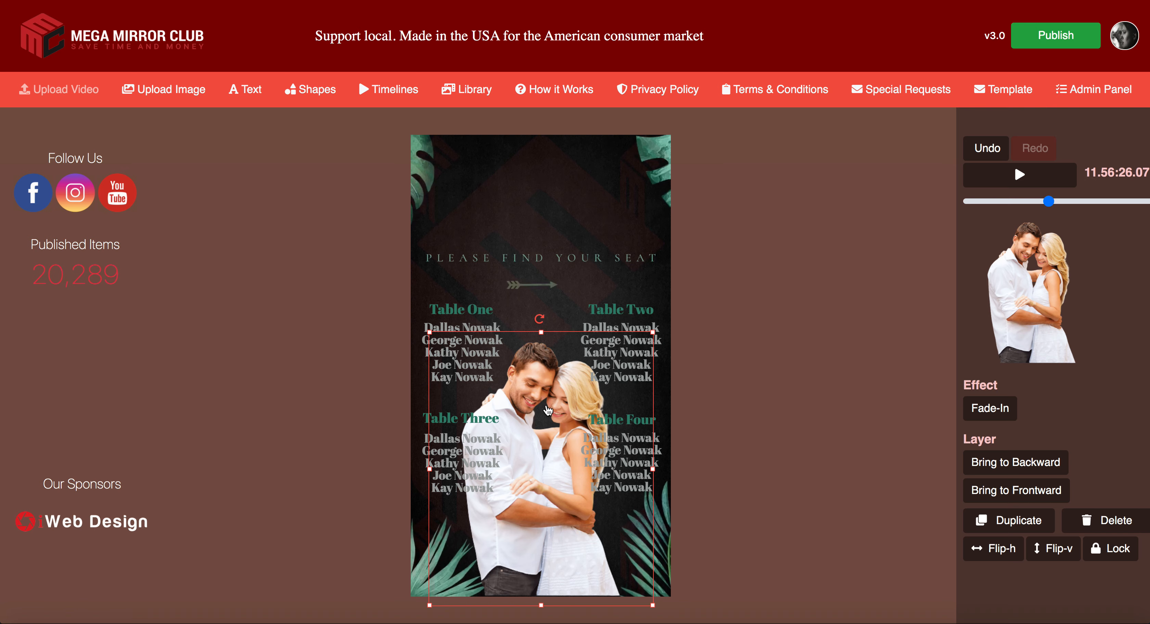
pyautogui.click(758, 429)
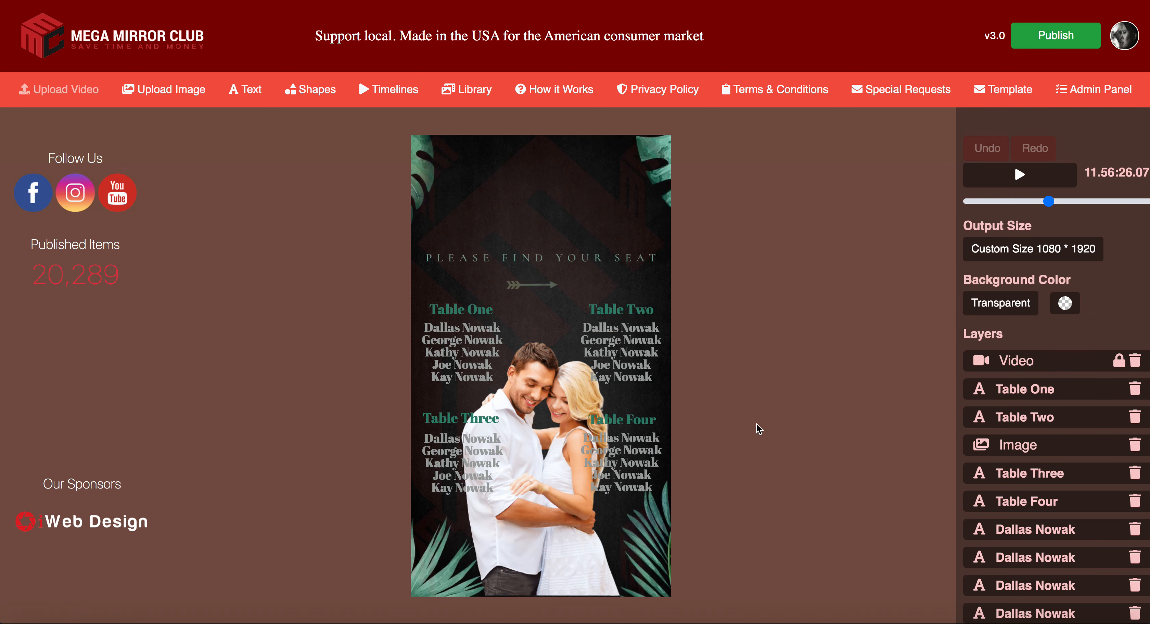
# Step: Give the Table Four and Table Three name lists a near-black text outline
pyautogui.click(619, 455)
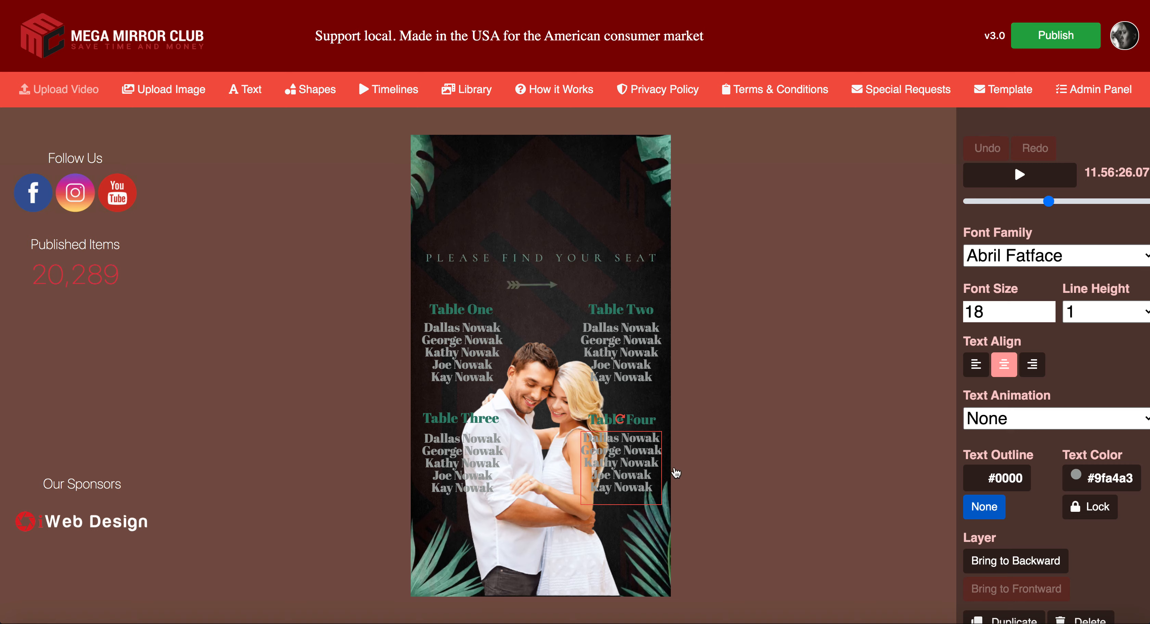
pyautogui.click(1018, 479)
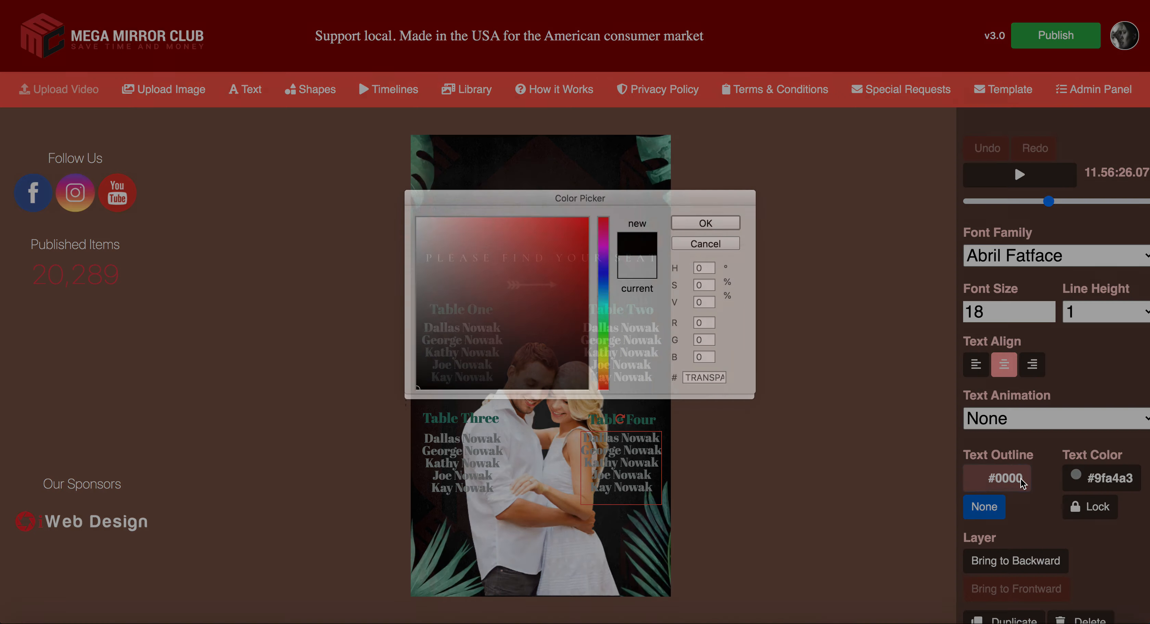
pyautogui.click(419, 240)
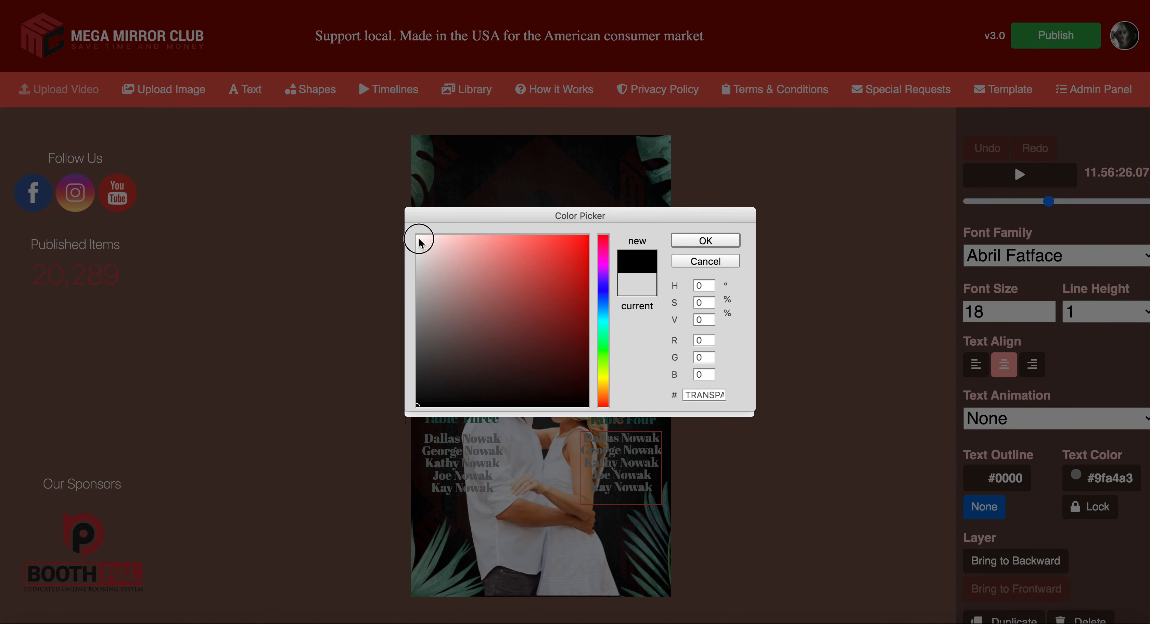
pyautogui.click(576, 398)
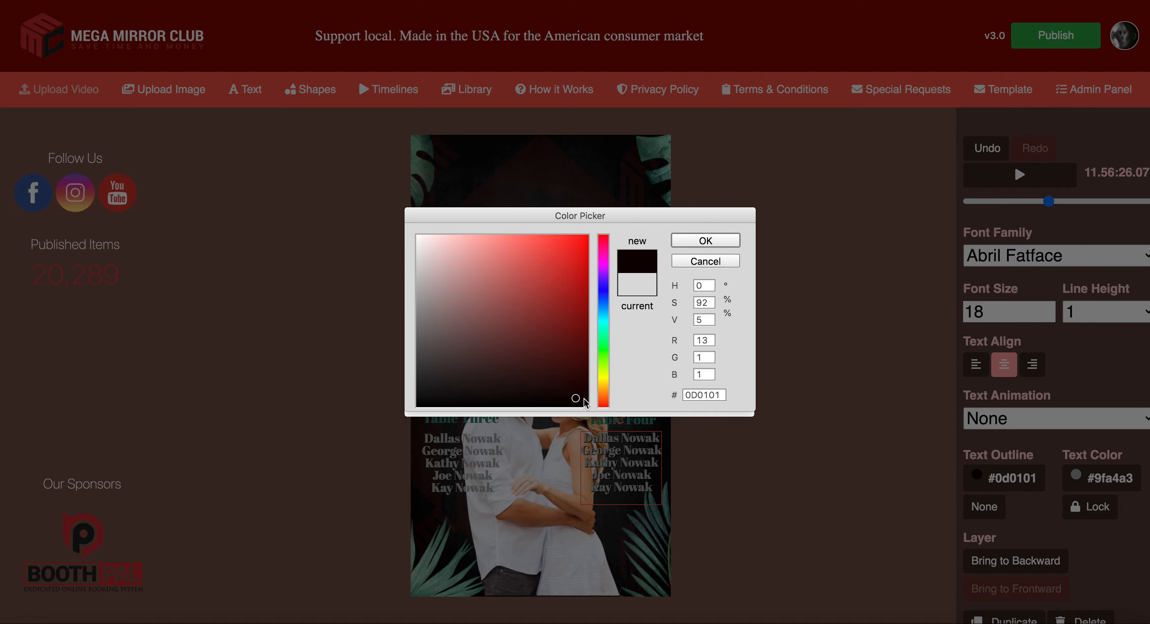
pyautogui.click(710, 241)
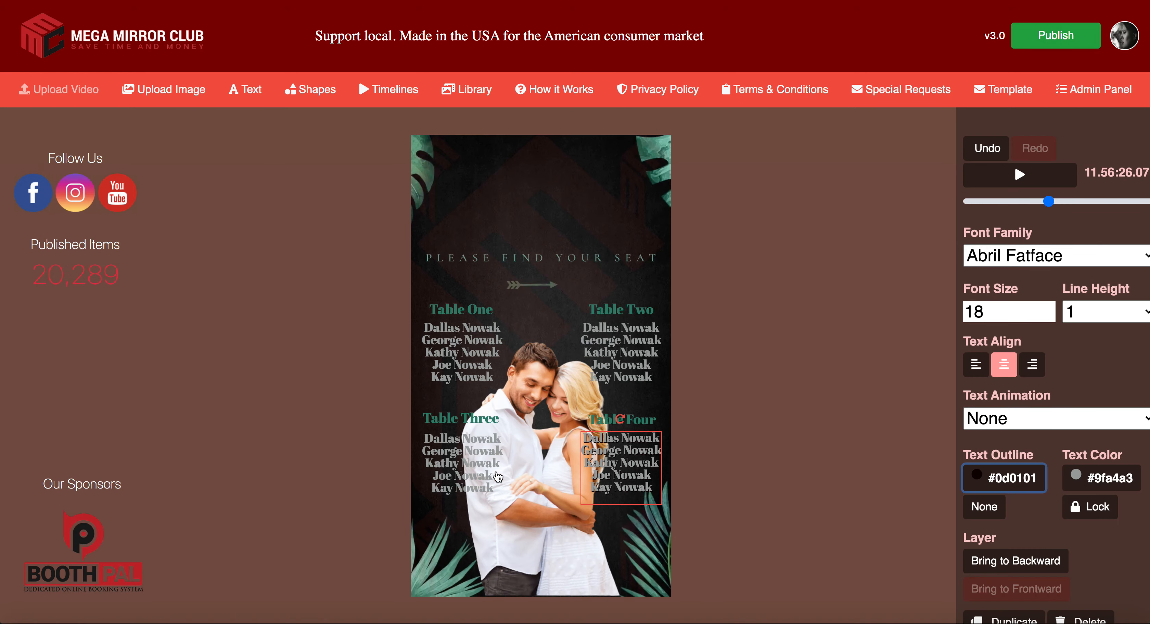
pyautogui.click(481, 472)
pyautogui.click(1023, 477)
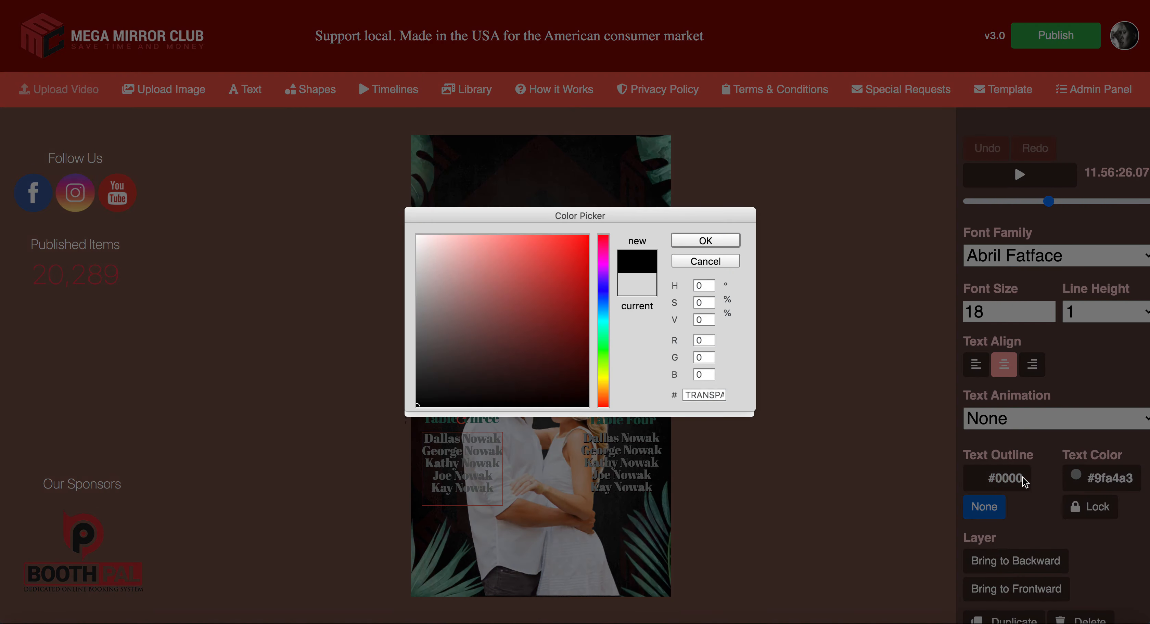
pyautogui.click(585, 403)
pyautogui.click(705, 245)
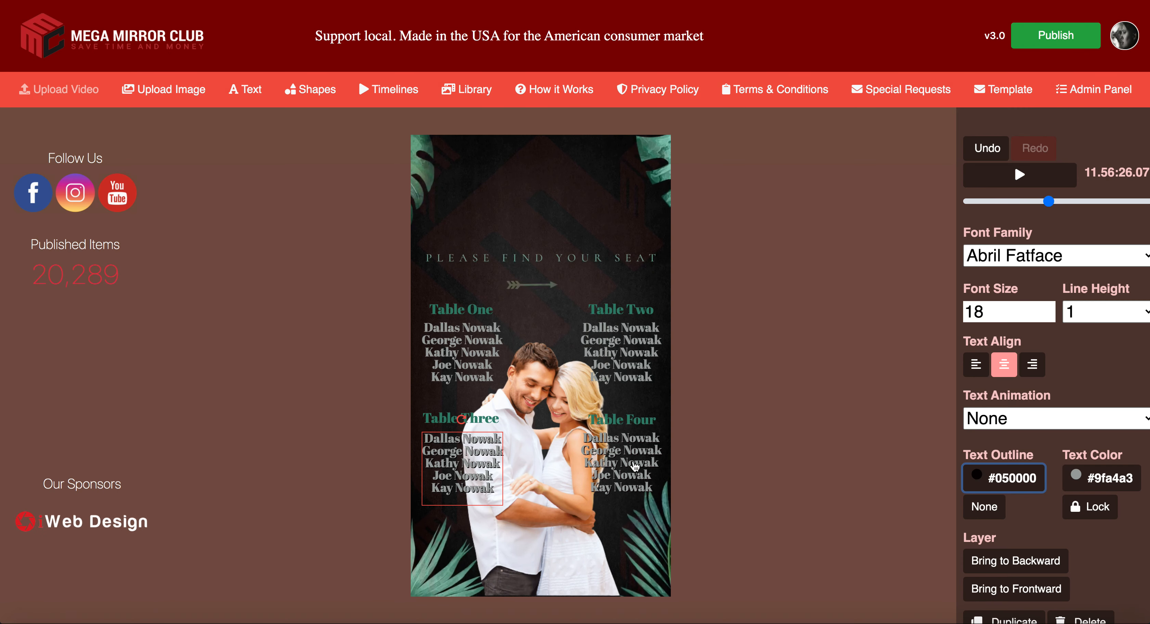
# Step: Outline the Table Two name list in near-black, leaving Table One's outline unchanged
pyautogui.click(774, 464)
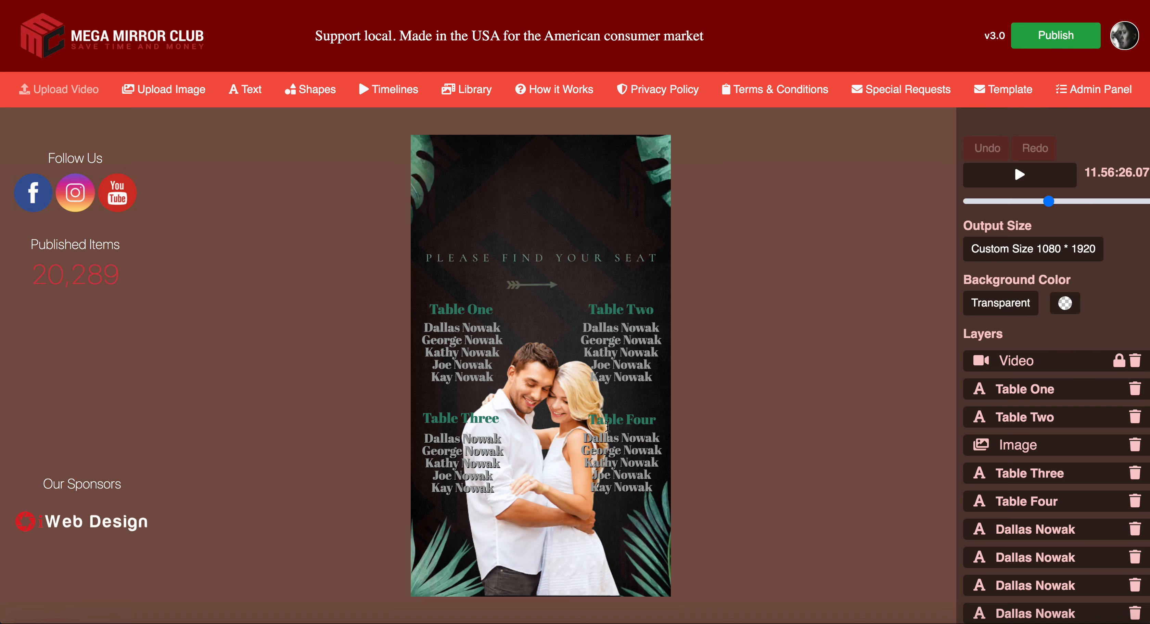
pyautogui.click(626, 419)
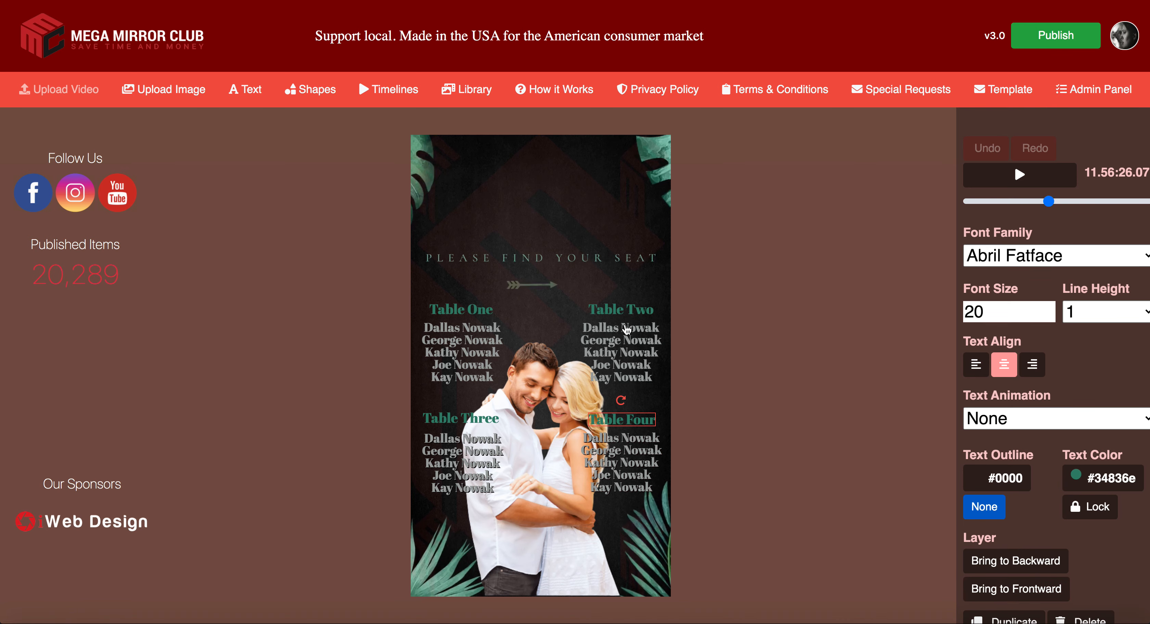
pyautogui.click(625, 340)
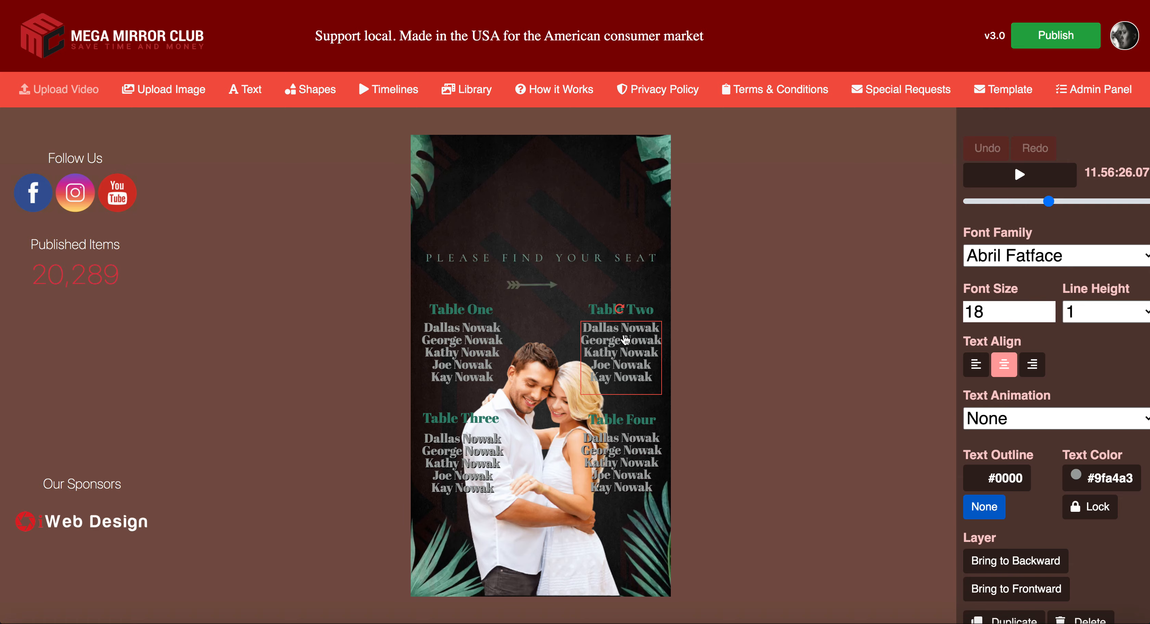
pyautogui.click(1004, 480)
pyautogui.click(582, 408)
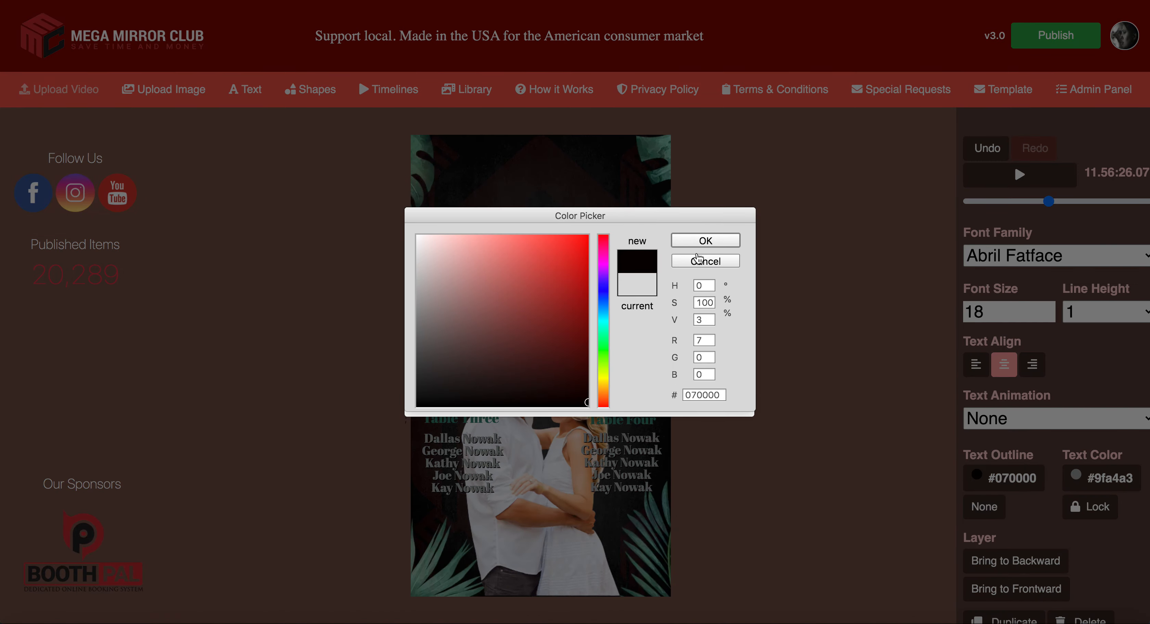
pyautogui.click(705, 240)
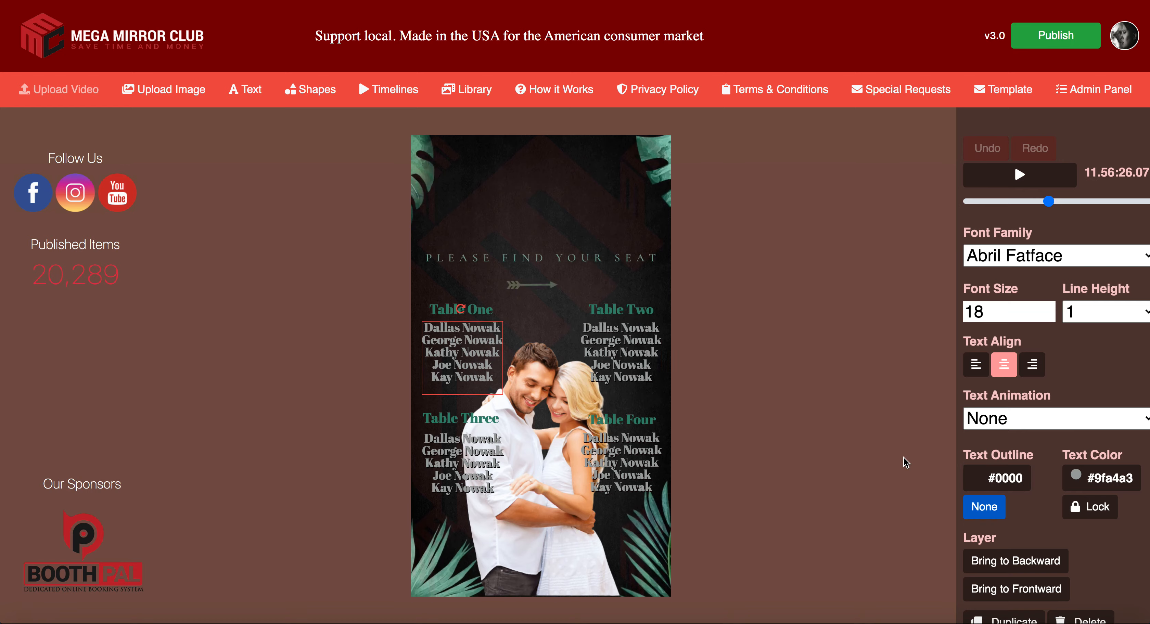
pyautogui.click(1000, 478)
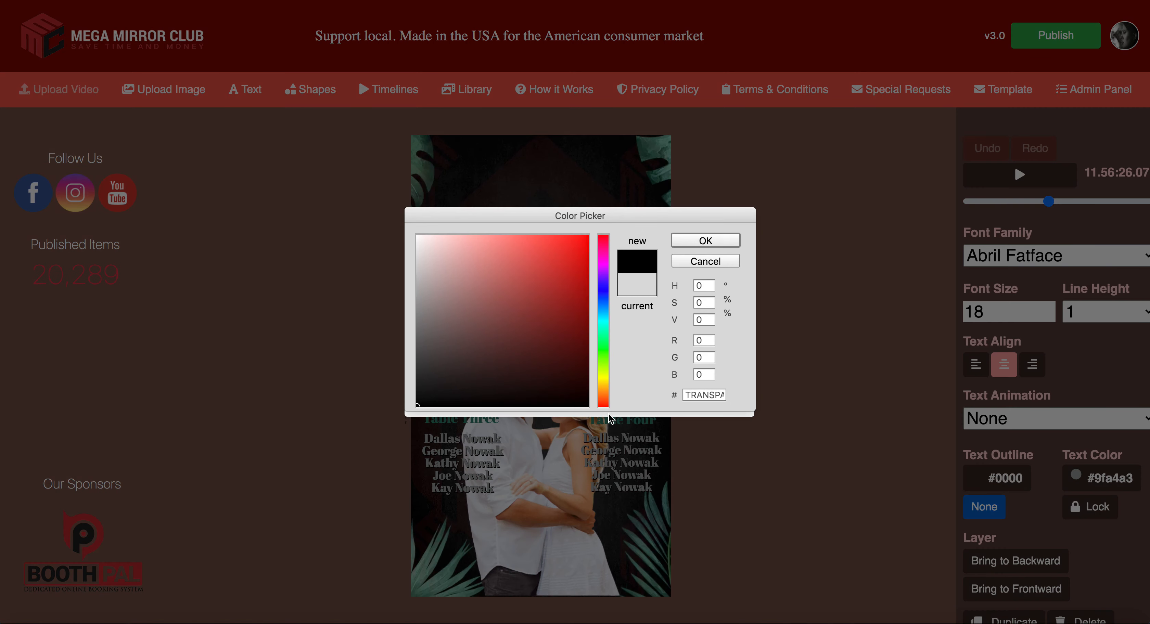
pyautogui.click(586, 400)
pyautogui.click(695, 262)
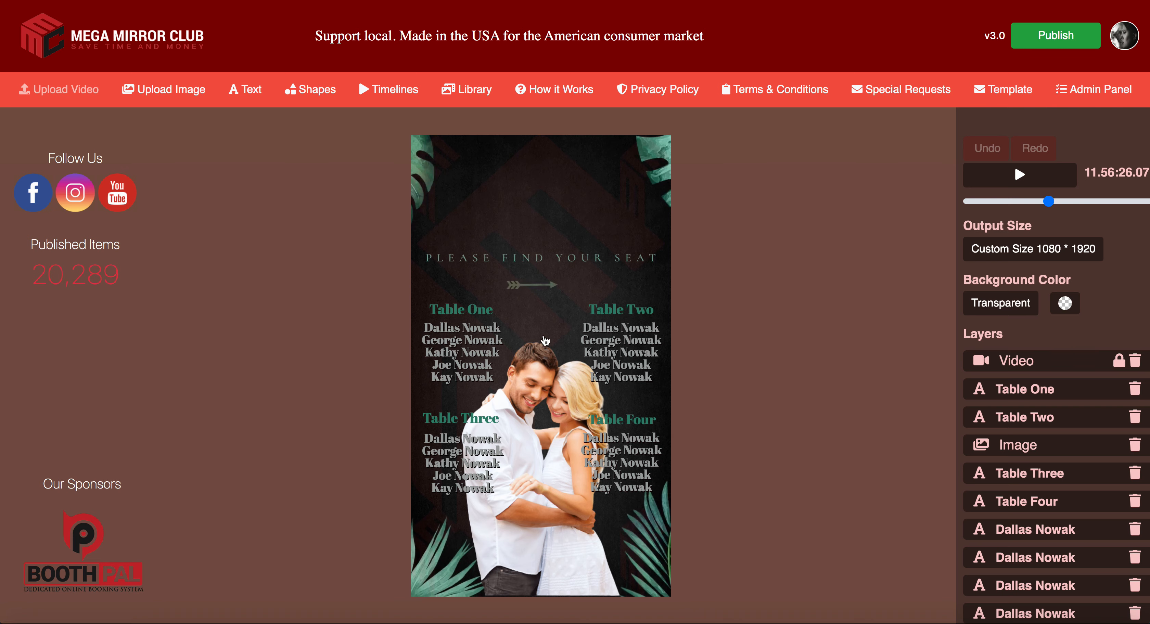
# Step: Nudge the Table Three heading and the Table Four name list into alignment
pyautogui.click(486, 425)
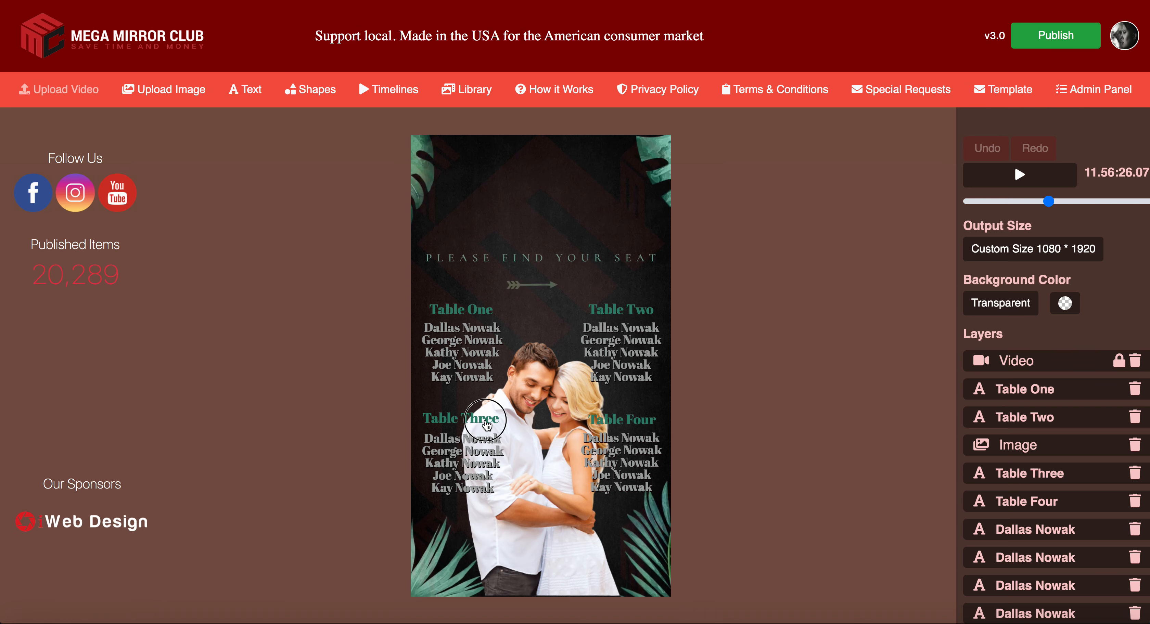
pyautogui.moveTo(487, 428); pyautogui.dragTo(478, 462)
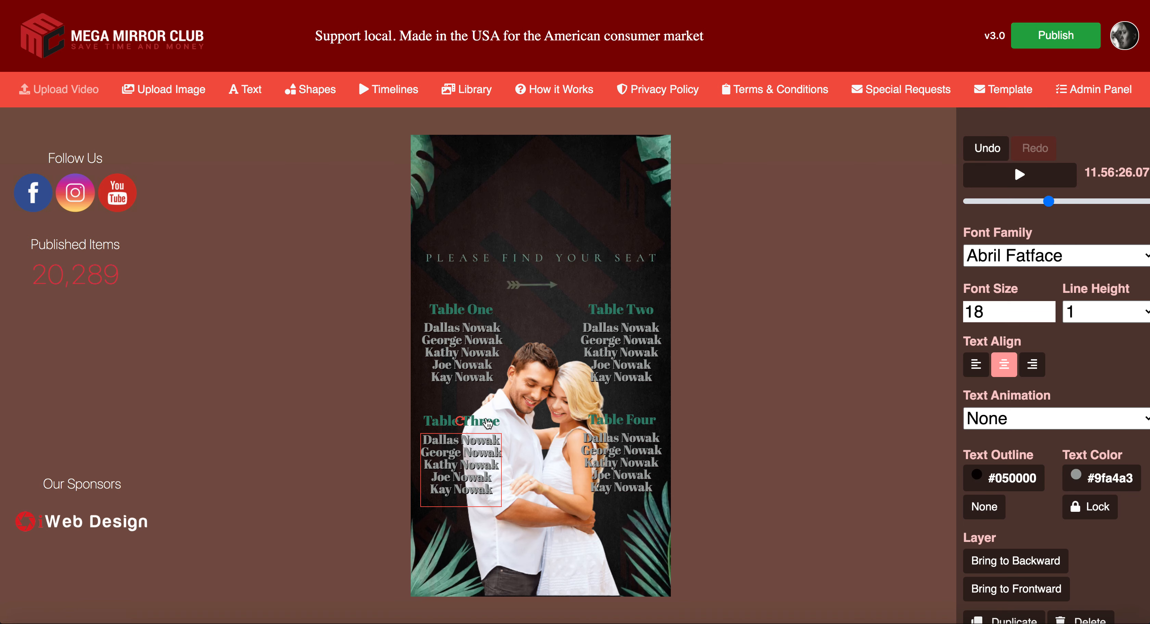
pyautogui.click(811, 437)
pyautogui.moveTo(626, 475); pyautogui.dragTo(627, 477)
pyautogui.click(738, 435)
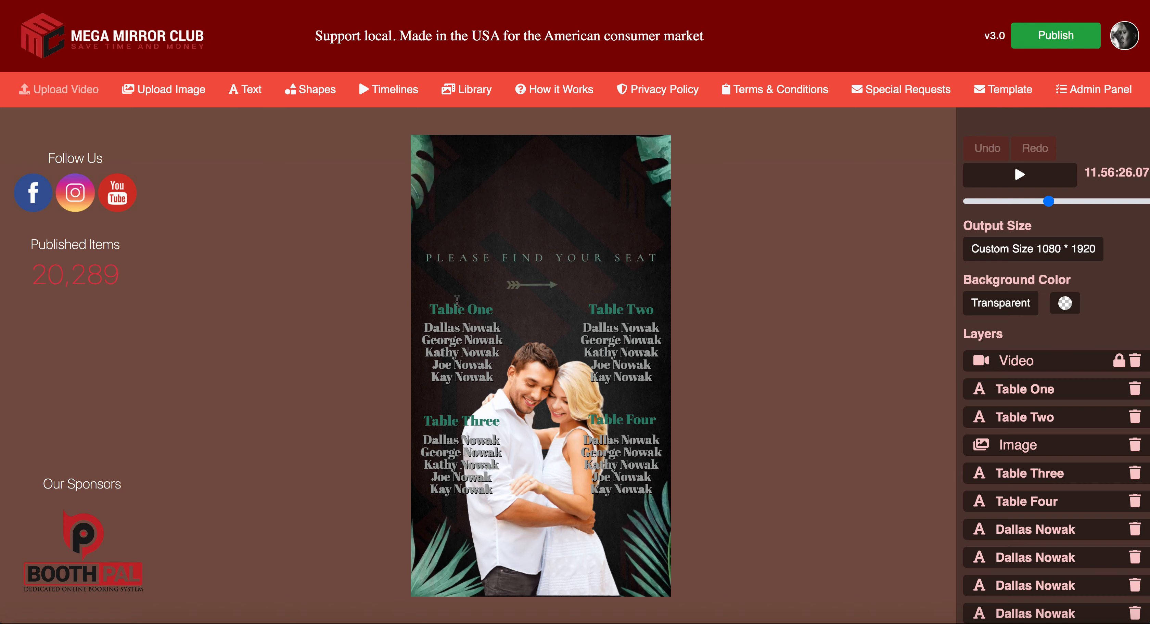
# Step: Duplicate the Table One heading and move the copy to the top of the canvas
pyautogui.click(471, 315)
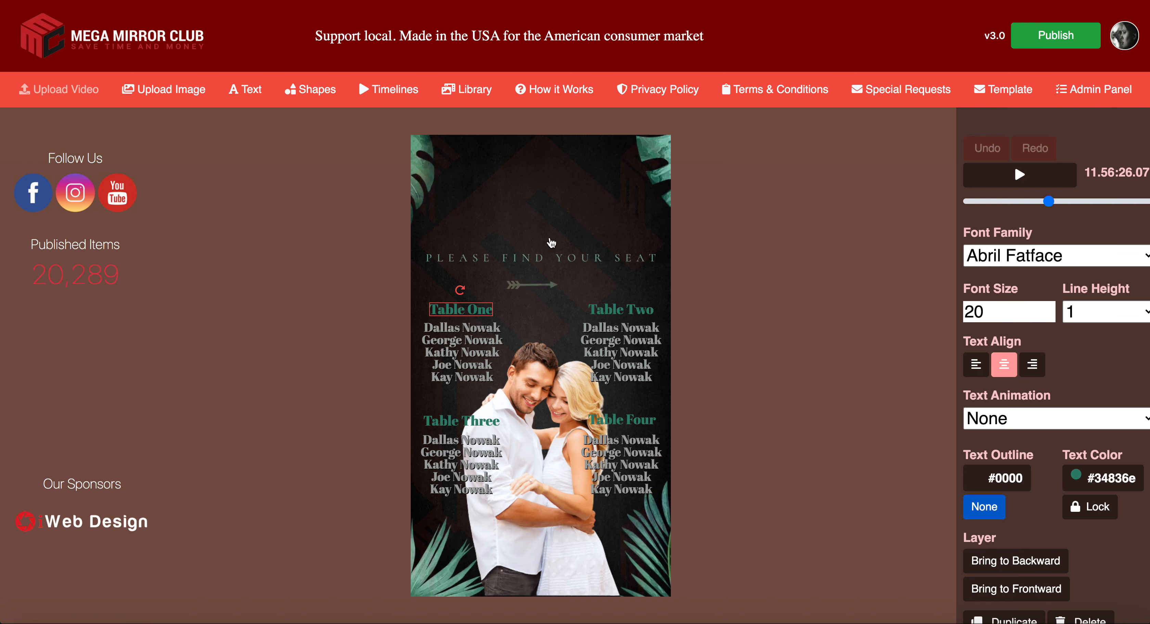
pyautogui.scroll(-1, 1109, 555)
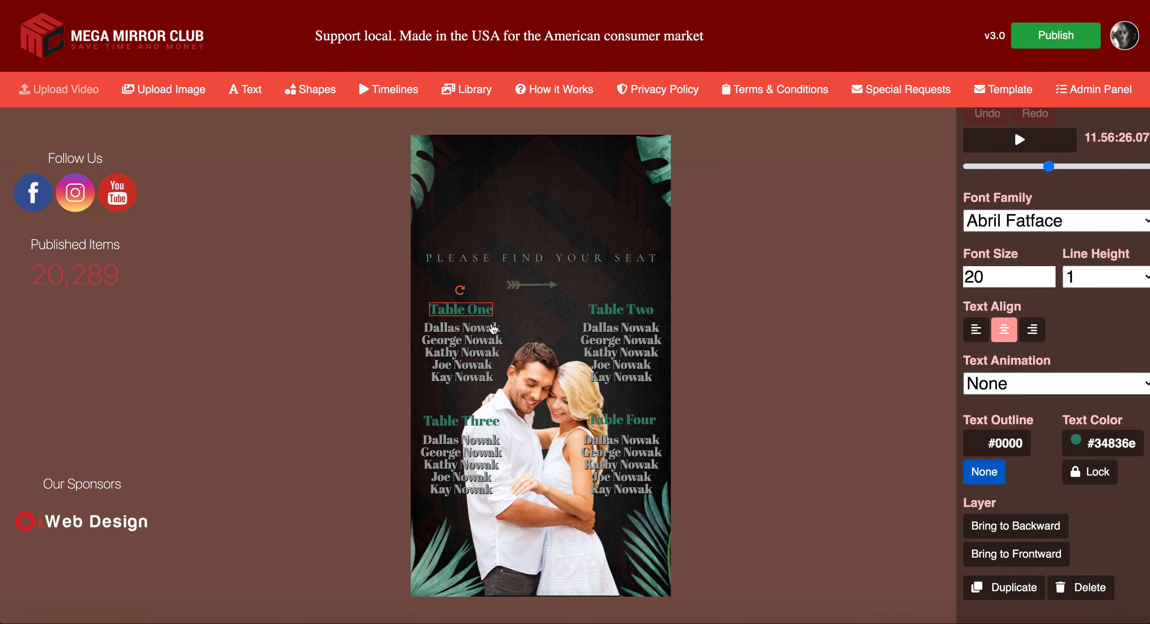
pyautogui.click(1011, 587)
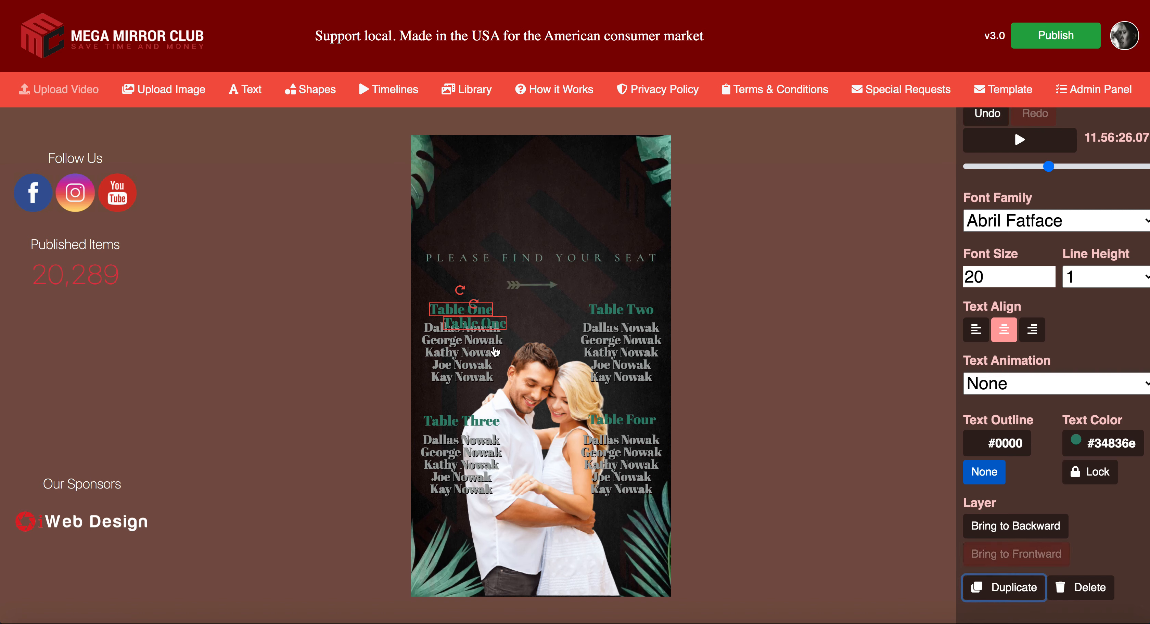
pyautogui.moveTo(493, 330); pyautogui.dragTo(544, 191)
# Step: Retype the copy as the first name of the couple and set font size 50
pyautogui.doubleClick(505, 185)
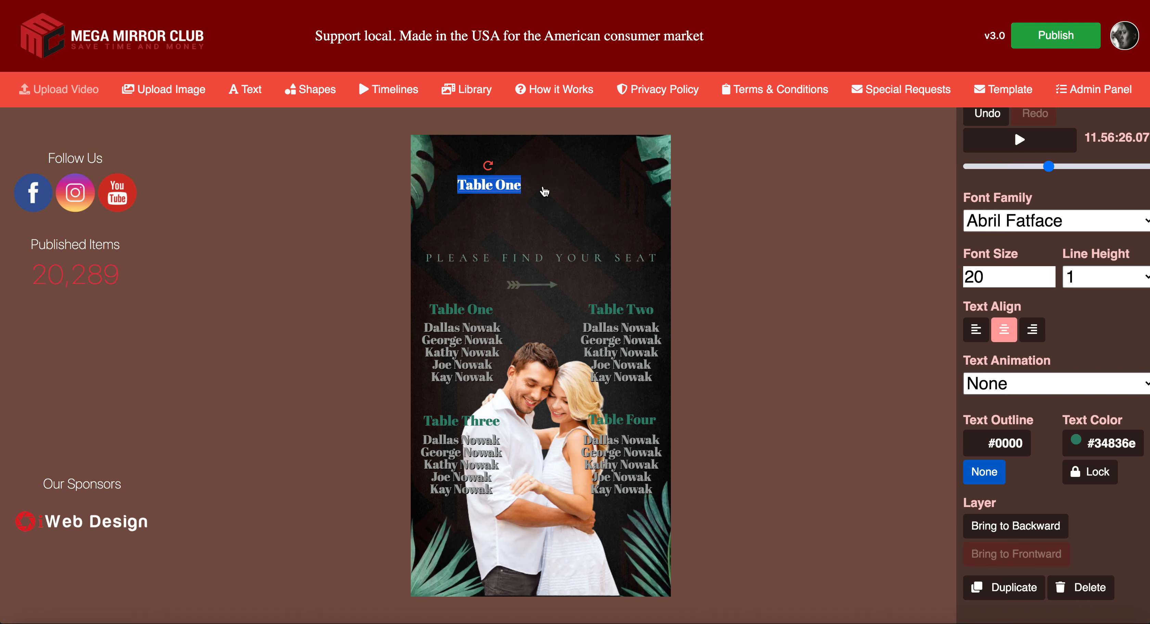
pyautogui.write('DALLS')
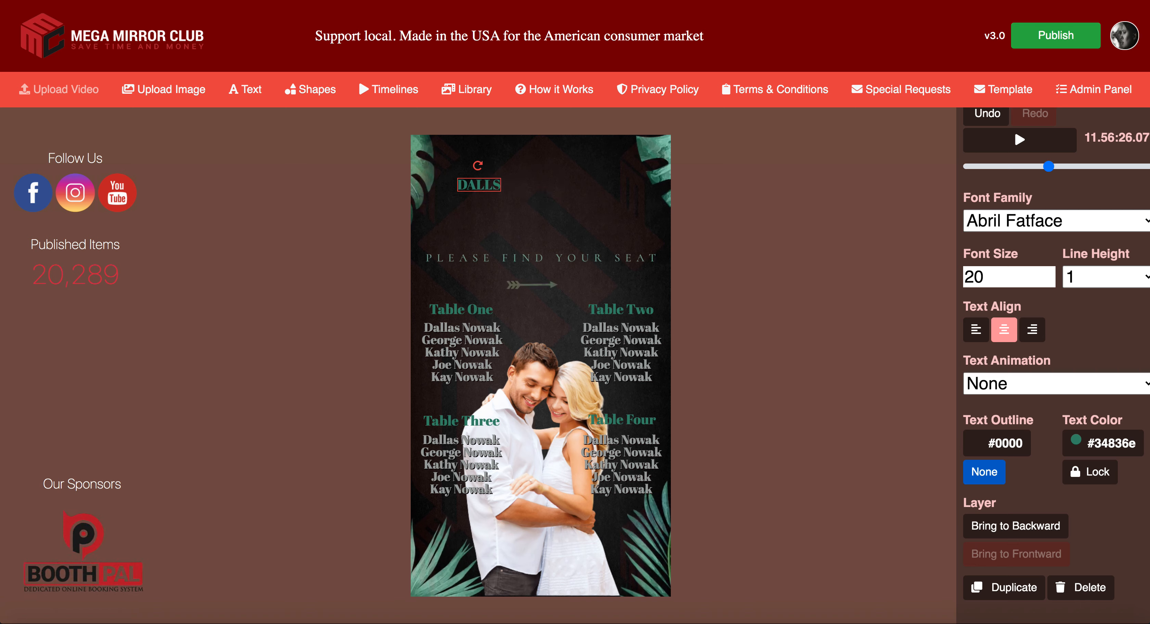
pyautogui.hotkey('ctrl', 'z')
pyautogui.press('BackSpace')
pyautogui.press('BackSpace')
pyautogui.press('BackSpace')
pyautogui.write('Dalls')
pyautogui.press('BackSpace')
pyautogui.write('a')
pyautogui.moveTo(992, 278); pyautogui.dragTo(941, 283)
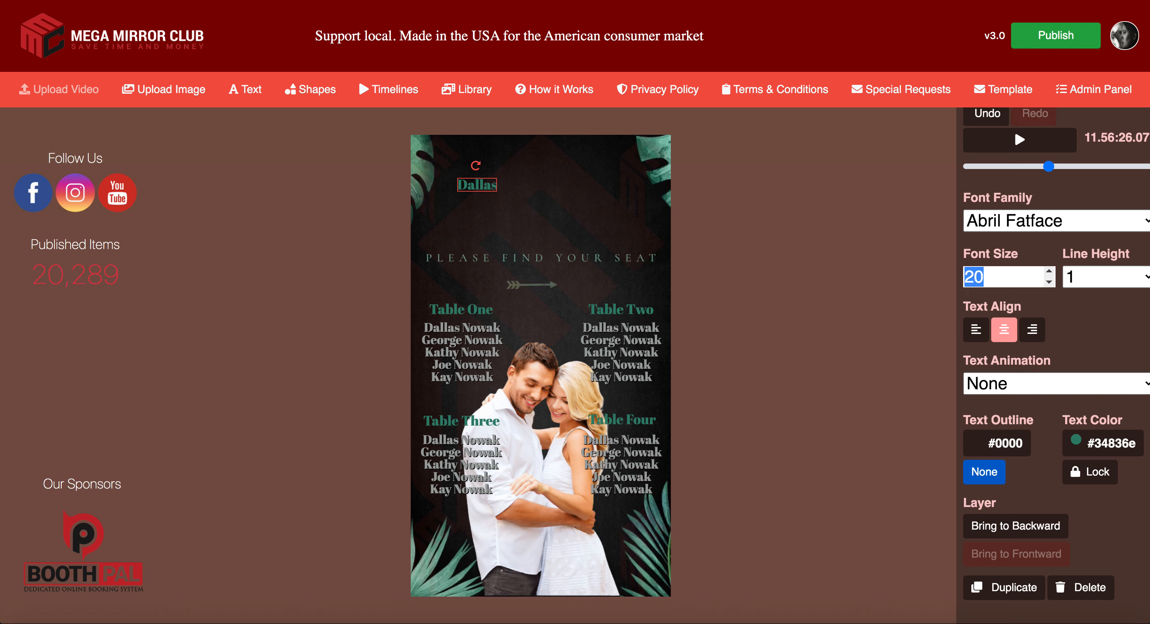
pyautogui.write('50')
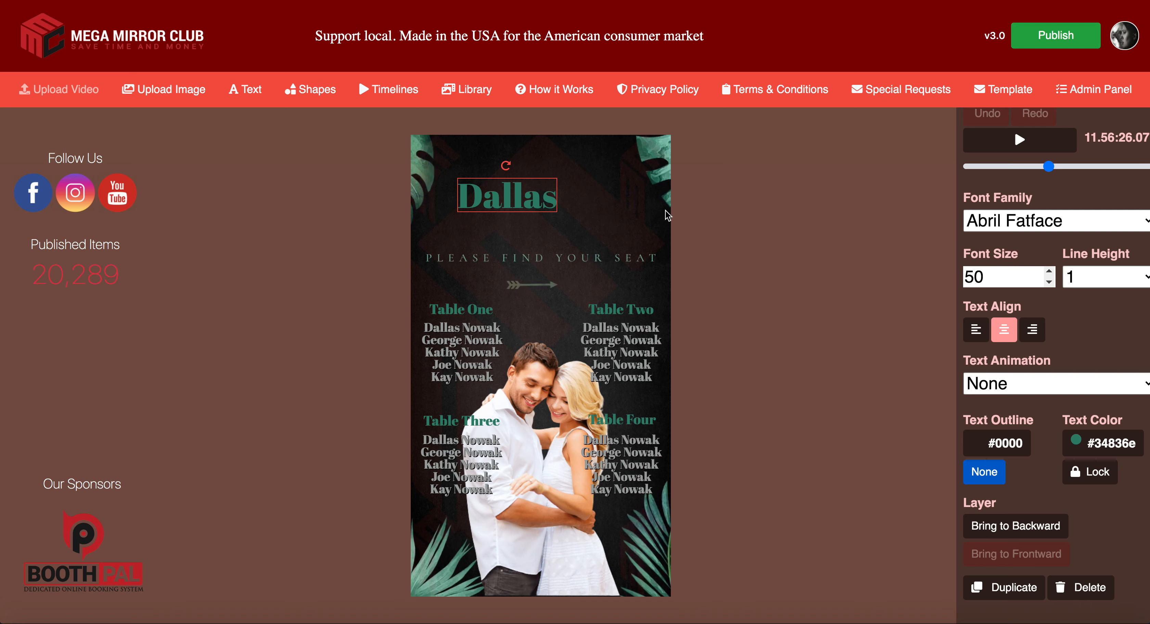
# Step: Move the name title up-left and give it a Fade animation instead of Wipe
pyautogui.moveTo(531, 203); pyautogui.dragTo(521, 190)
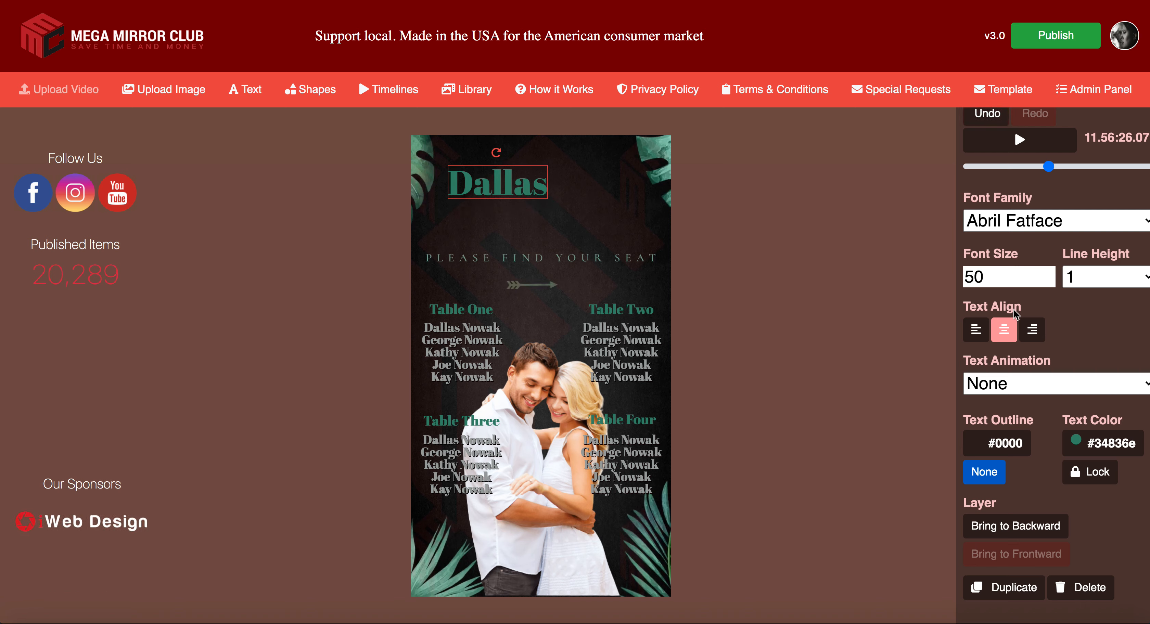
pyautogui.click(1033, 380)
pyautogui.click(1034, 382)
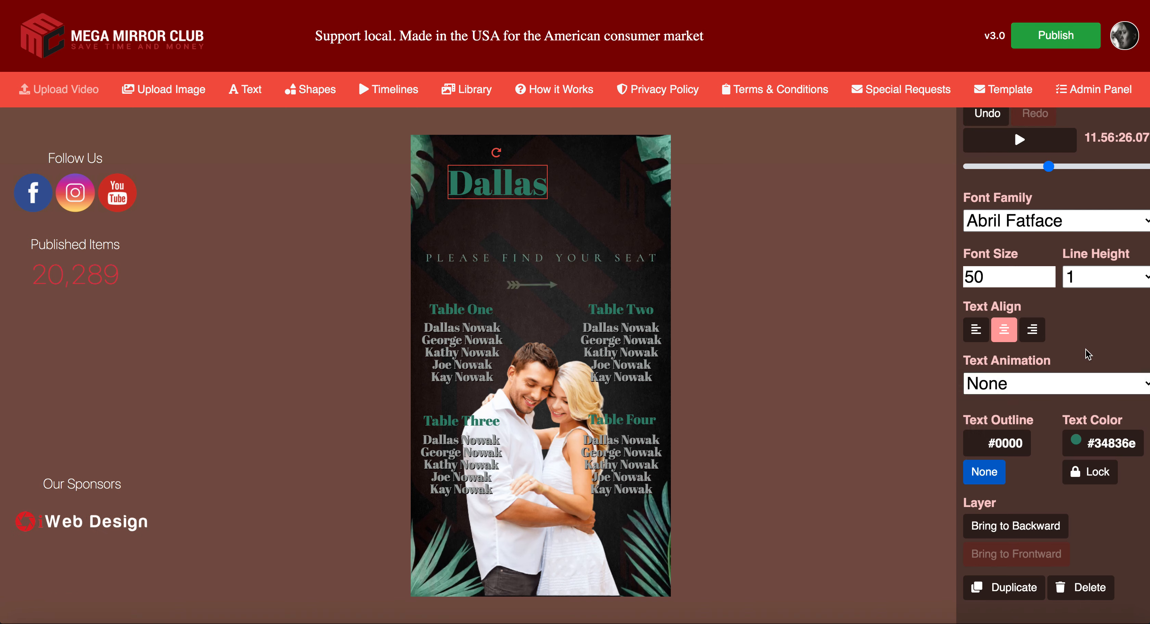
pyautogui.click(1053, 391)
pyautogui.click(1049, 431)
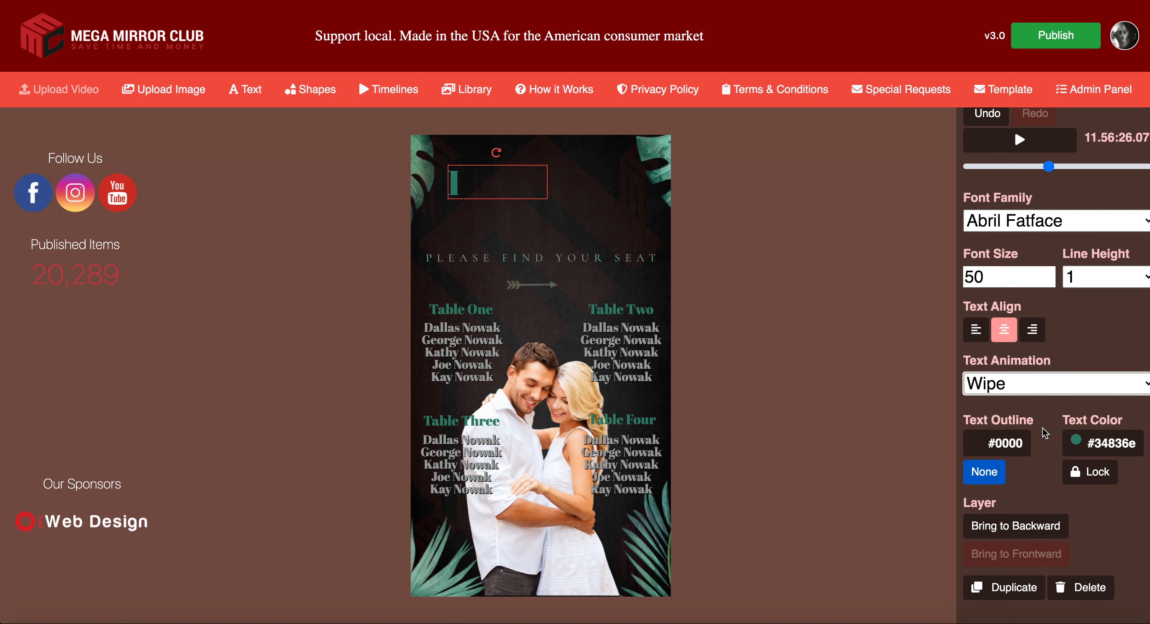
pyautogui.click(1050, 387)
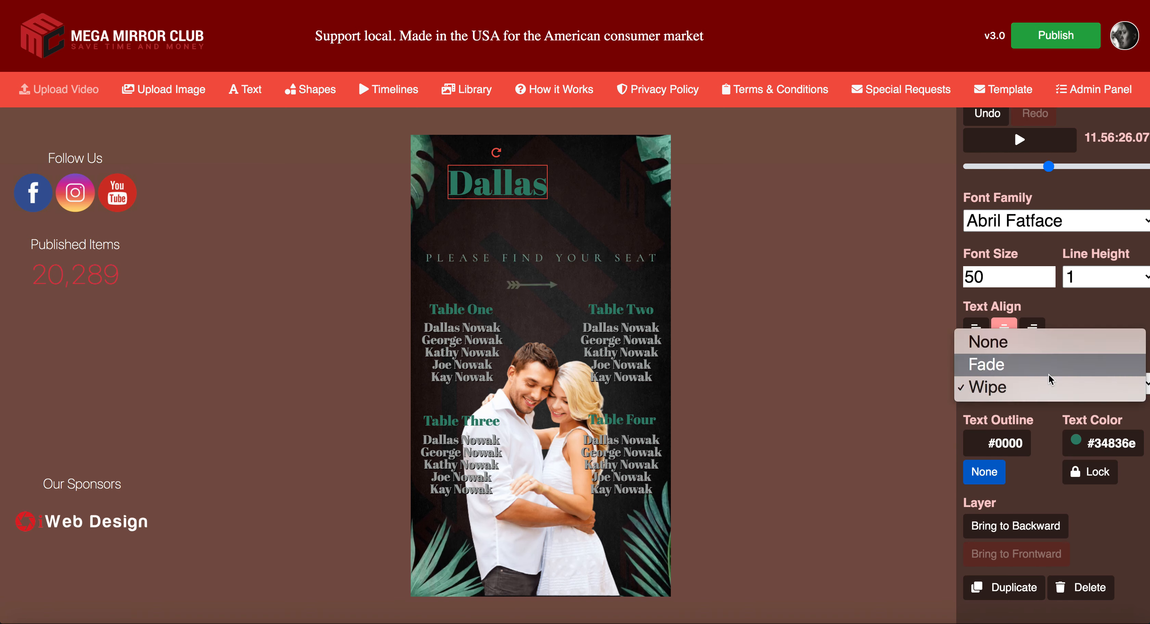
pyautogui.click(1048, 375)
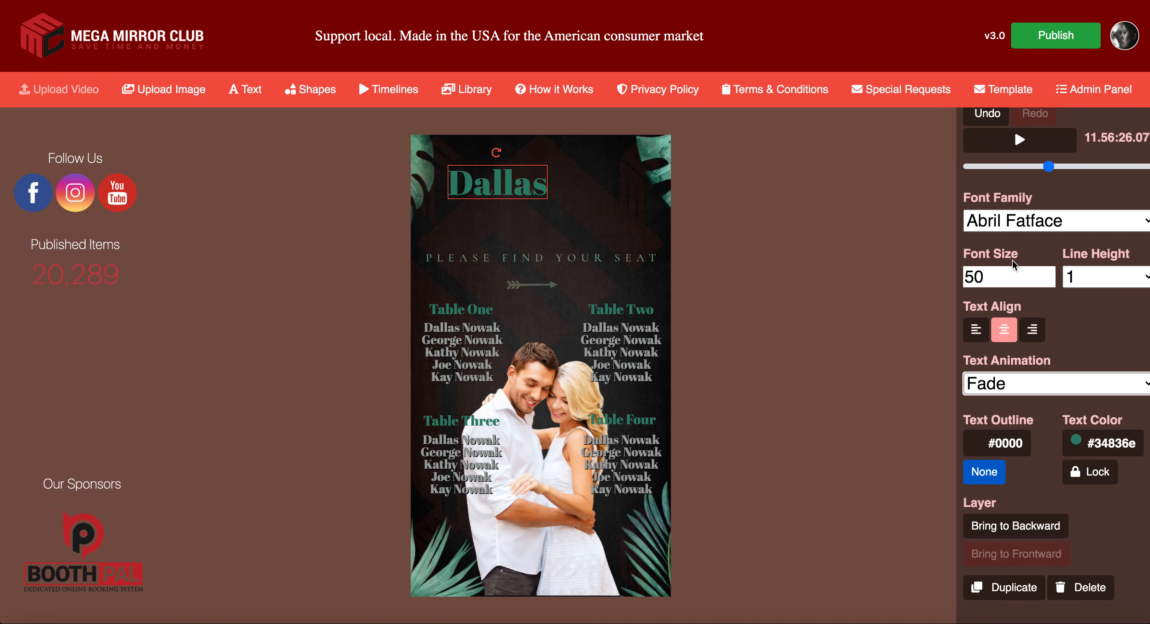
# Step: Try Arimo, Anton and Amatic SC, then settle on the Allura font for the title
pyautogui.click(1029, 228)
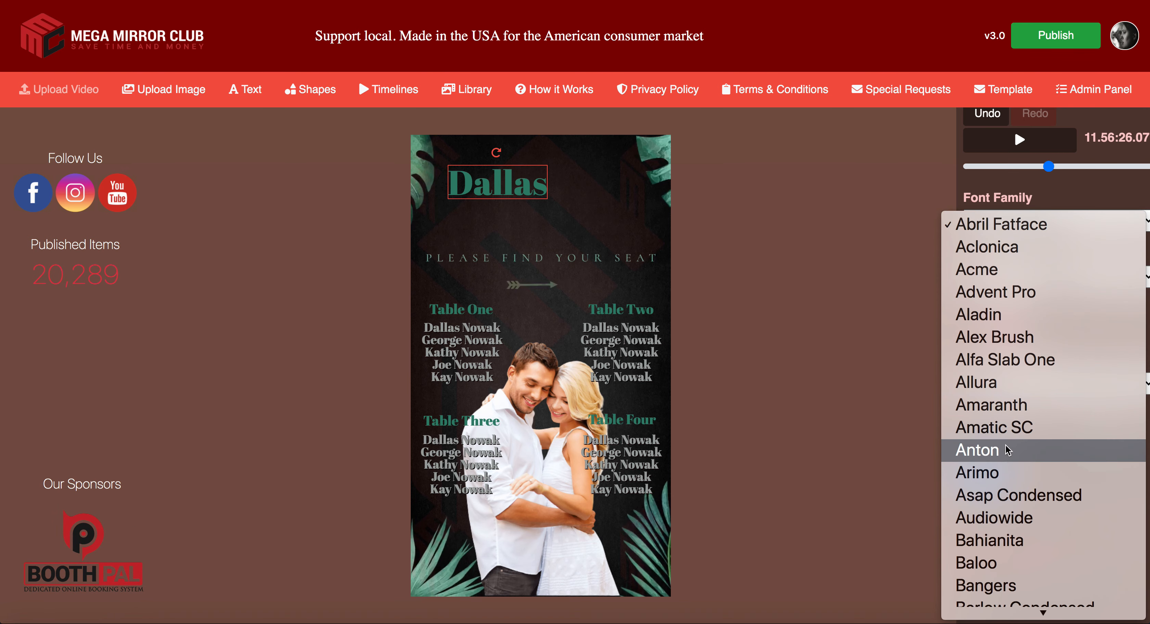
pyautogui.click(1006, 473)
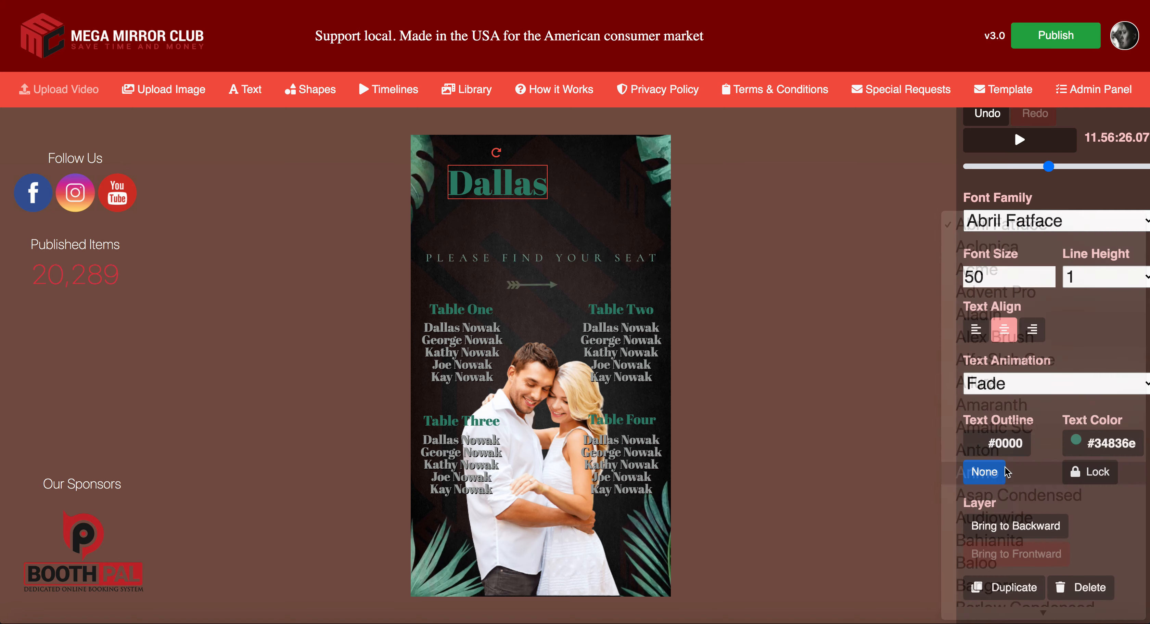
pyautogui.click(1024, 230)
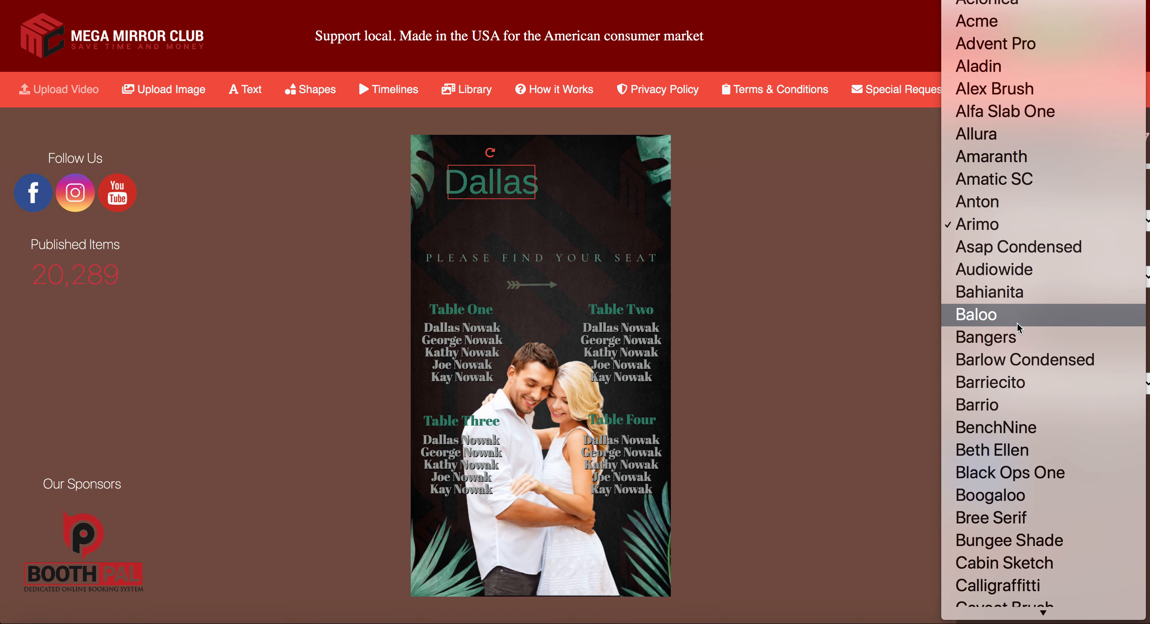
pyautogui.click(1004, 202)
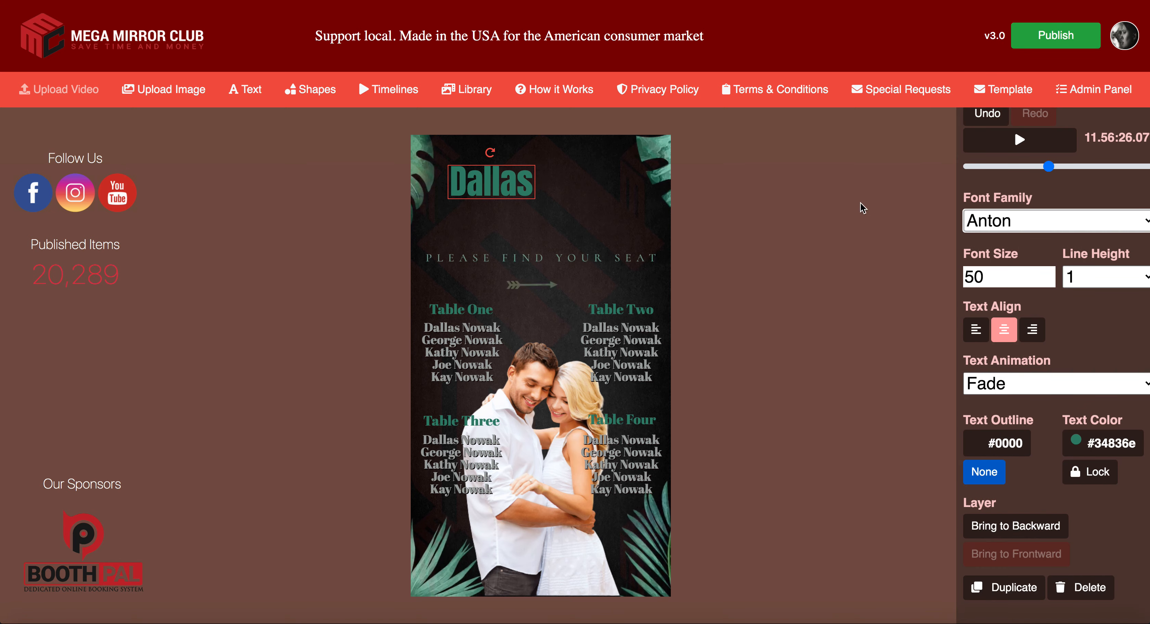
pyautogui.scroll(1, 1029, 226)
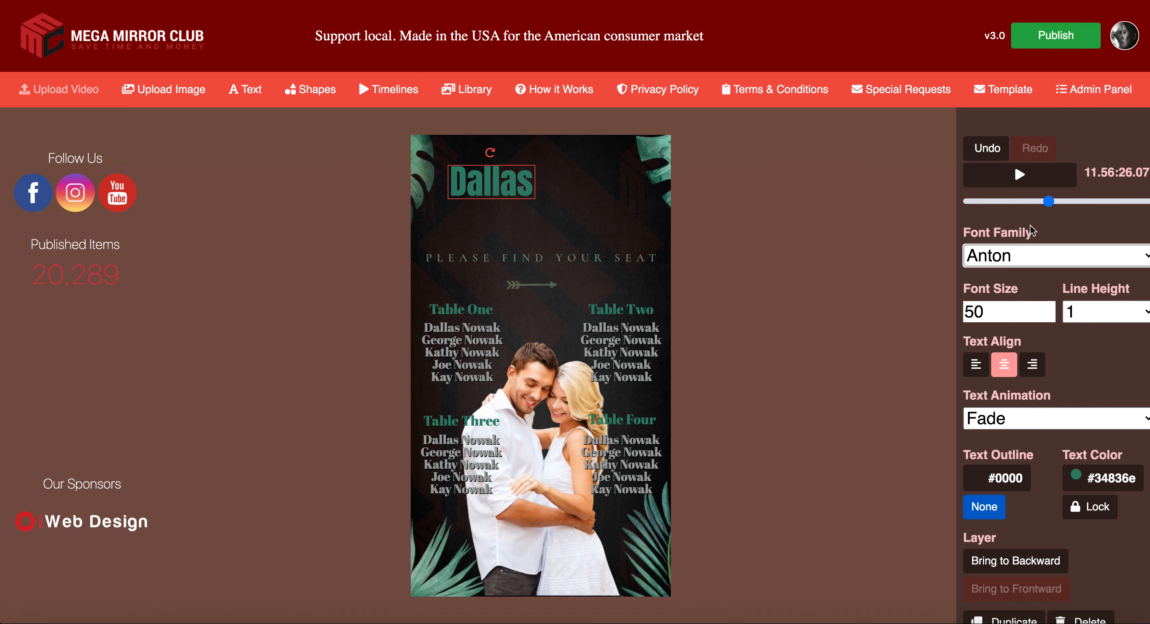
pyautogui.click(1035, 257)
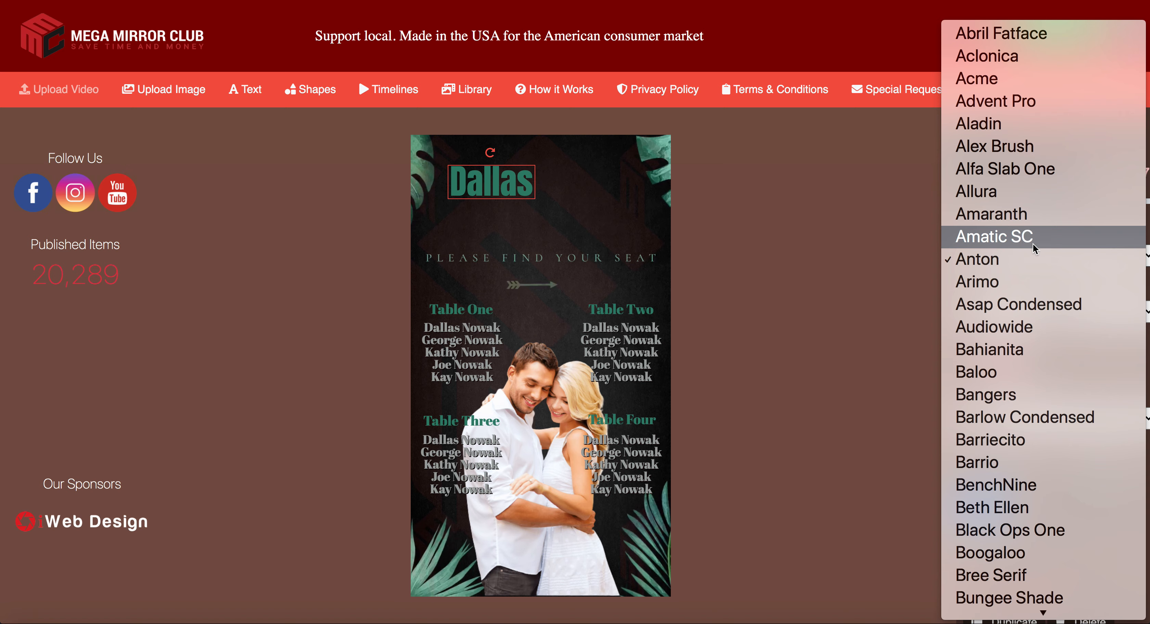
pyautogui.click(1033, 244)
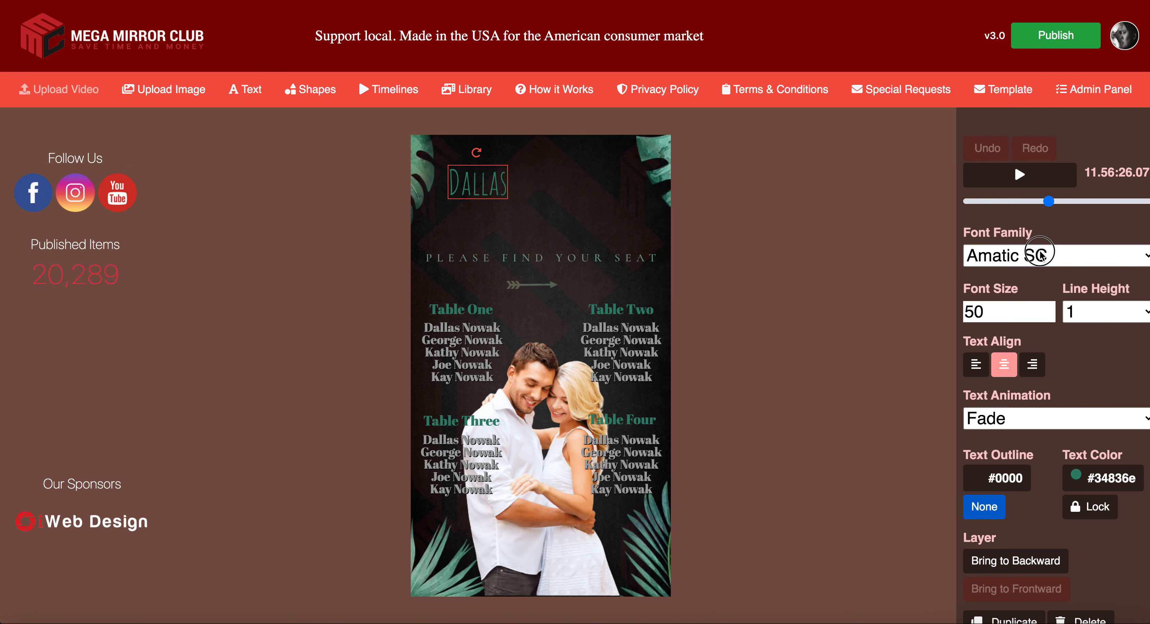
pyautogui.click(1039, 256)
pyautogui.click(1027, 211)
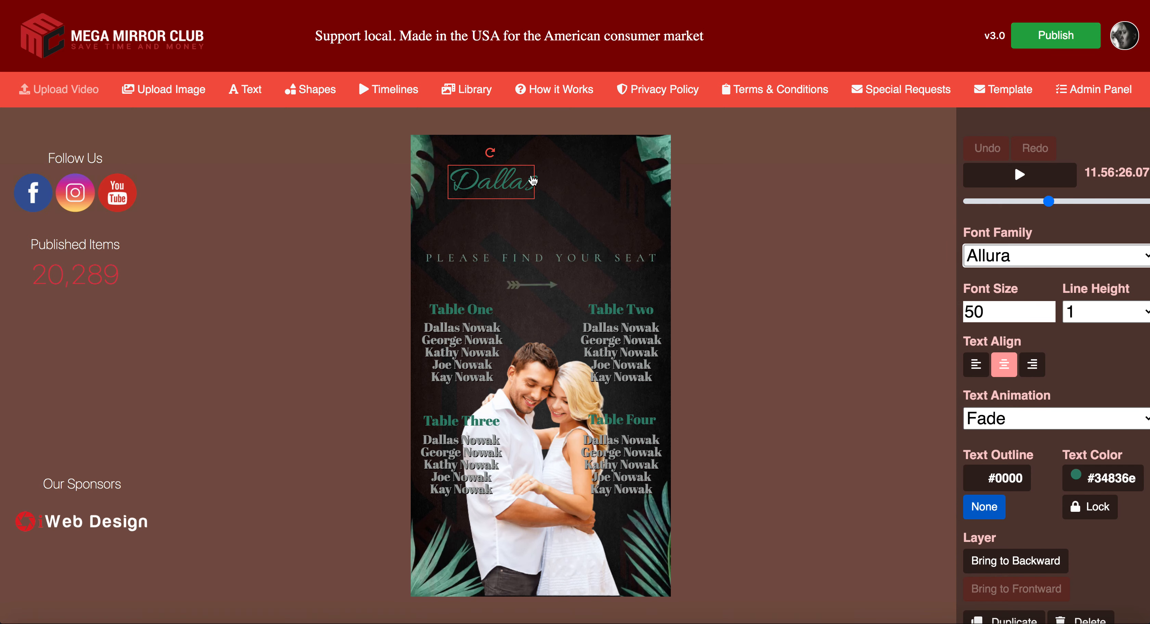
# Step: Enlarge the name title to font size 70 and reposition it near the top
pyautogui.doubleClick(964, 311)
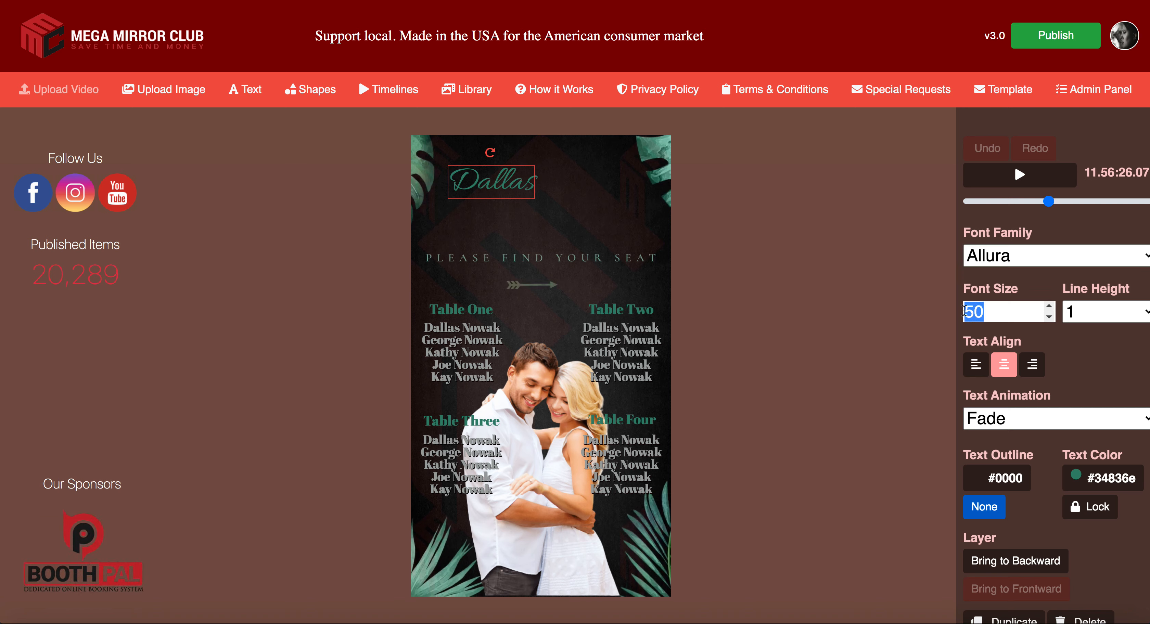
pyautogui.write('70')
pyautogui.moveTo(521, 192); pyautogui.dragTo(544, 170)
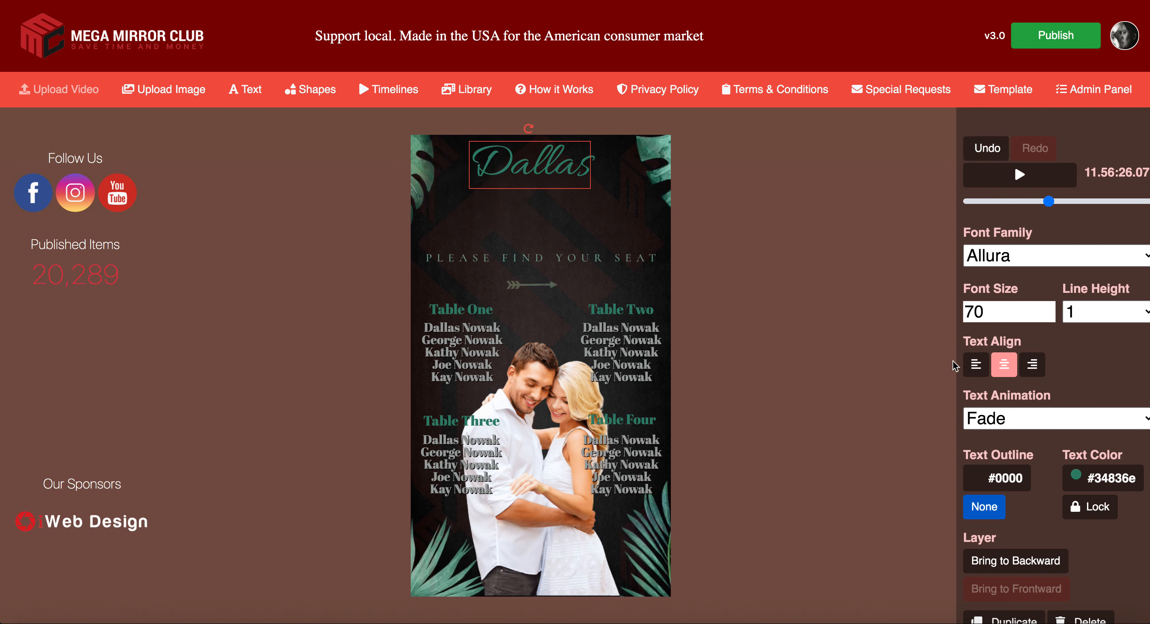
# Step: Duplicate the title, change the copy's text to '&', and place it below the name
pyautogui.scroll(-1, 1022, 580)
pyautogui.click(1016, 588)
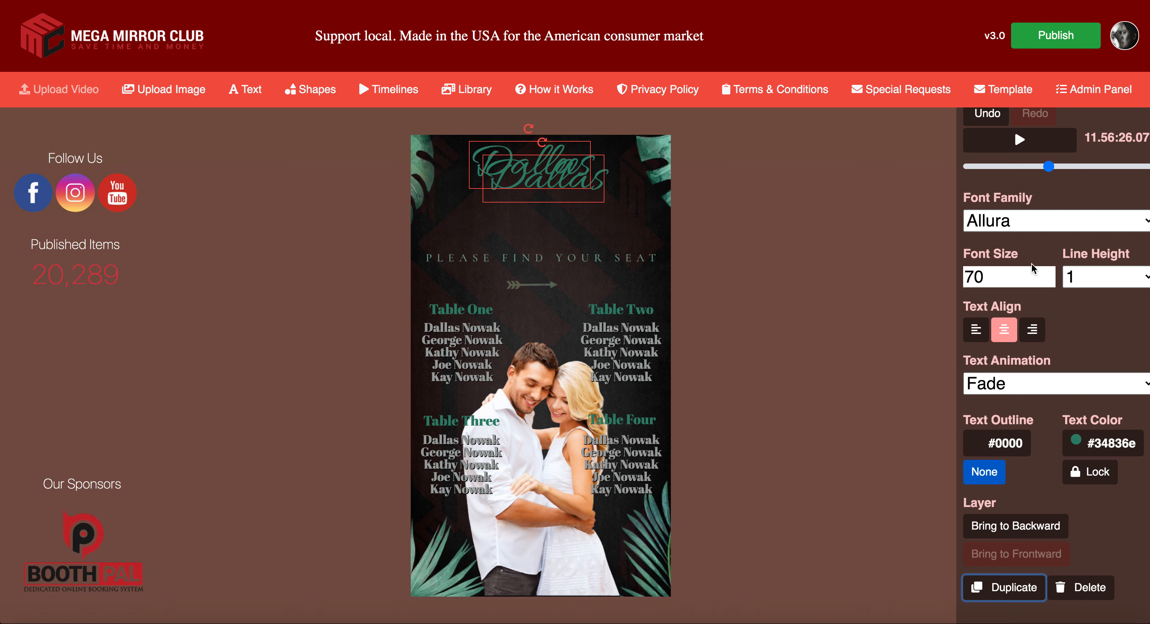
pyautogui.scroll(1, 1036, 332)
pyautogui.click(562, 188)
pyautogui.moveTo(561, 189); pyautogui.dragTo(560, 221)
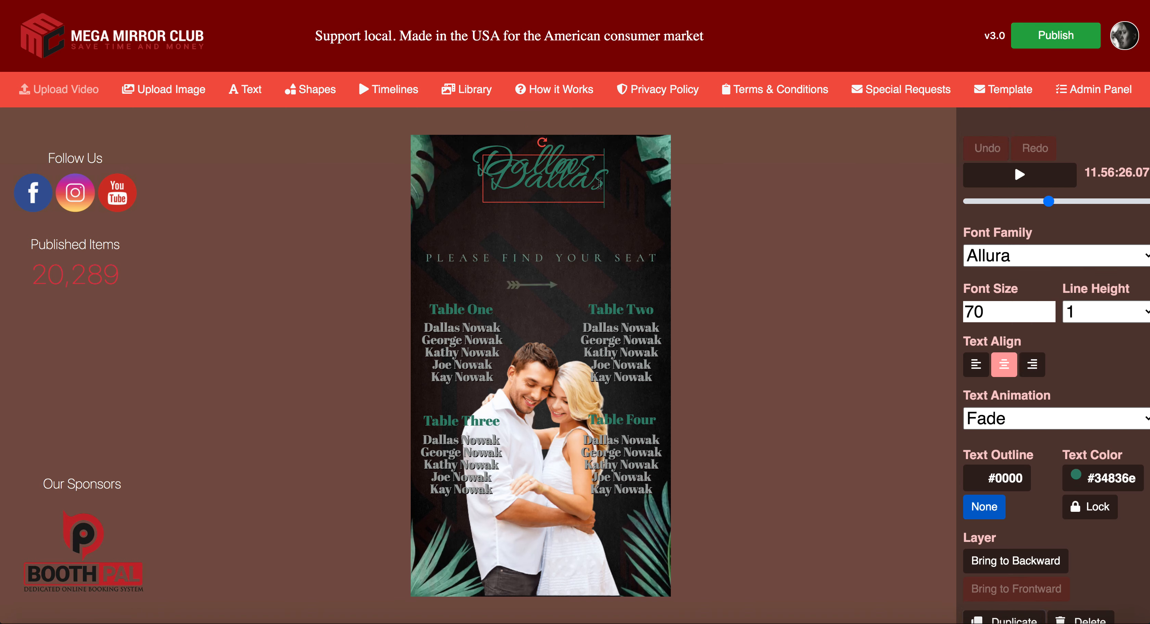
pyautogui.doubleClick(540, 182)
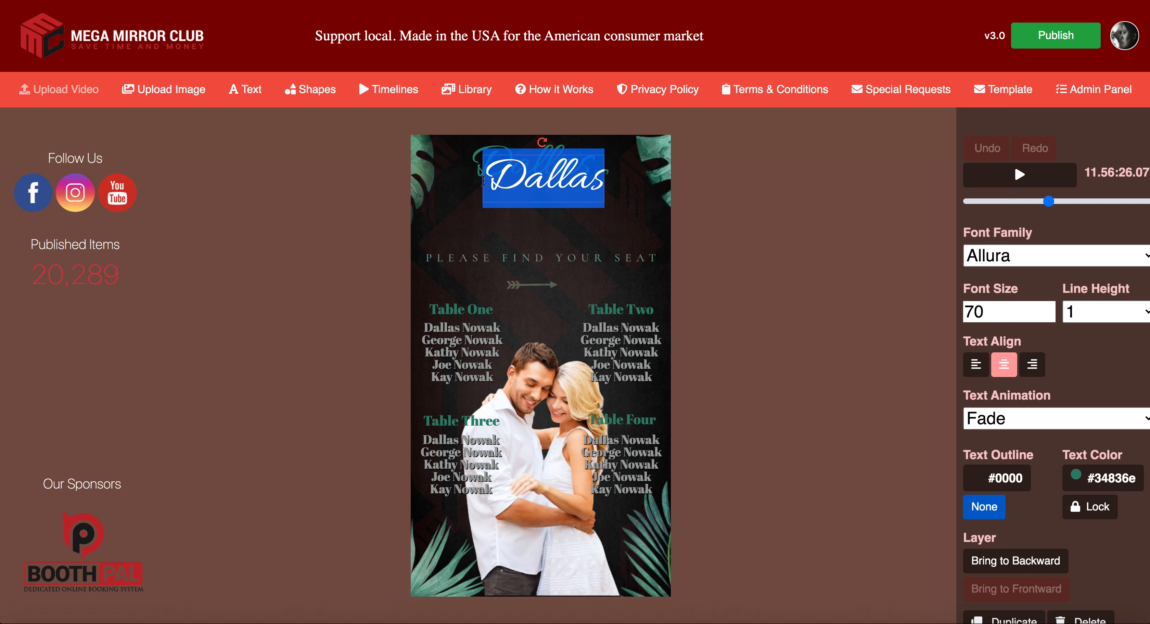
pyautogui.press('BackSpace')
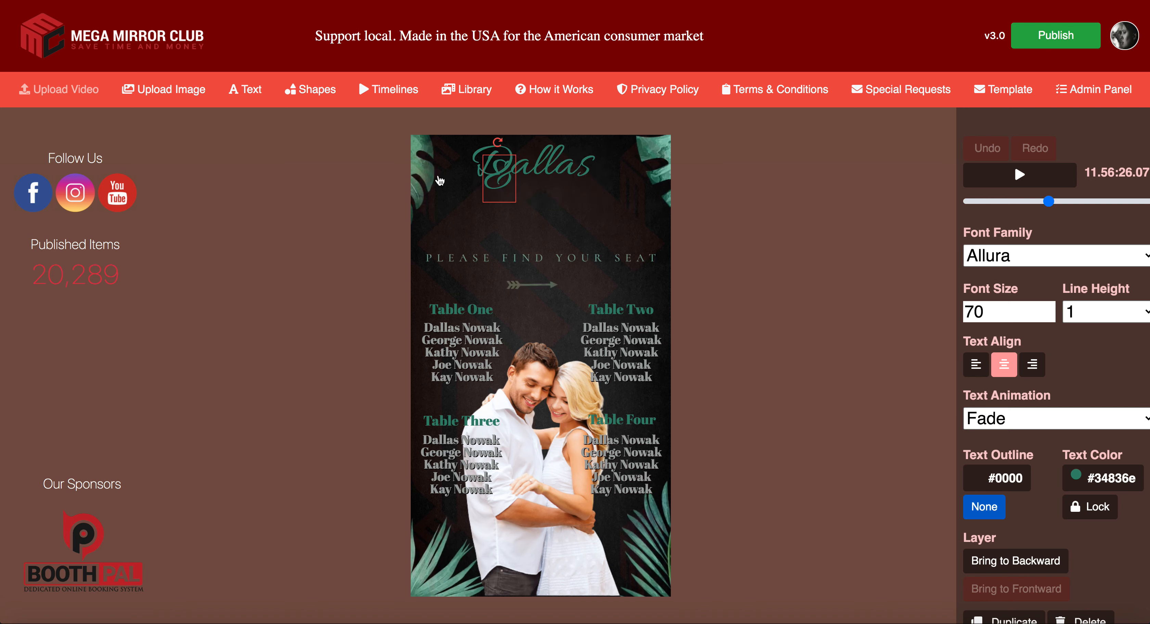
pyautogui.write('&')
pyautogui.click(537, 209)
pyautogui.moveTo(502, 190); pyautogui.dragTo(495, 222)
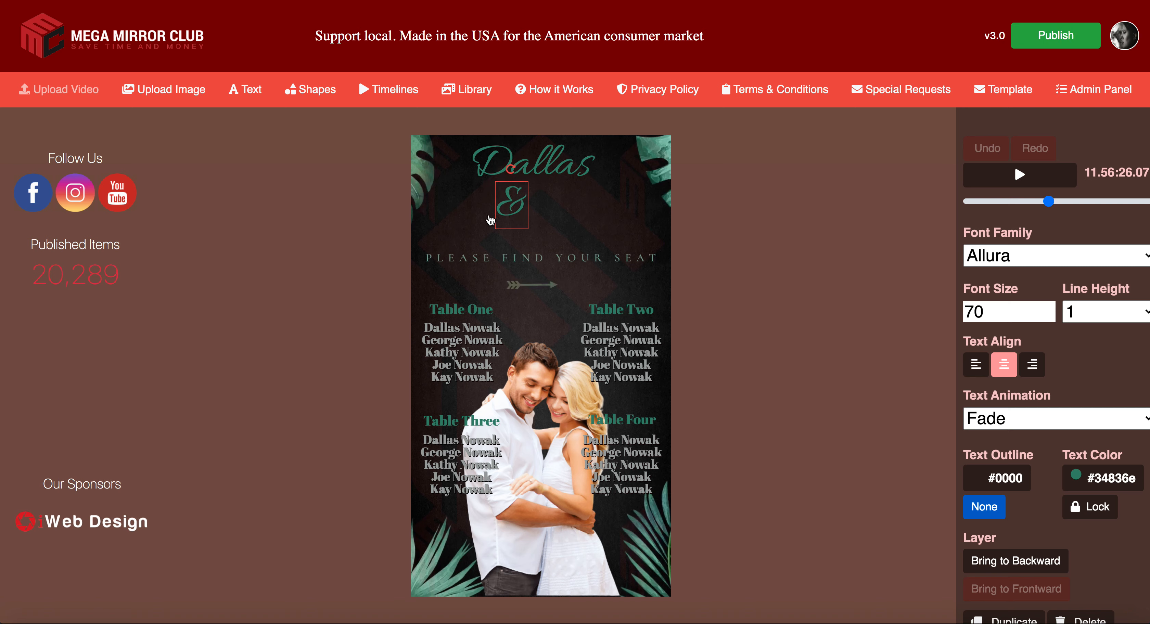
# Step: Set the ampersand to font size 95 and centre it beneath the shifted name title
pyautogui.moveTo(998, 315); pyautogui.dragTo(920, 311)
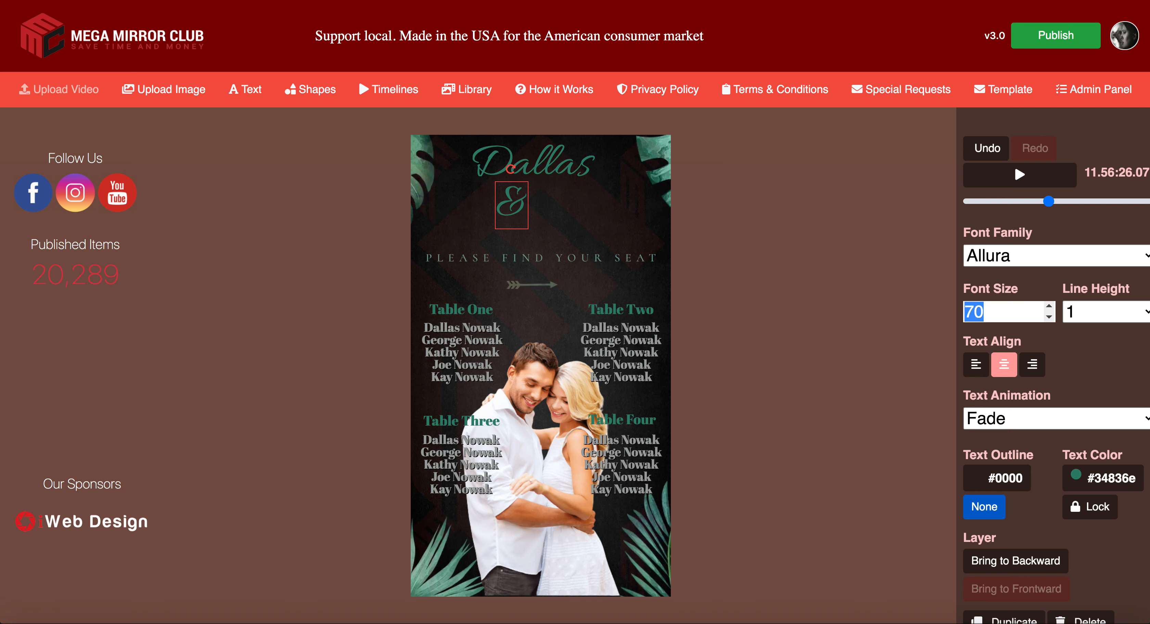
pyautogui.write('95')
pyautogui.moveTo(505, 173); pyautogui.dragTo(477, 177)
pyautogui.moveTo(512, 214); pyautogui.dragTo(548, 211)
pyautogui.moveTo(503, 172); pyautogui.dragTo(499, 173)
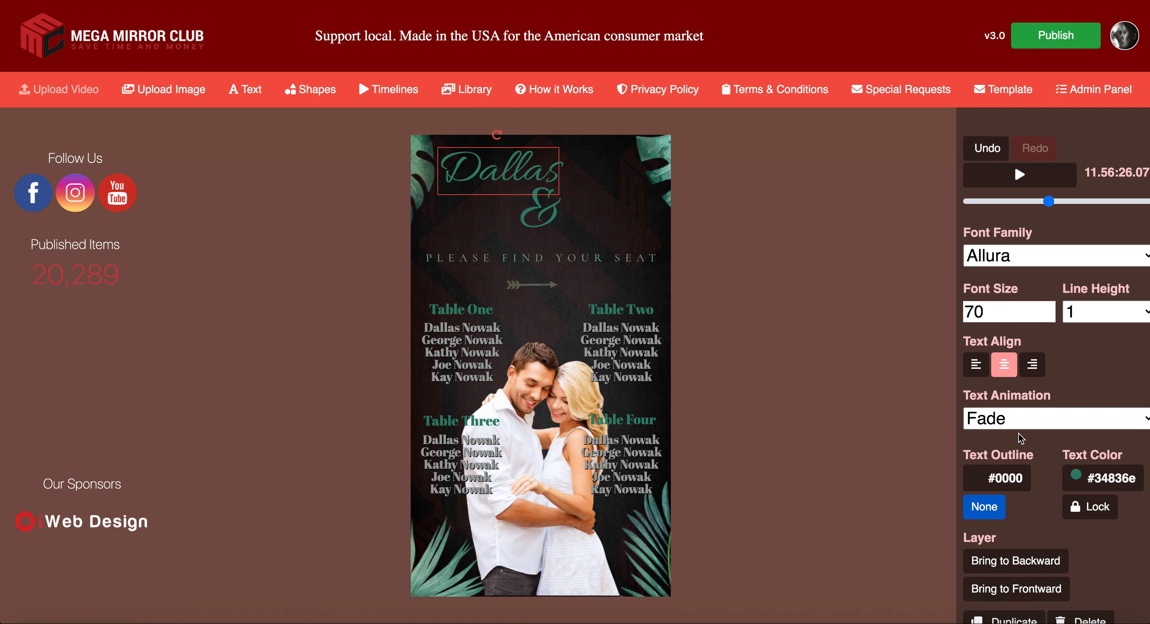
# Step: Give the name title a light grey #9f9a9a text outline
pyautogui.click(1010, 480)
pyautogui.moveTo(417, 235)
pyautogui.mouseDown()
pyautogui.moveTo(560, 268)
pyautogui.moveTo(431, 312)
pyautogui.moveTo(421, 292)
pyautogui.mouseUp()
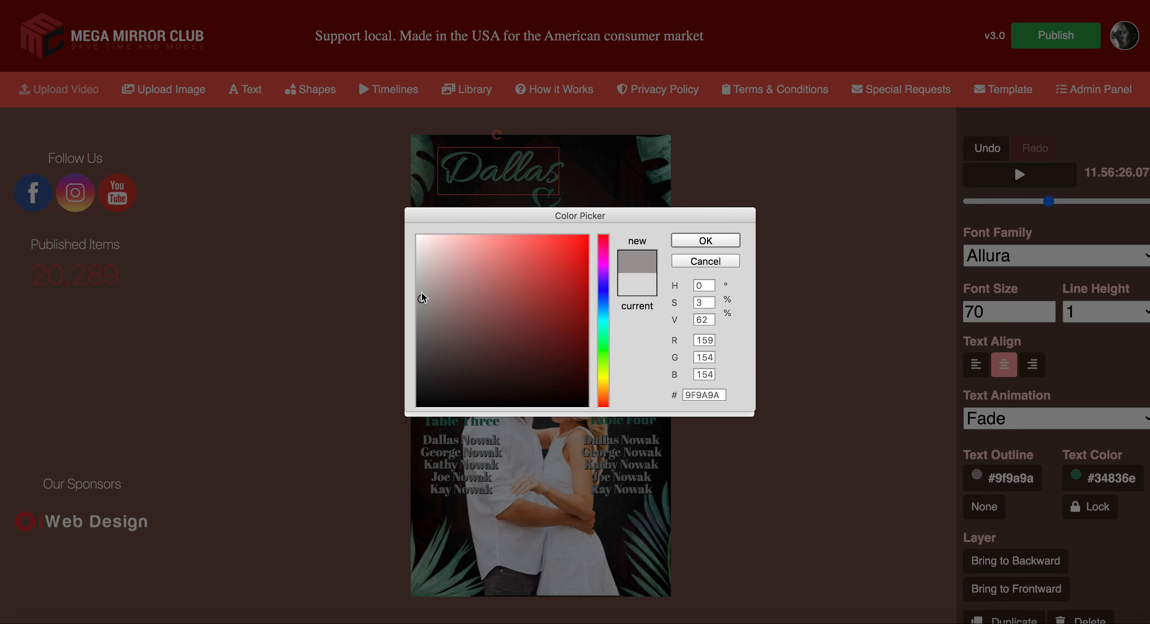
pyautogui.click(706, 241)
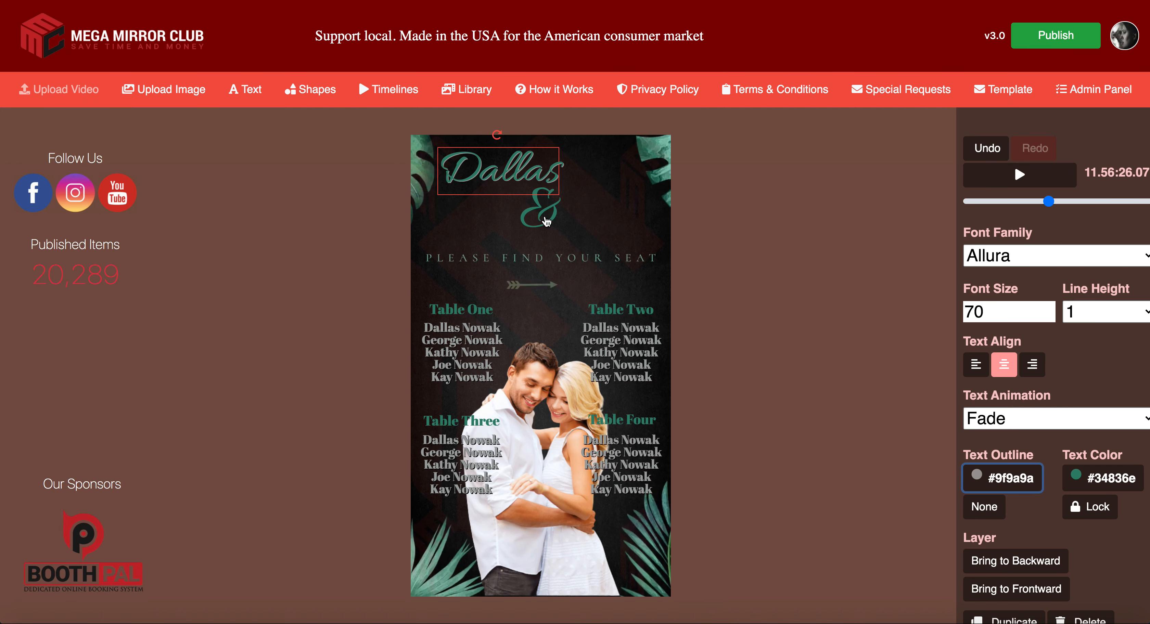
# Step: Give the ampersand a light grey #a39e9e text outline
pyautogui.click(540, 213)
pyautogui.click(988, 490)
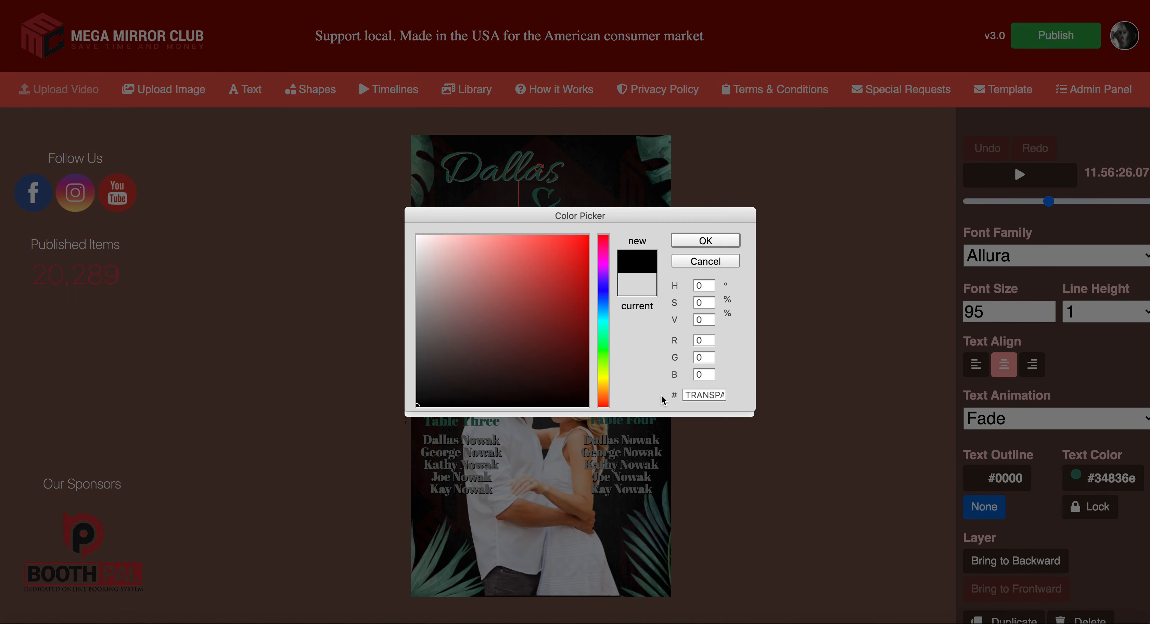
pyautogui.click(422, 296)
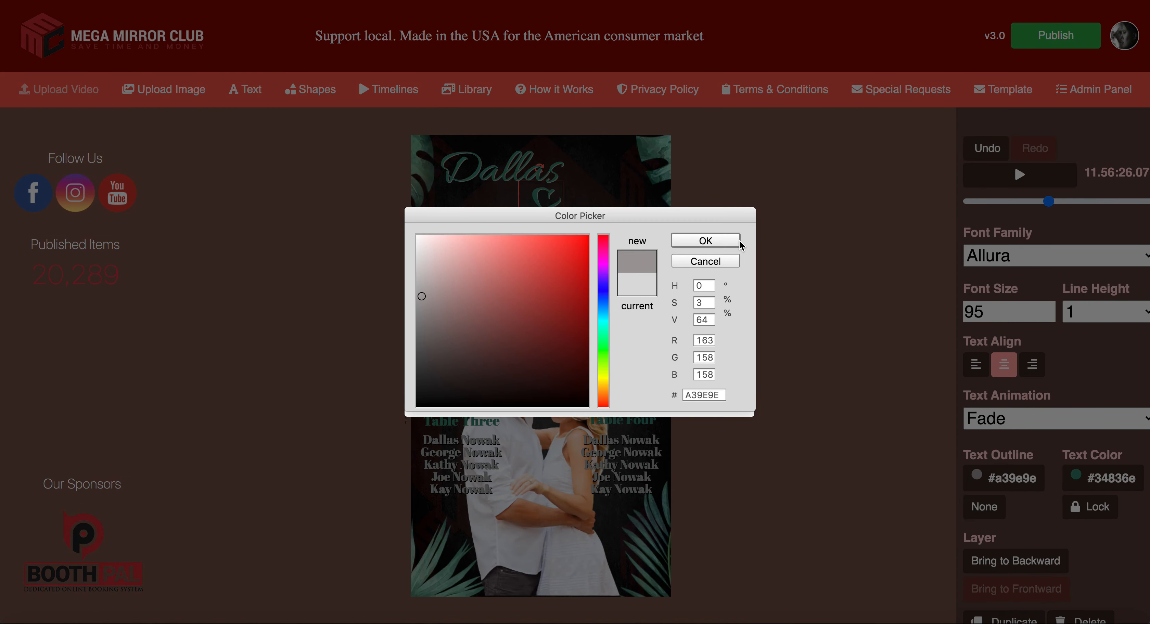
pyautogui.click(713, 245)
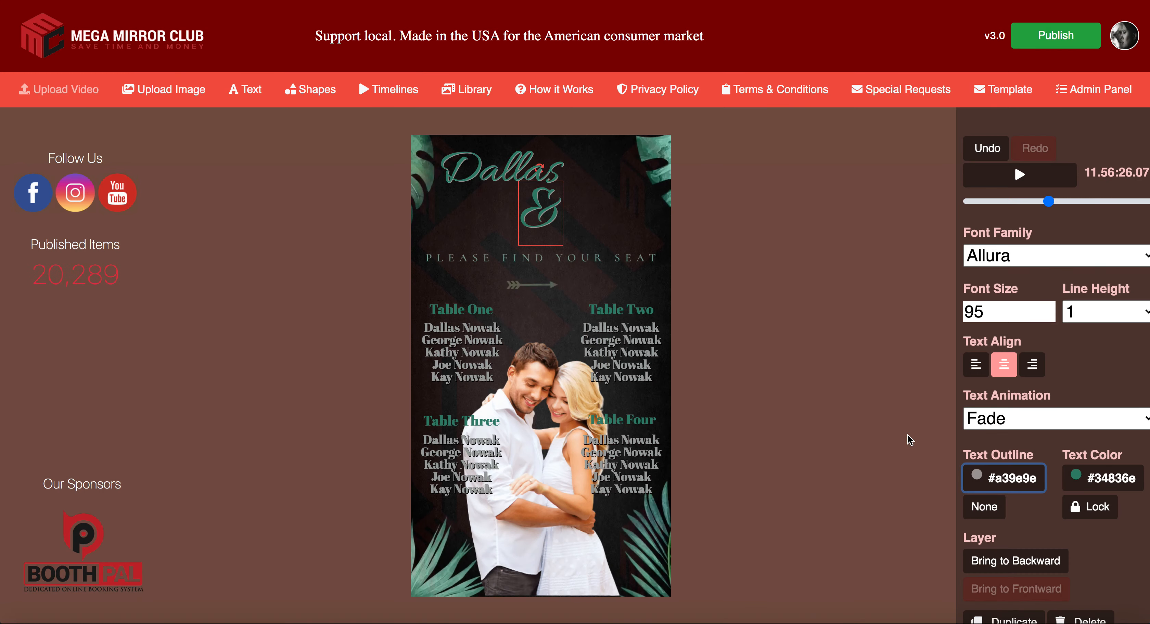
pyautogui.click(514, 168)
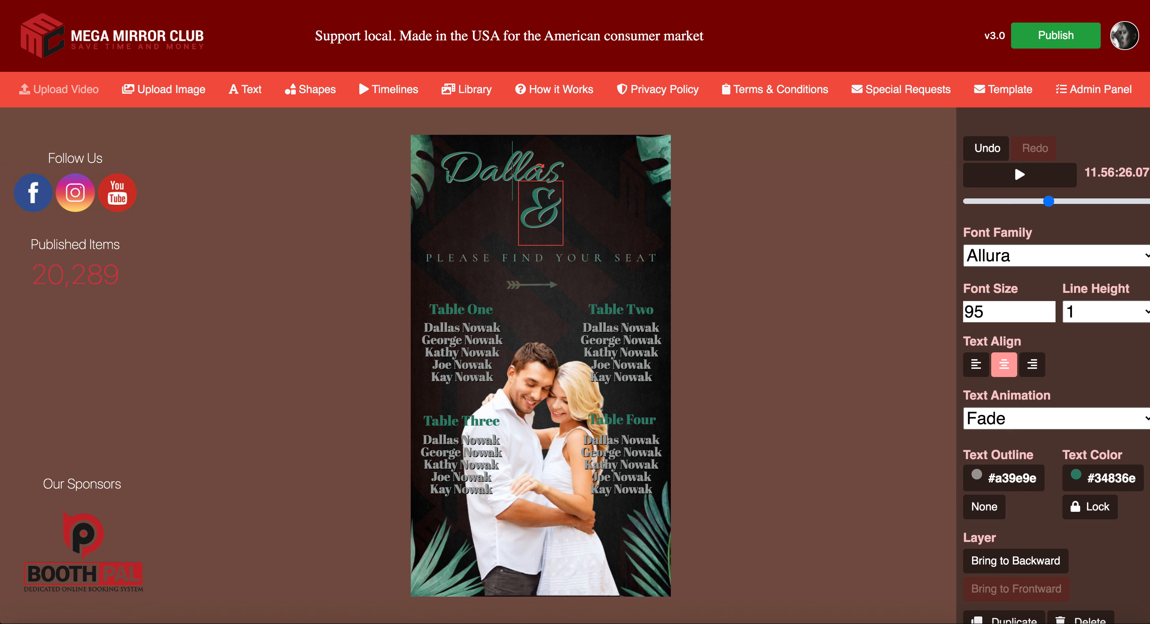
pyautogui.click(515, 178)
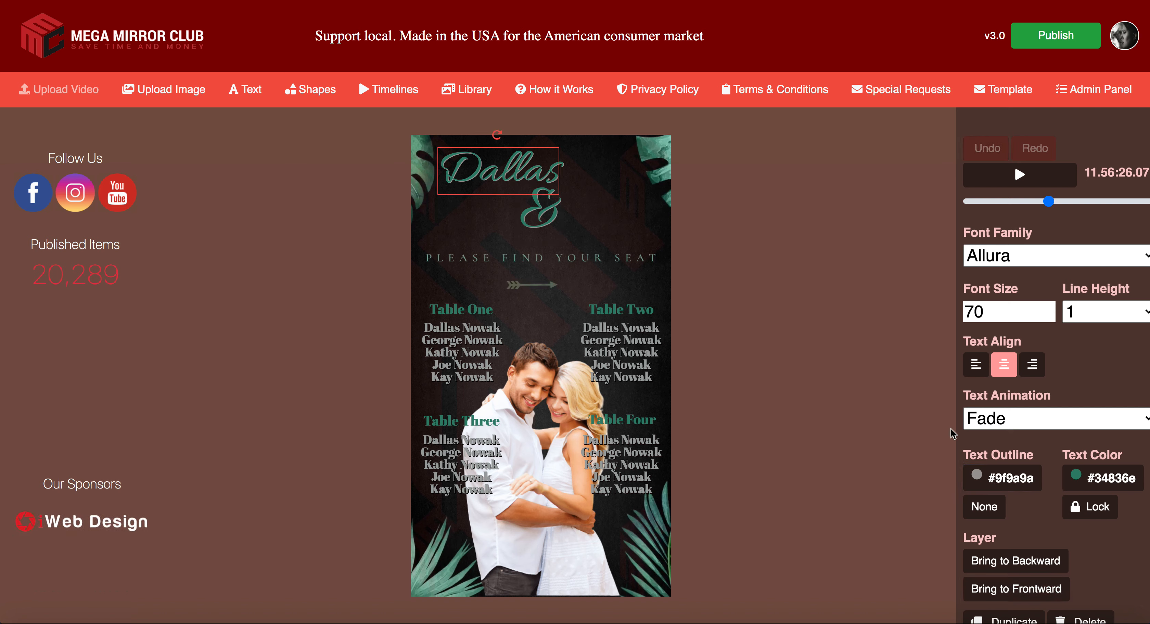
# Step: Duplicate the name title beside the ampersand and retype it as the partner's first name
pyautogui.click(1049, 561)
pyautogui.scroll(-1, 1063, 575)
pyautogui.scroll(-1, 1064, 575)
pyautogui.click(1014, 587)
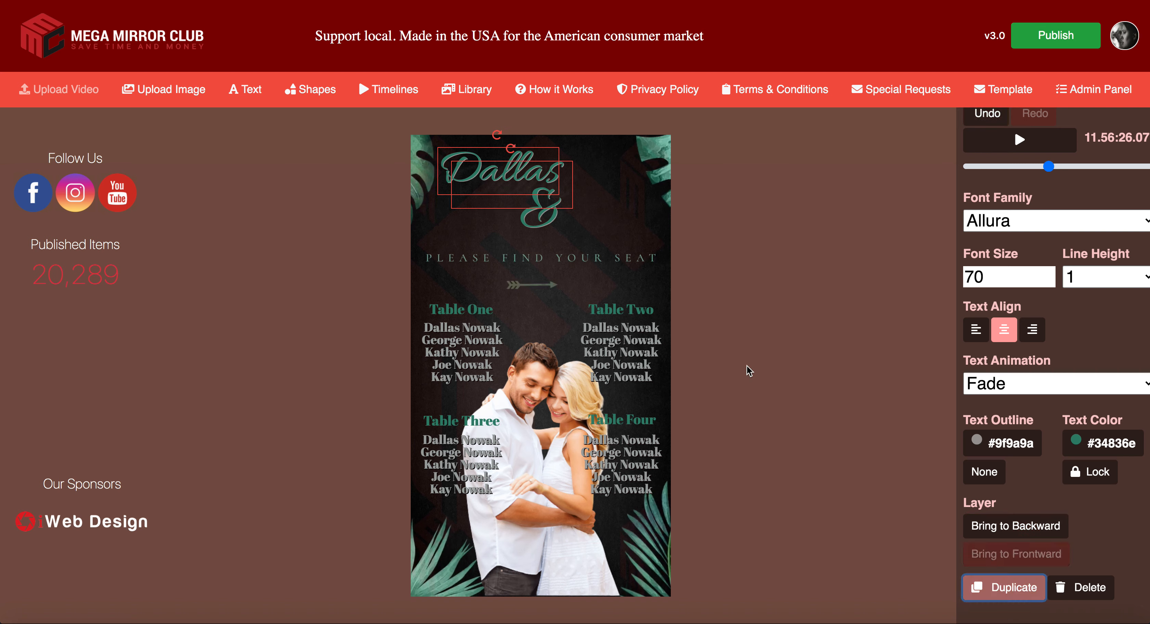
pyautogui.moveTo(570, 201); pyautogui.dragTo(634, 233)
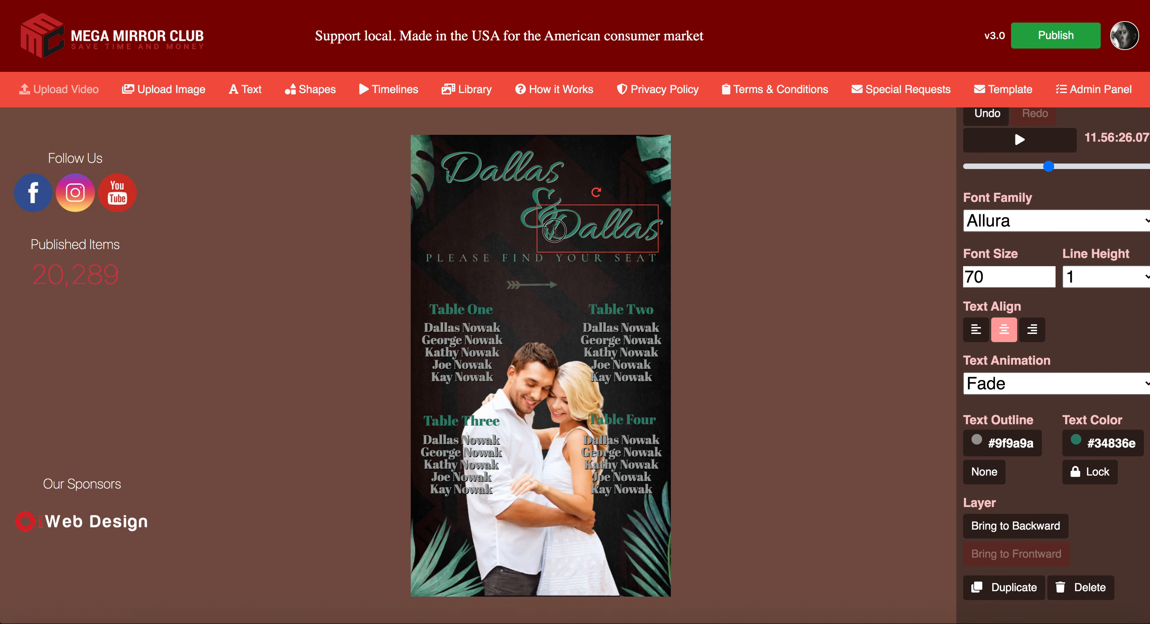
pyautogui.moveTo(554, 231); pyautogui.dragTo(657, 233)
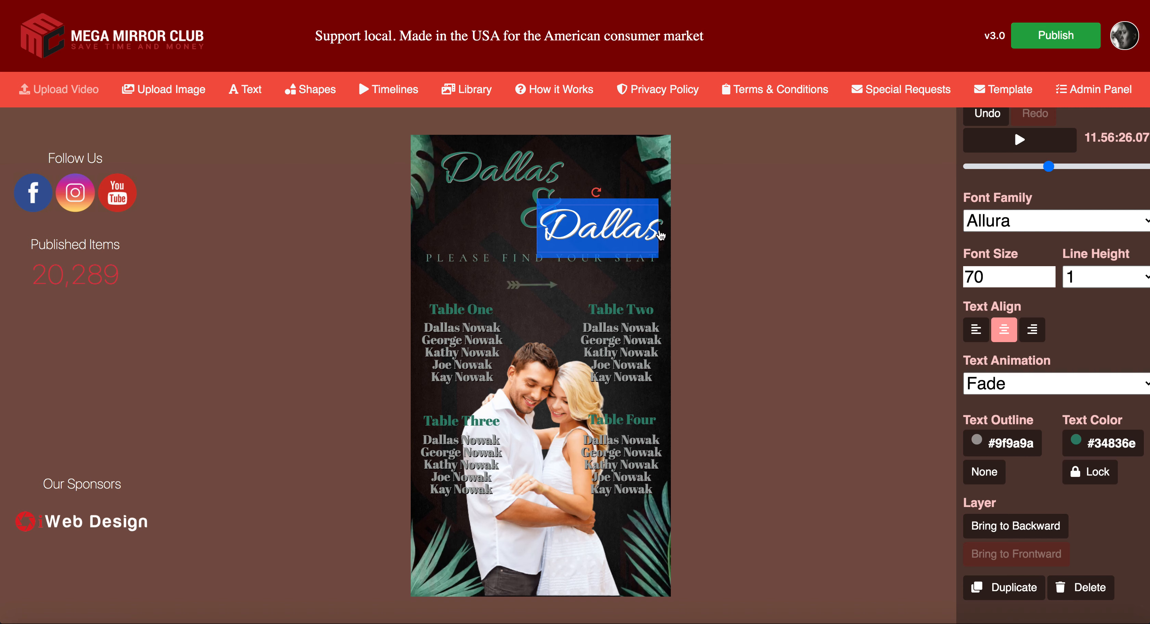
pyautogui.write('Justin')
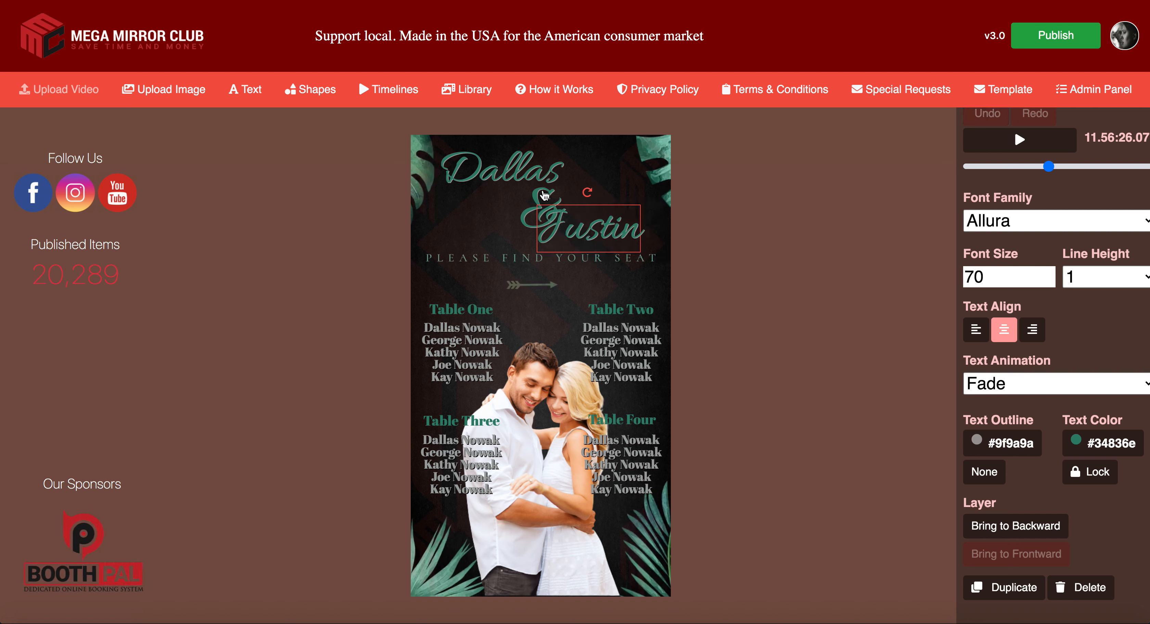
pyautogui.moveTo(594, 234); pyautogui.dragTo(633, 237)
pyautogui.click(622, 242)
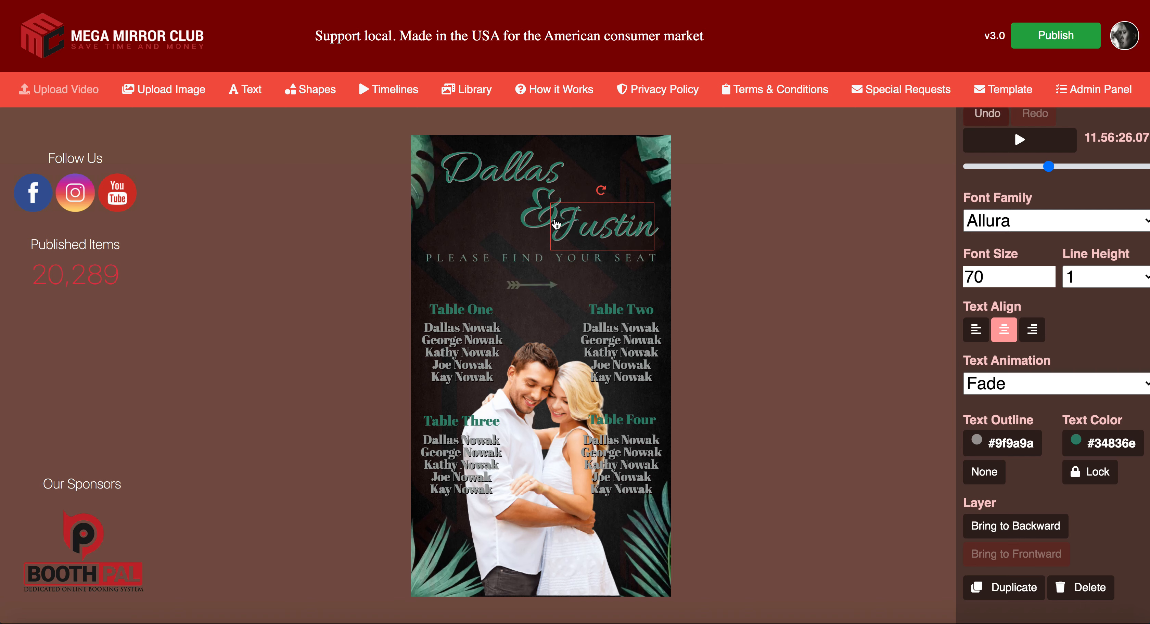
# Step: Arrange the ampersand and second name snugly beneath the first name
pyautogui.moveTo(532, 222); pyautogui.dragTo(507, 221)
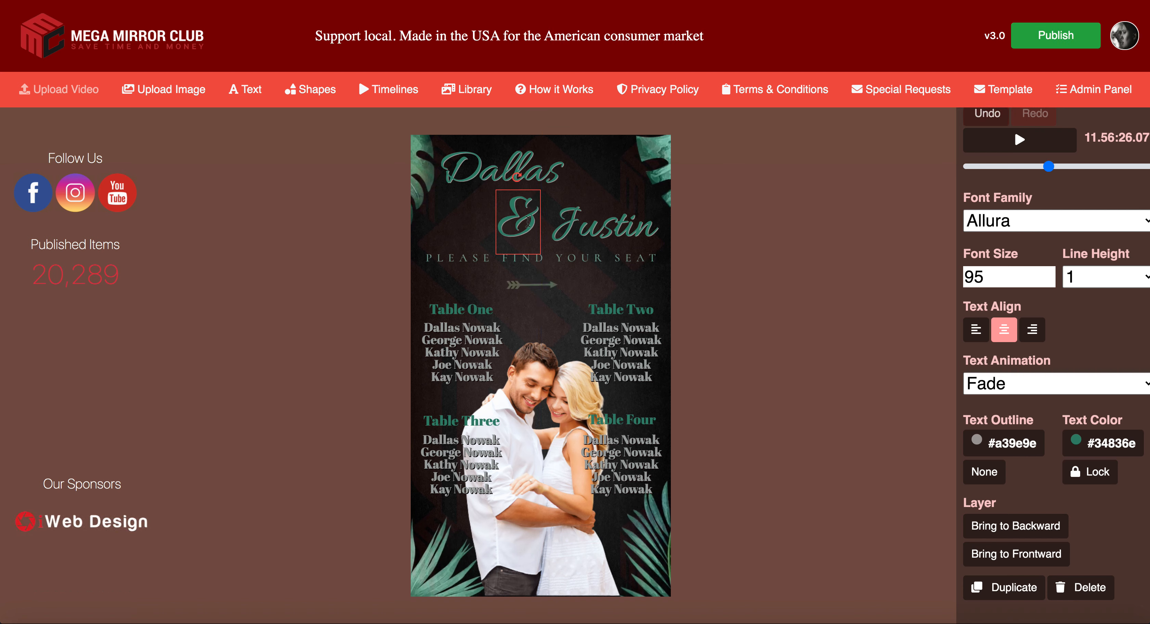
pyautogui.click(587, 226)
pyautogui.moveTo(587, 226); pyautogui.dragTo(577, 217)
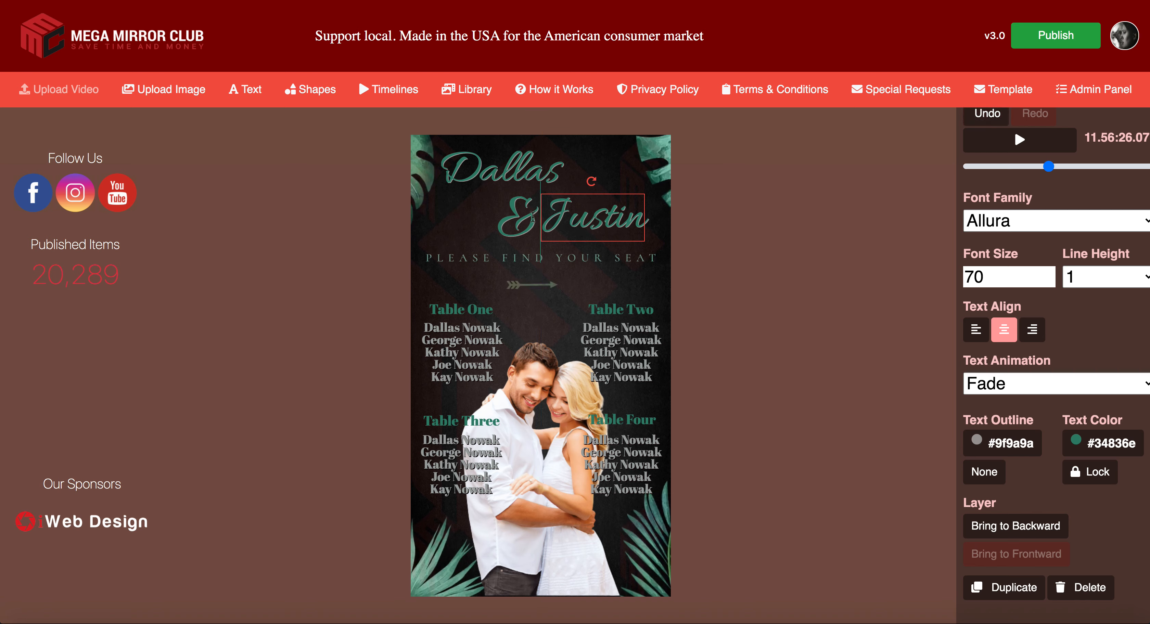
pyautogui.moveTo(514, 223); pyautogui.dragTo(510, 207)
pyautogui.click(582, 225)
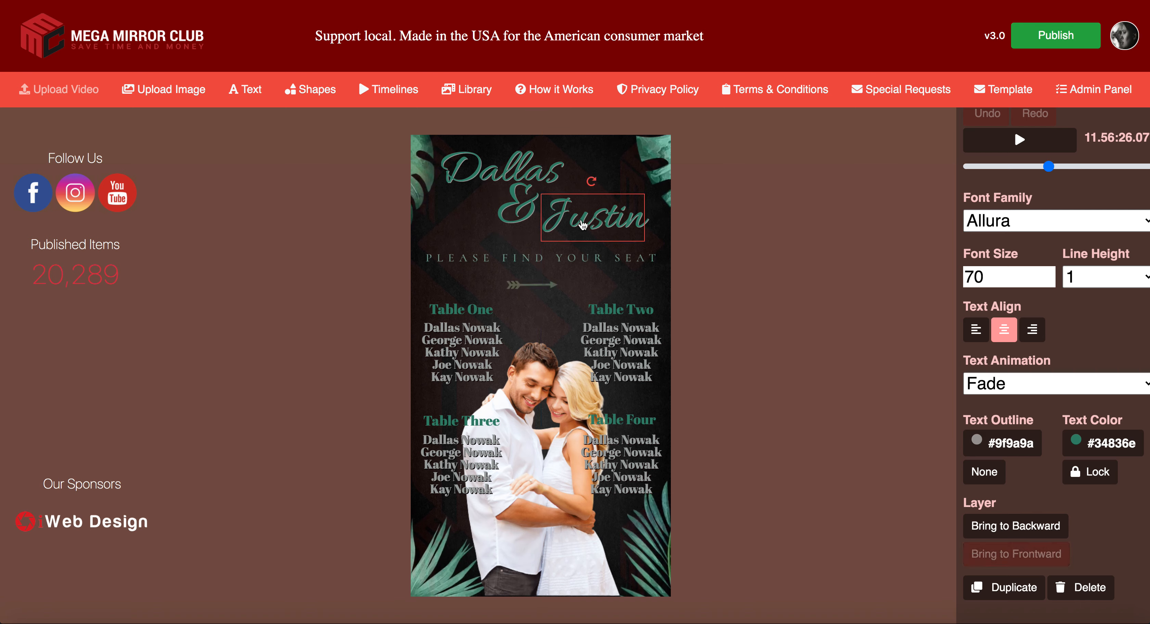
# Step: Re-centre the ampersand under Dallas, trying and undoing a small rightward nudge of Justin
pyautogui.click(544, 179)
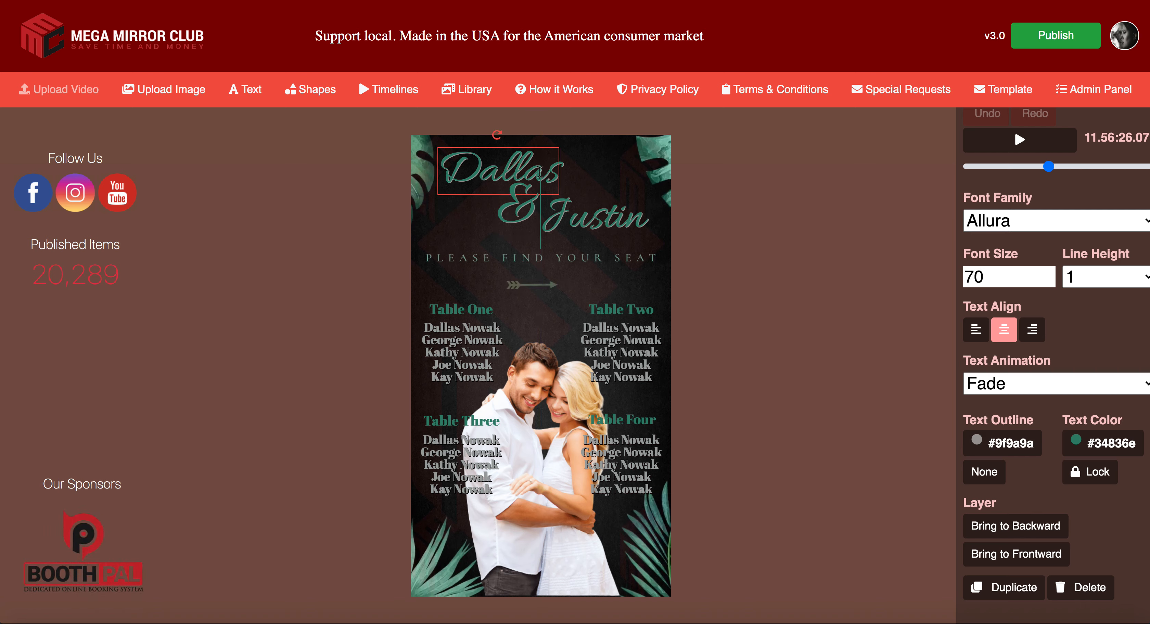
pyautogui.click(582, 221)
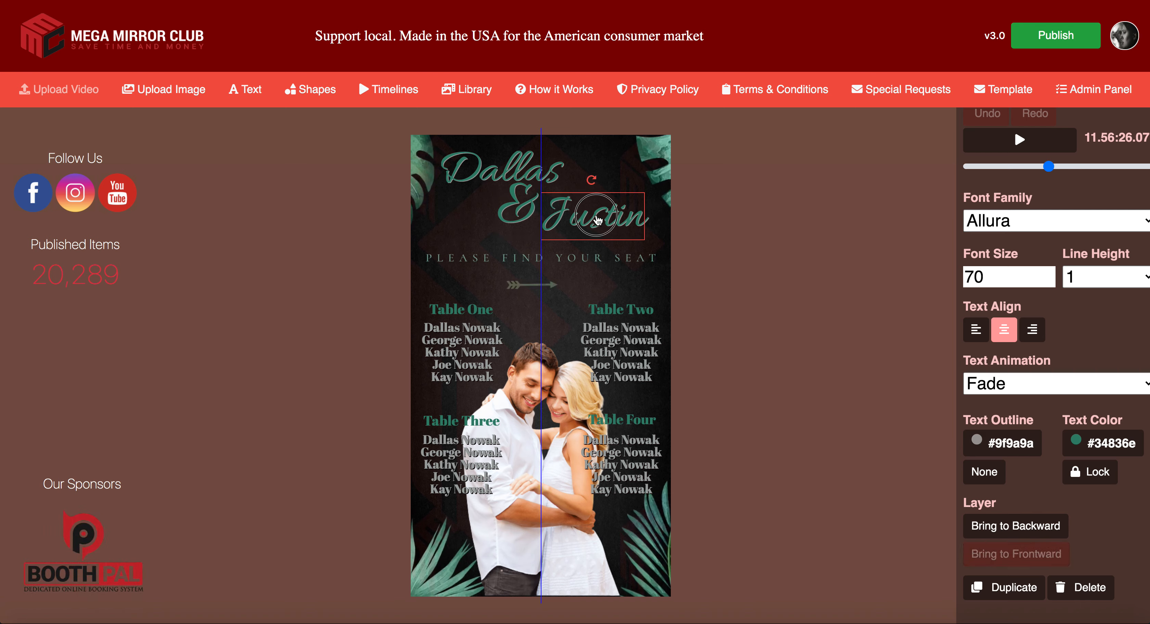
pyautogui.moveTo(530, 220); pyautogui.dragTo(534, 220)
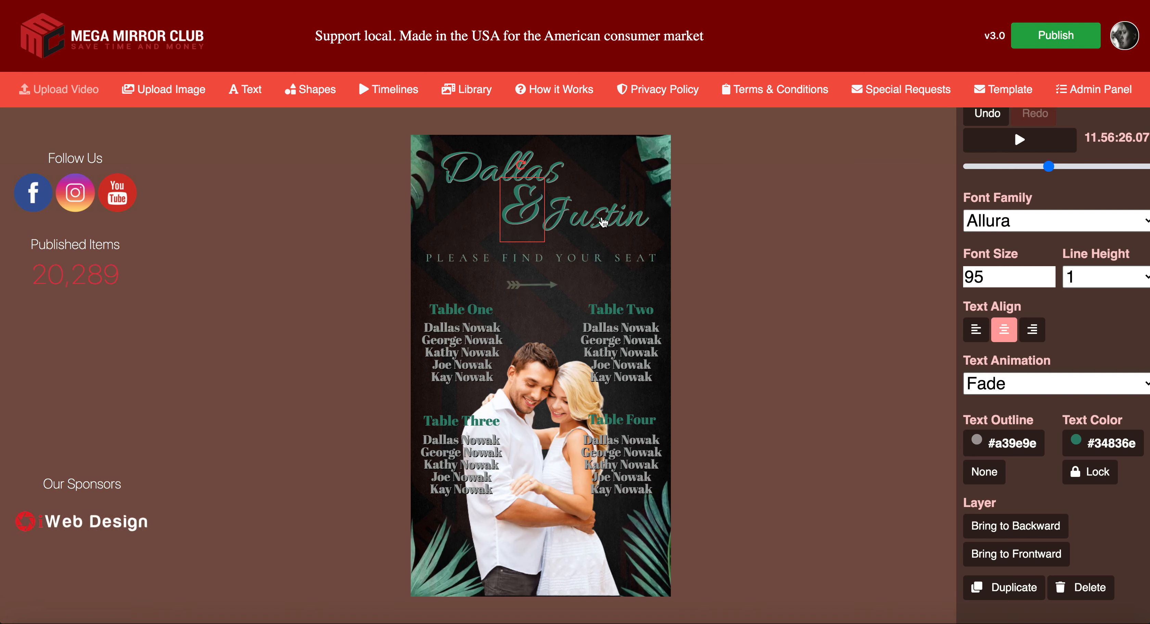
pyautogui.click(614, 224)
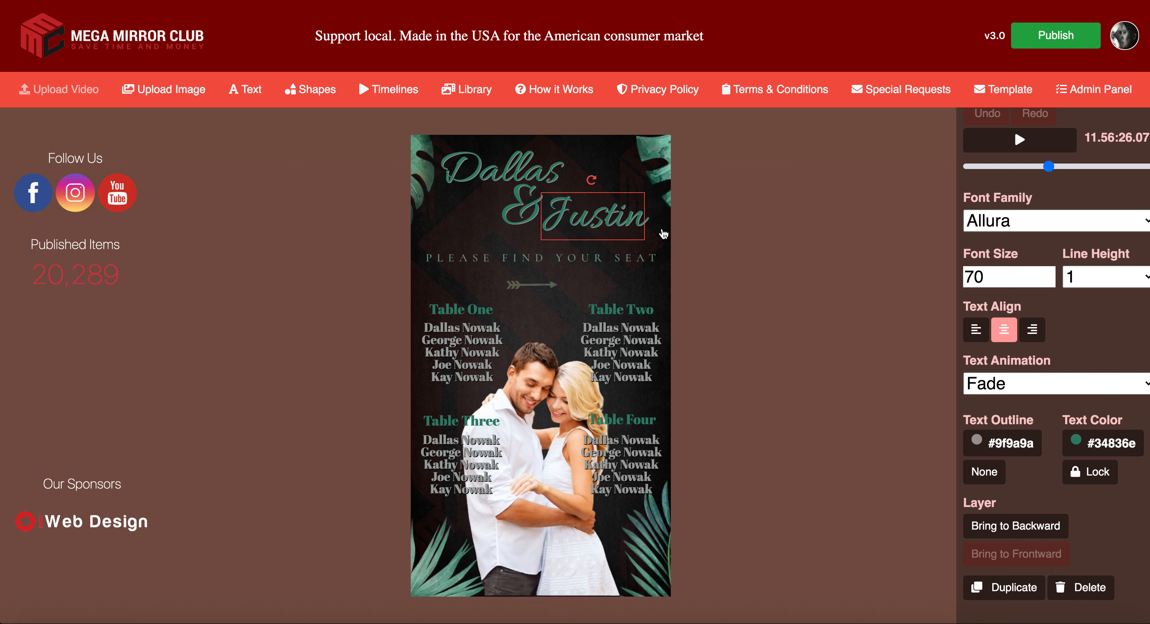
pyautogui.press('Right')
pyautogui.press('Right')
pyautogui.press('Right')
pyautogui.press('Right')
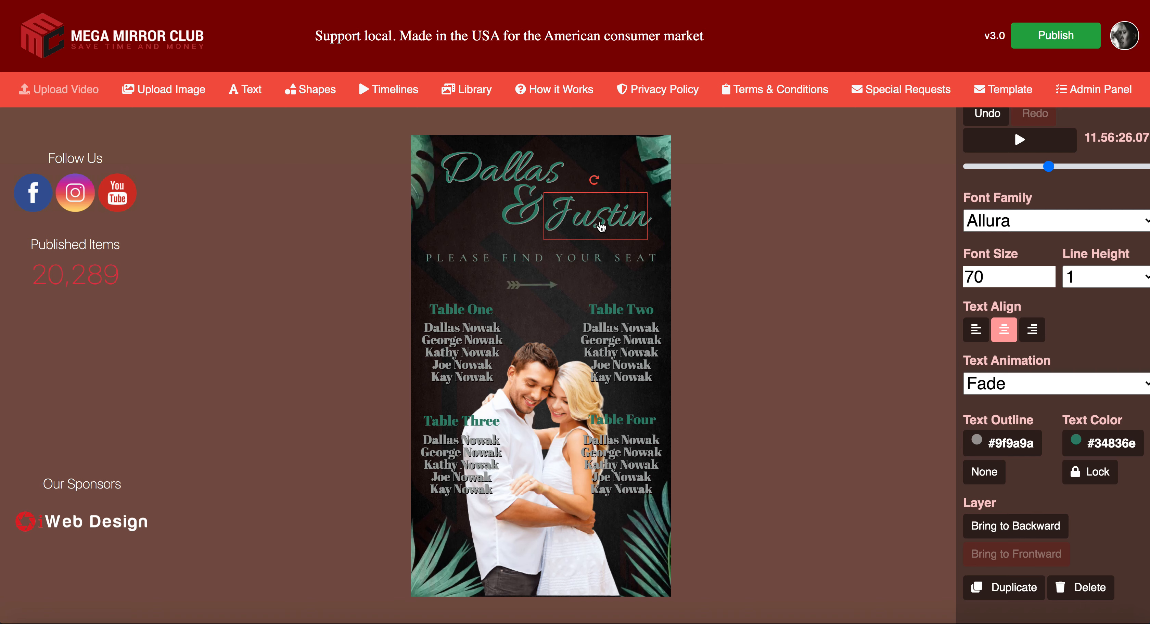
pyautogui.hotkey('ctrl', 'z')
pyautogui.hotkey('ctrl', 'z')
# Step: Nudge the Dallas title left and slightly up, then review the title
pyautogui.click(522, 174)
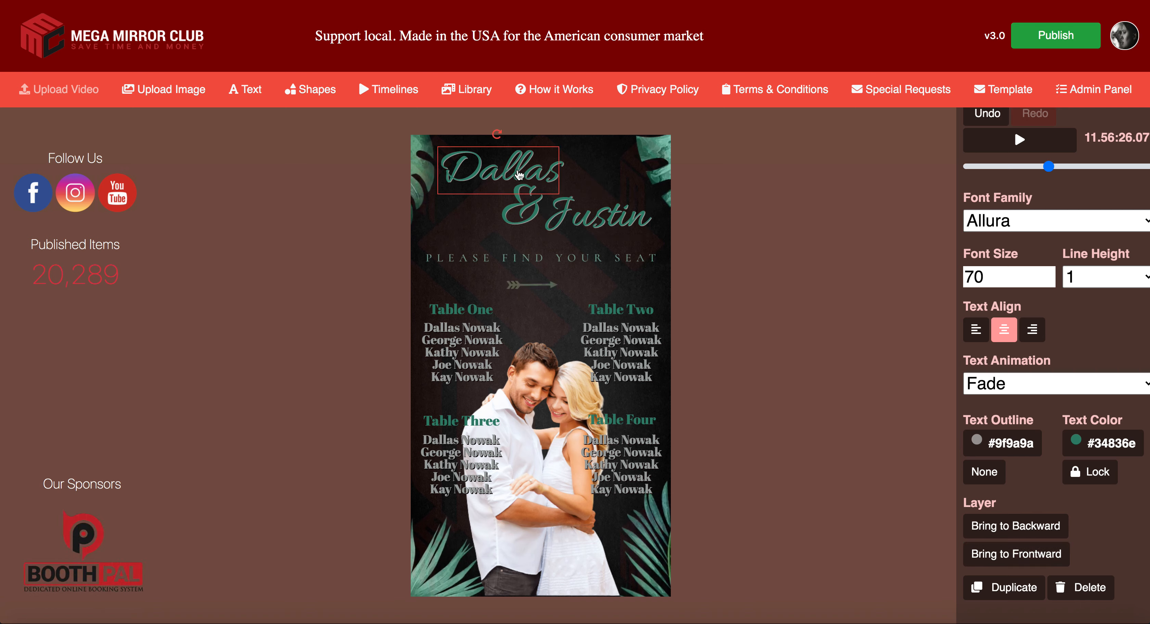
pyautogui.press('Left')
pyautogui.press('Left')
pyautogui.press('Left')
pyautogui.press('Left')
pyautogui.press('Left')
pyautogui.press('Left')
pyautogui.press('Up')
pyautogui.press('Up')
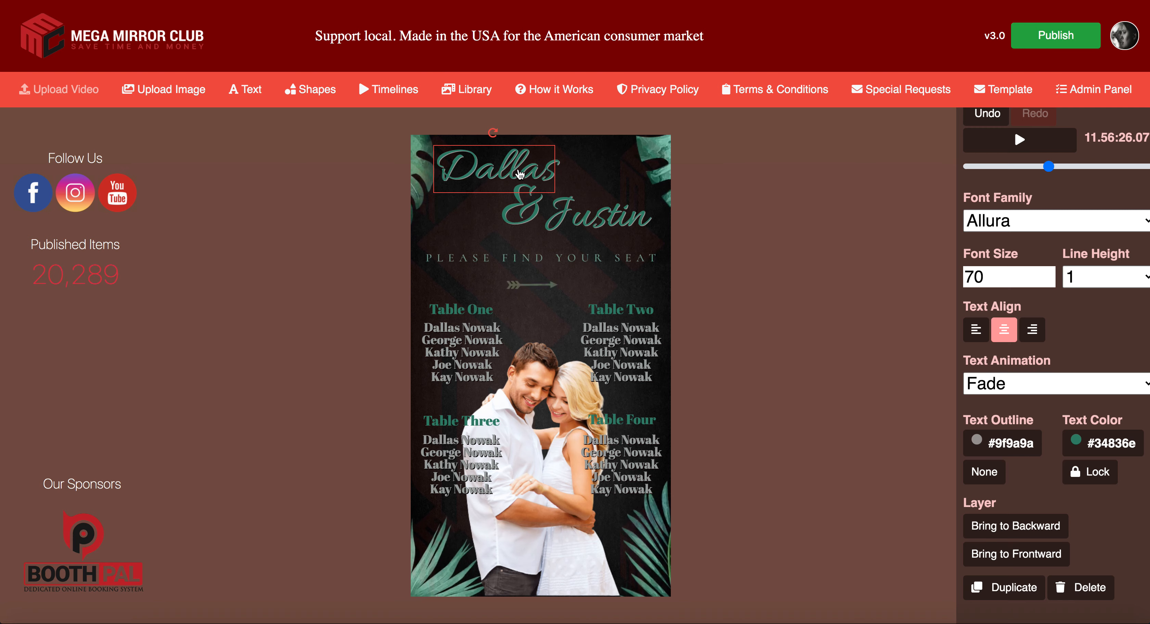
pyautogui.press('Down')
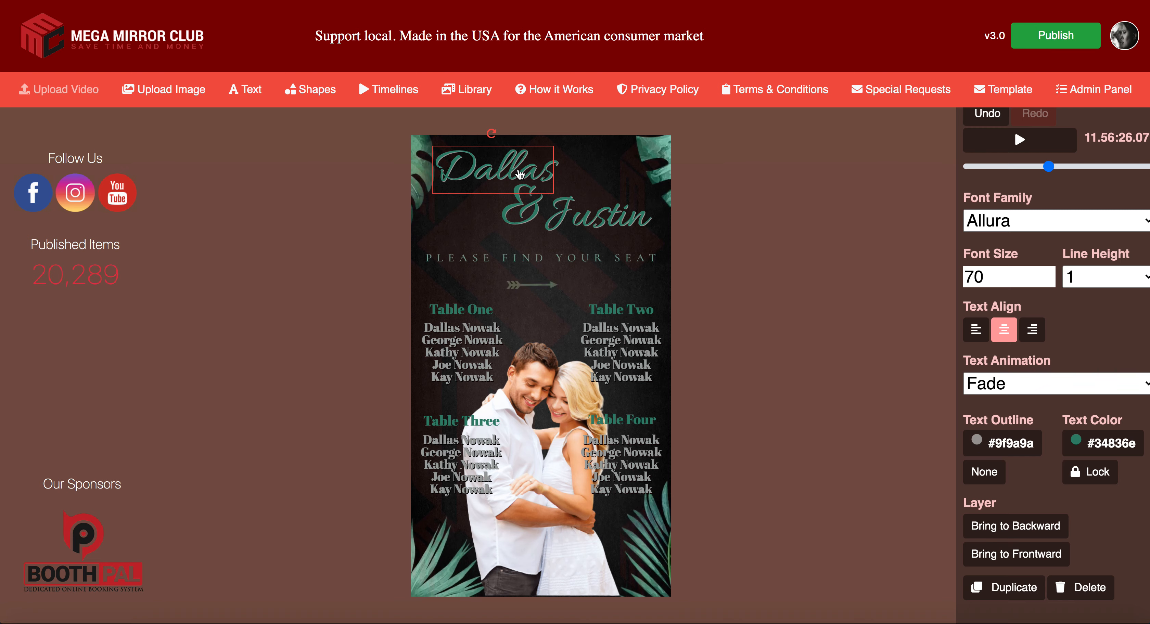
pyautogui.click(594, 188)
pyautogui.click(804, 236)
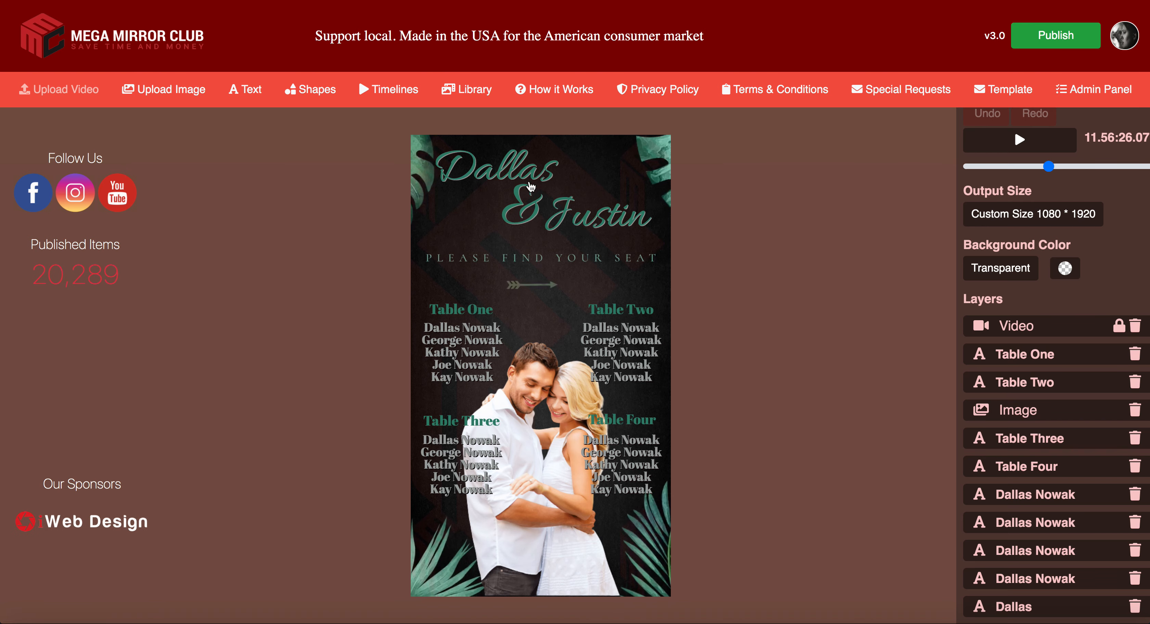
# Step: Shift the ampersand slightly right and recheck the positions of Dallas, & and Justin
pyautogui.moveTo(532, 205); pyautogui.dragTo(535, 206)
pyautogui.click(527, 208)
pyautogui.click(488, 173)
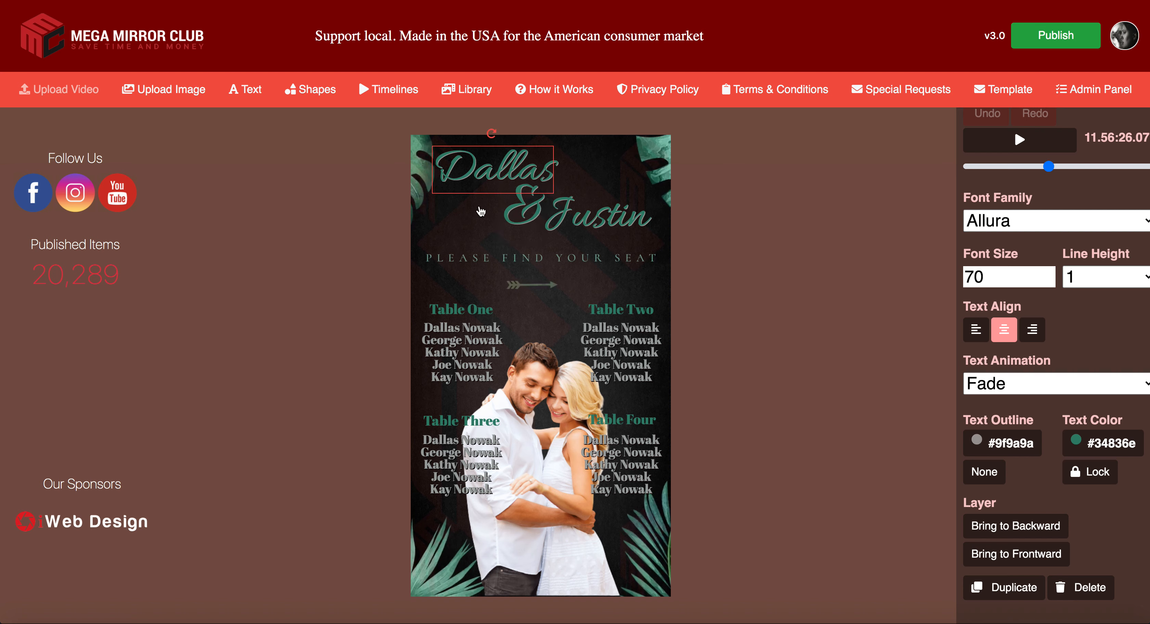
pyautogui.click(528, 219)
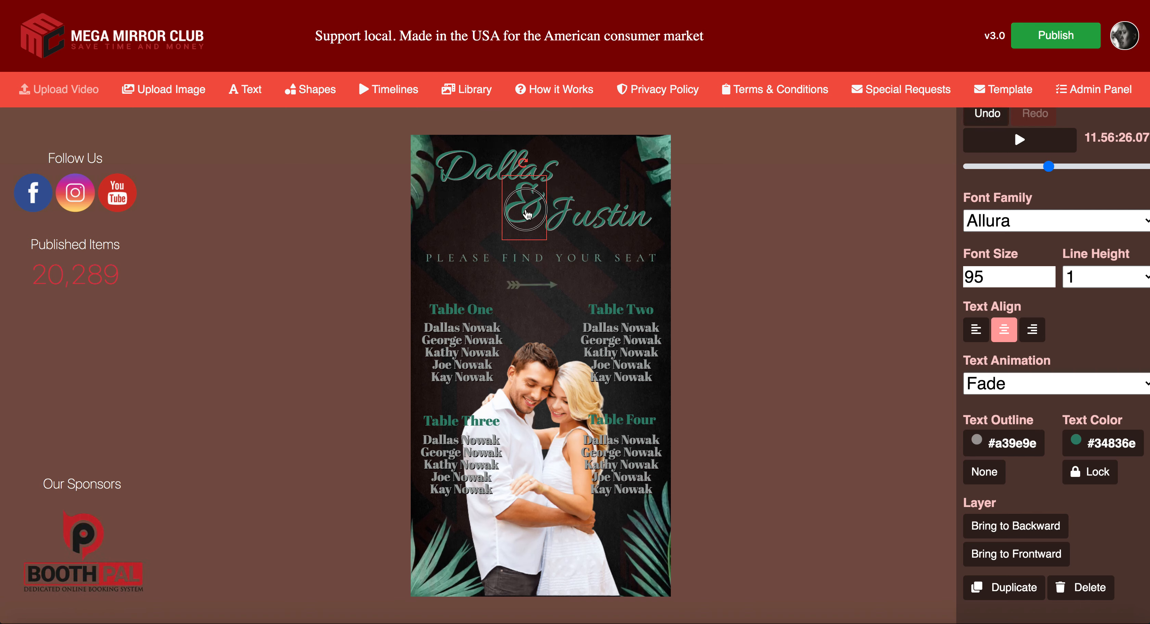
pyautogui.click(588, 221)
pyautogui.click(784, 218)
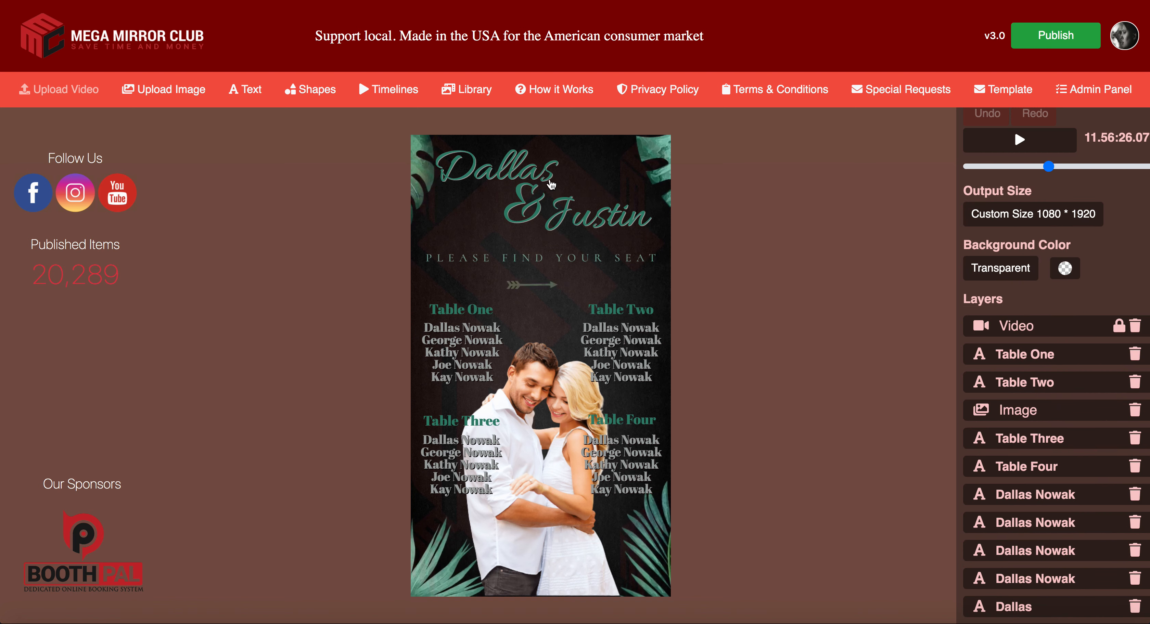
# Step: Move Justin about 30 px down and further right, and shift the & slightly right and down
pyautogui.click(586, 220)
pyautogui.moveTo(600, 218); pyautogui.dragTo(603, 235)
pyautogui.moveTo(533, 215); pyautogui.dragTo(539, 215)
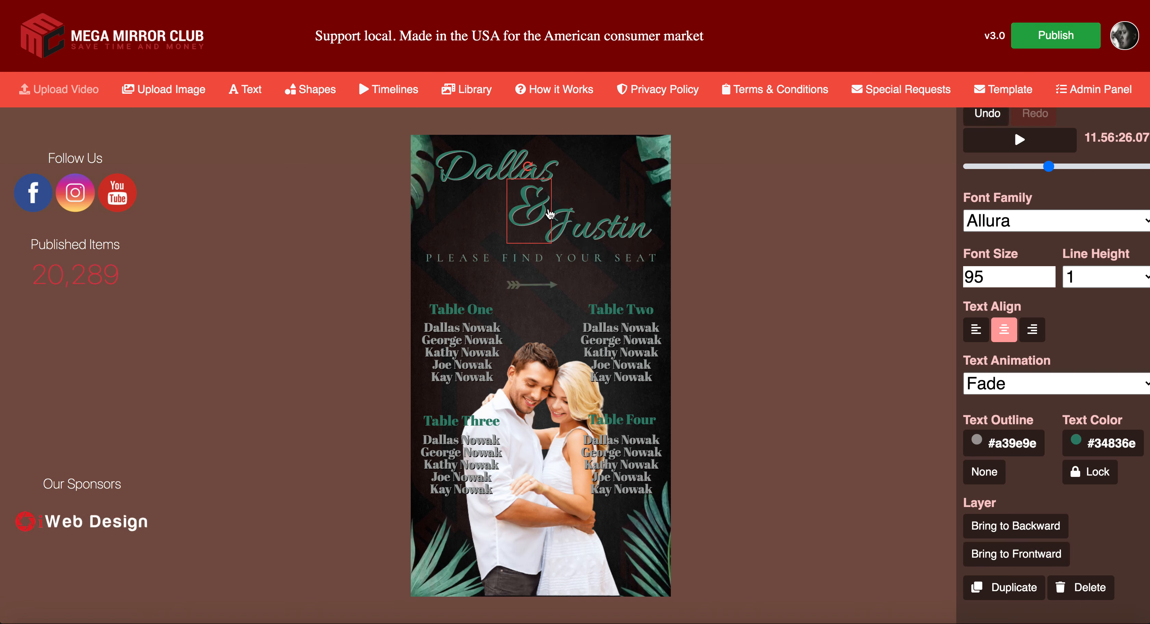
pyautogui.click(594, 214)
pyautogui.moveTo(641, 249); pyautogui.dragTo(649, 248)
pyautogui.click(528, 213)
pyautogui.moveTo(528, 213); pyautogui.dragTo(532, 213)
pyautogui.click(754, 227)
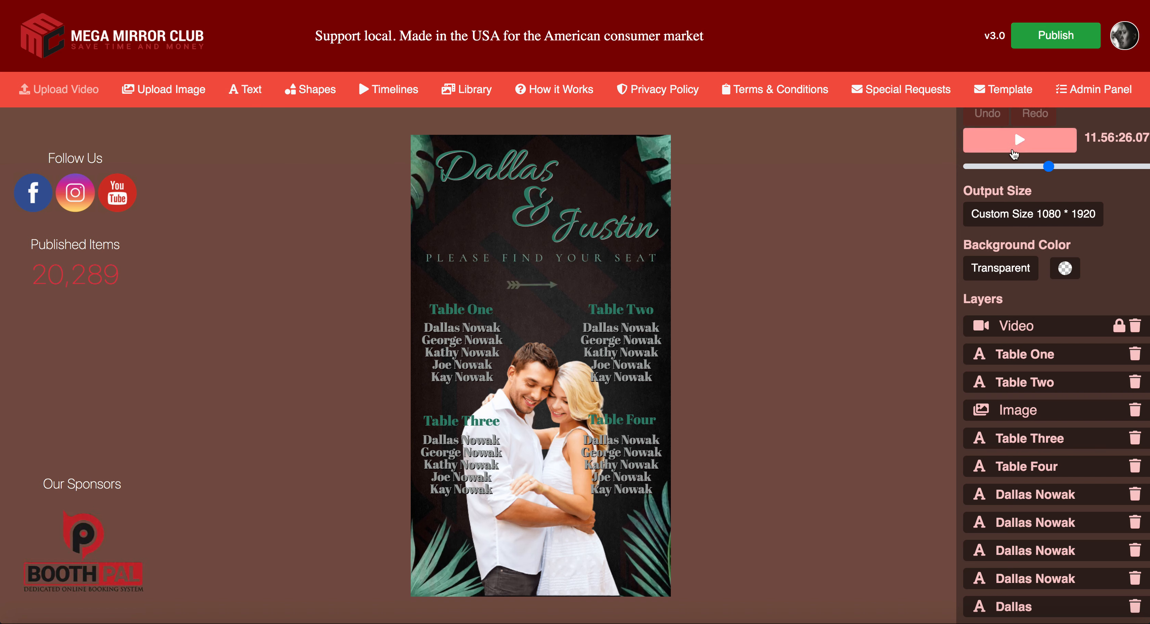
# Step: Play the preview and apply the Fade-In effect to the couple photo
pyautogui.click(1018, 152)
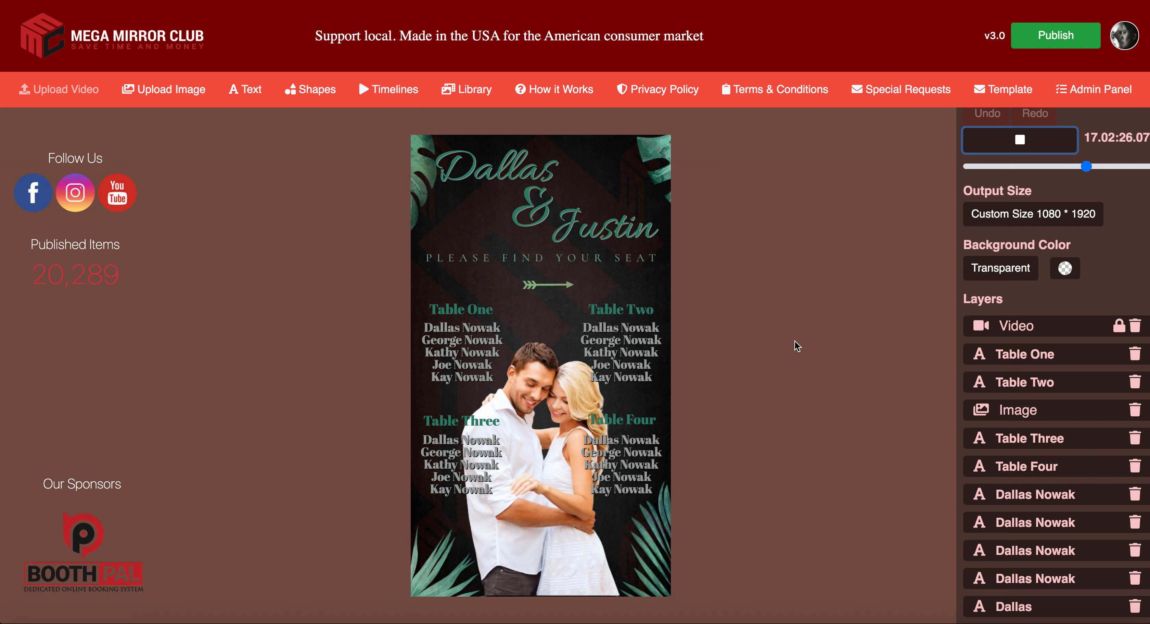
pyautogui.click(451, 359)
pyautogui.click(556, 447)
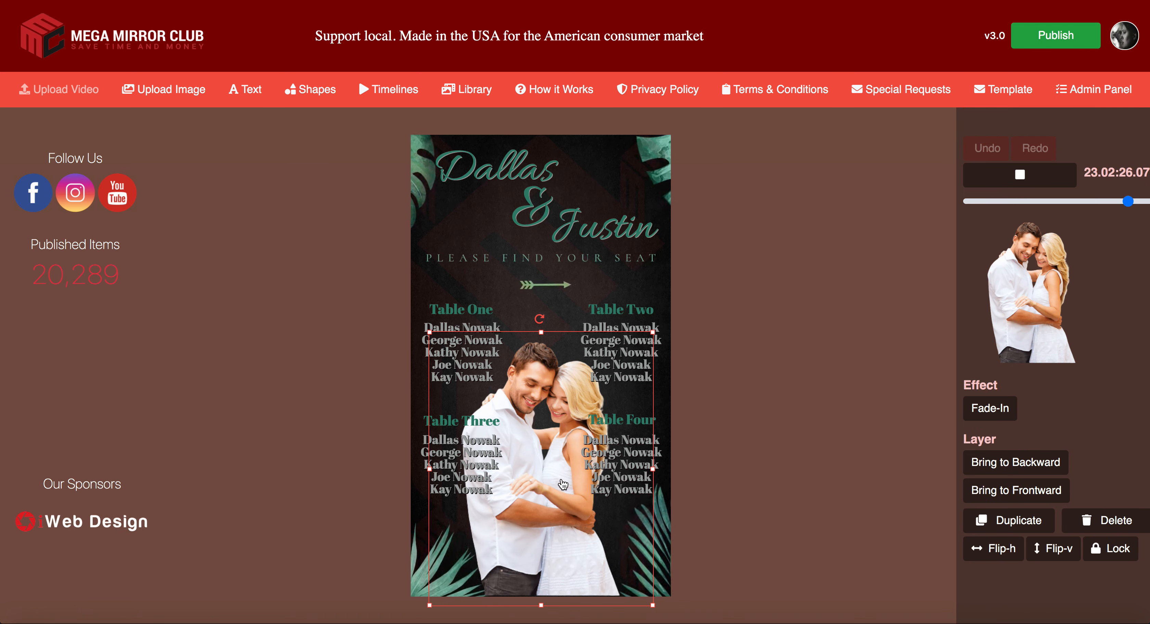
pyautogui.click(990, 409)
pyautogui.click(778, 385)
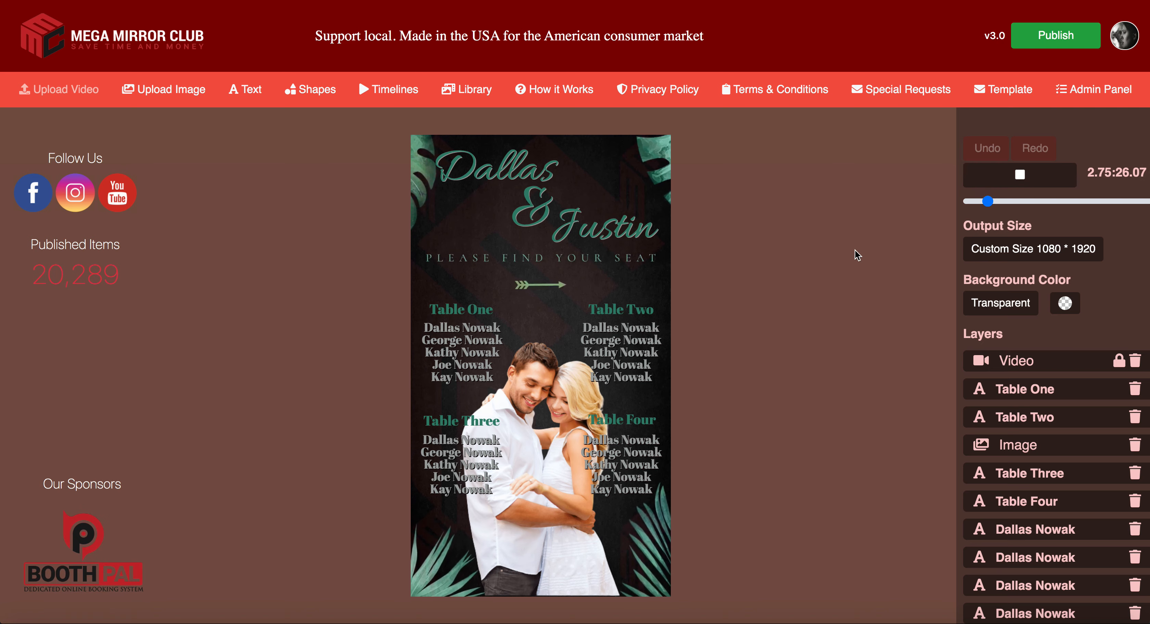
# Step: On the Timelines view, push Table Two's start slightly later, then return to the editor
pyautogui.click(377, 92)
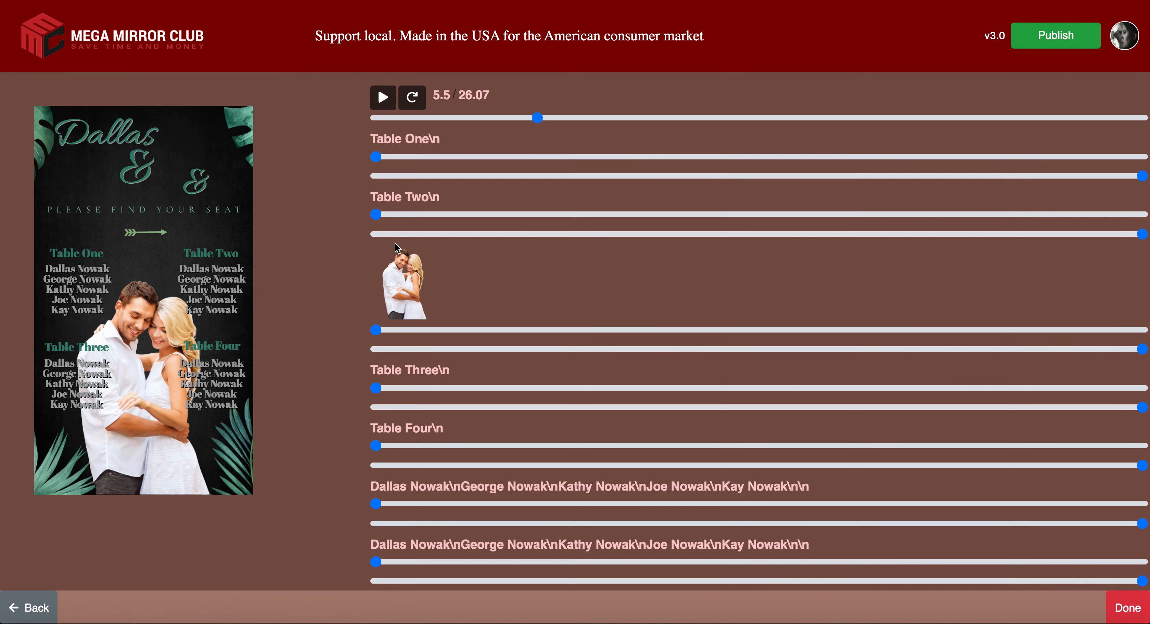
pyautogui.click(398, 216)
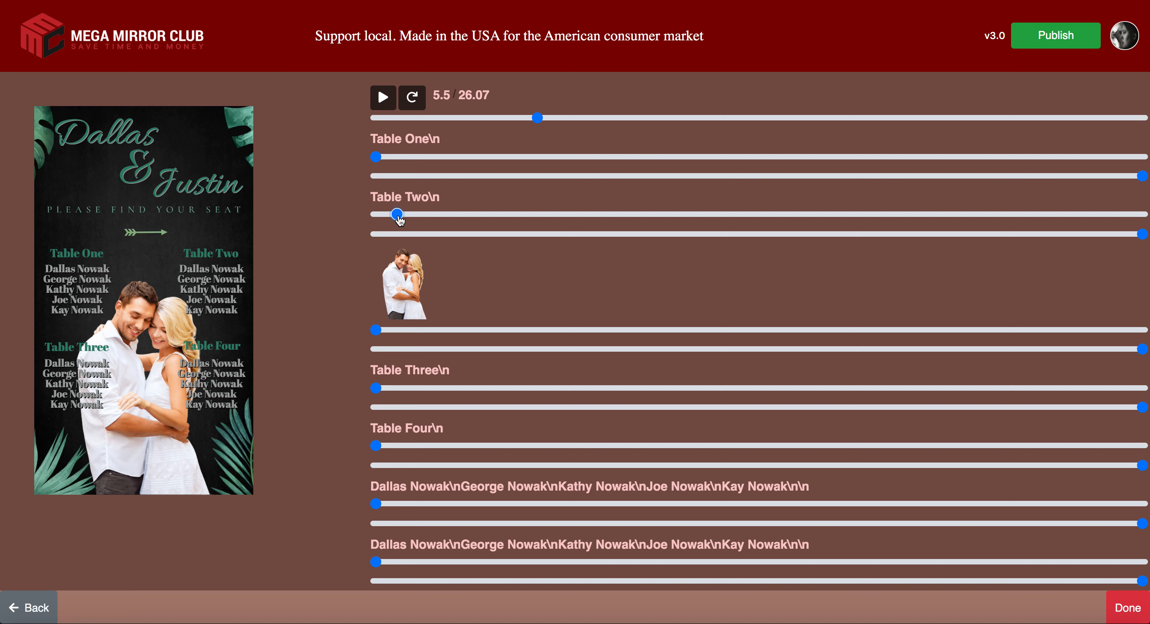
pyautogui.moveTo(398, 215); pyautogui.dragTo(404, 215)
pyautogui.click(1128, 618)
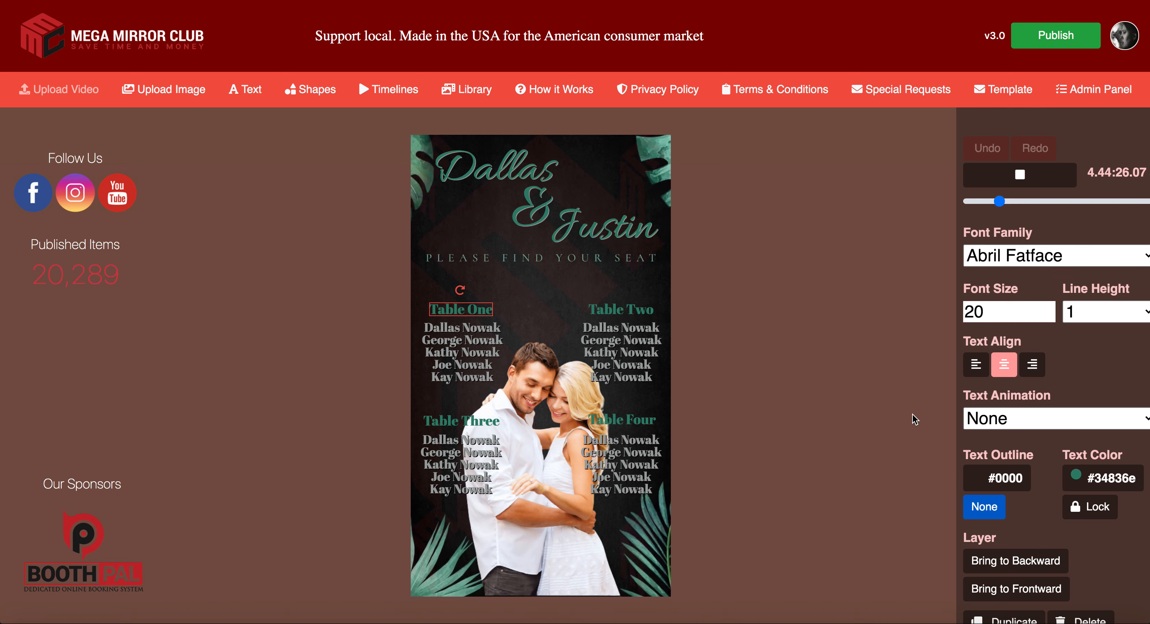
# Step: Set the Table One, Two and Four headings to the Fade text animation, leaving Table Three unchanged
pyautogui.click(1021, 425)
pyautogui.click(1023, 444)
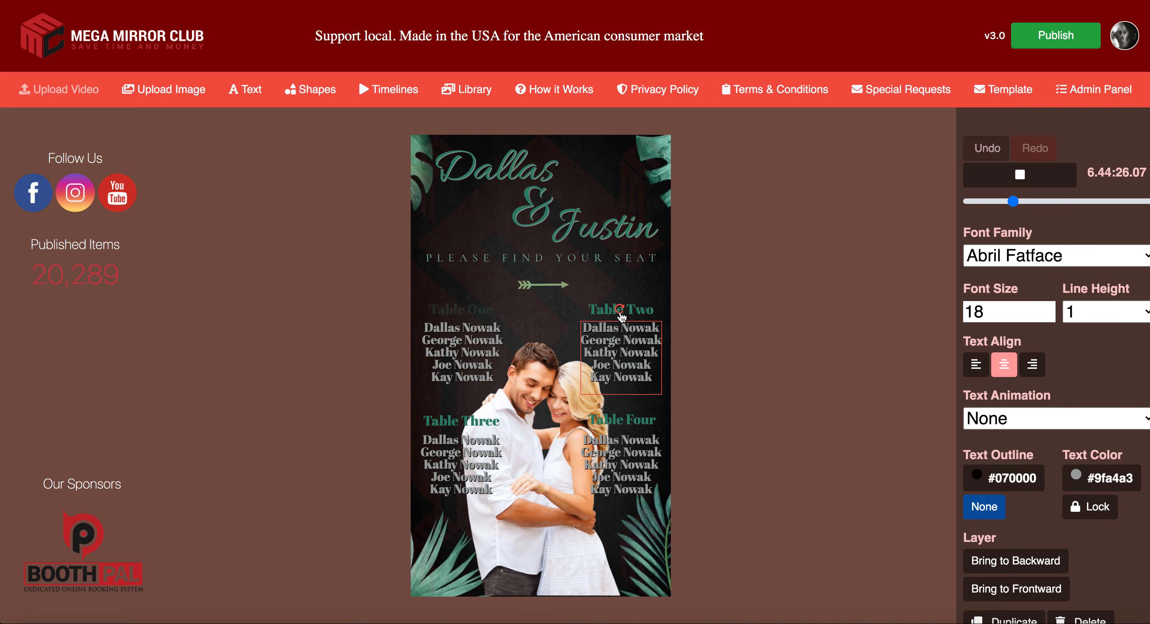
pyautogui.click(643, 313)
pyautogui.click(989, 417)
pyautogui.click(996, 442)
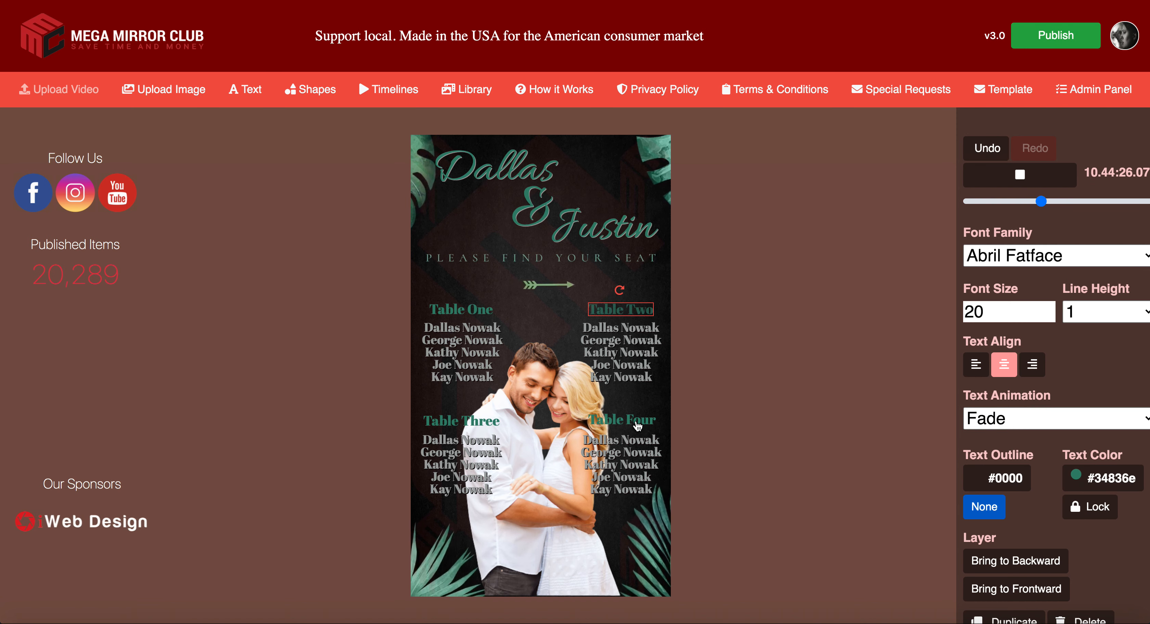
pyautogui.click(615, 417)
pyautogui.click(1001, 426)
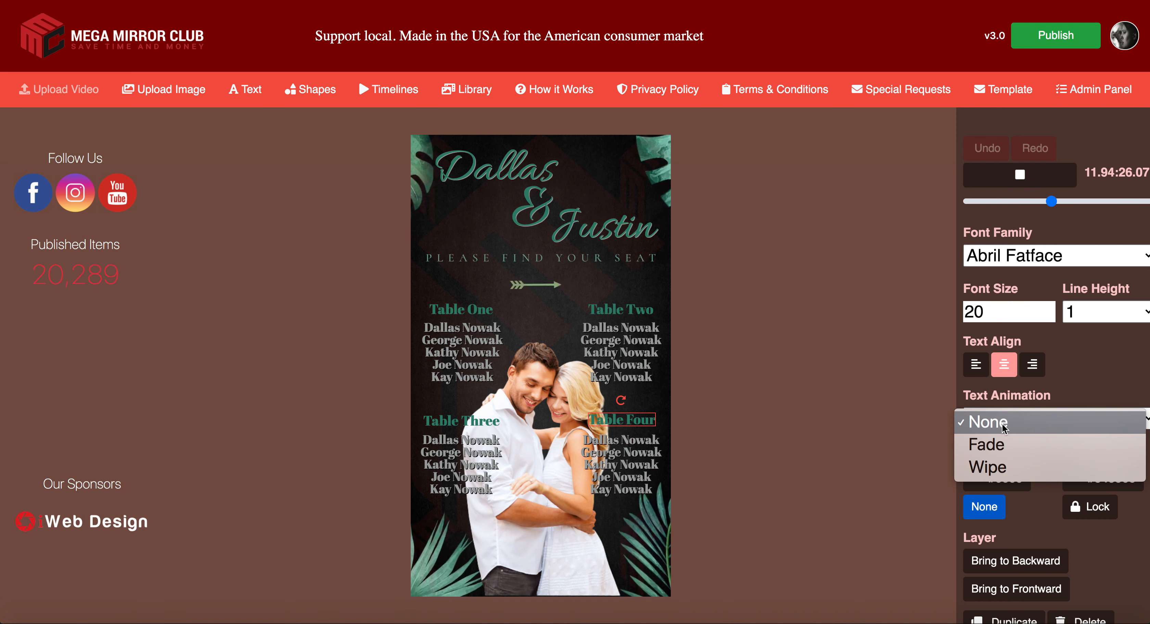
pyautogui.click(996, 444)
pyautogui.click(449, 423)
pyautogui.click(1034, 417)
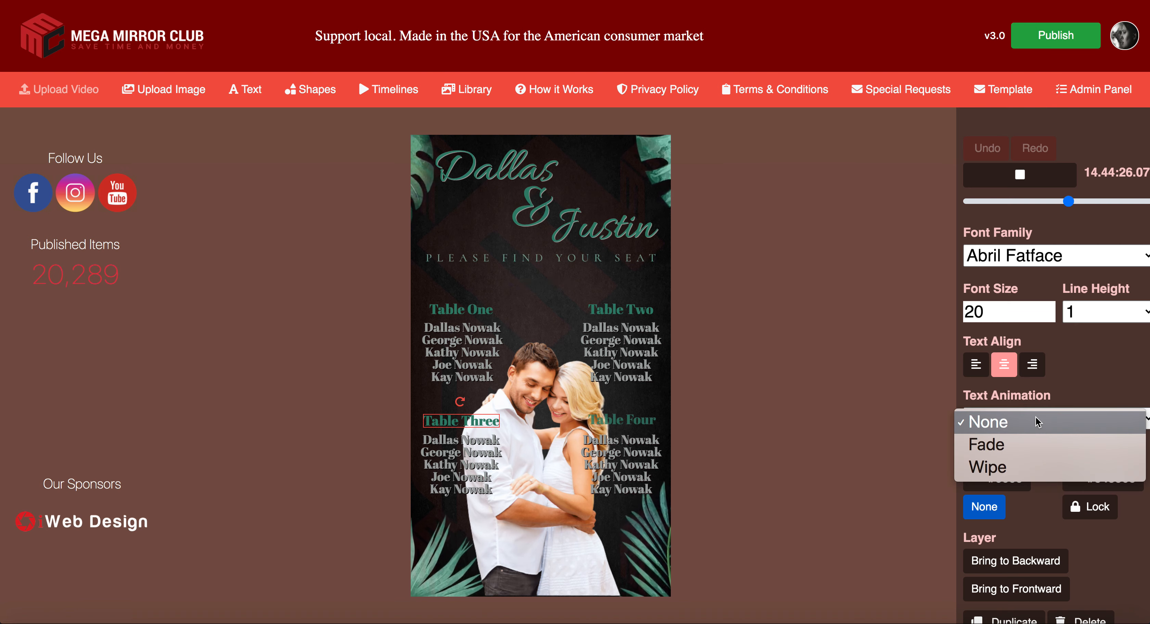
pyautogui.click(1032, 433)
pyautogui.click(695, 440)
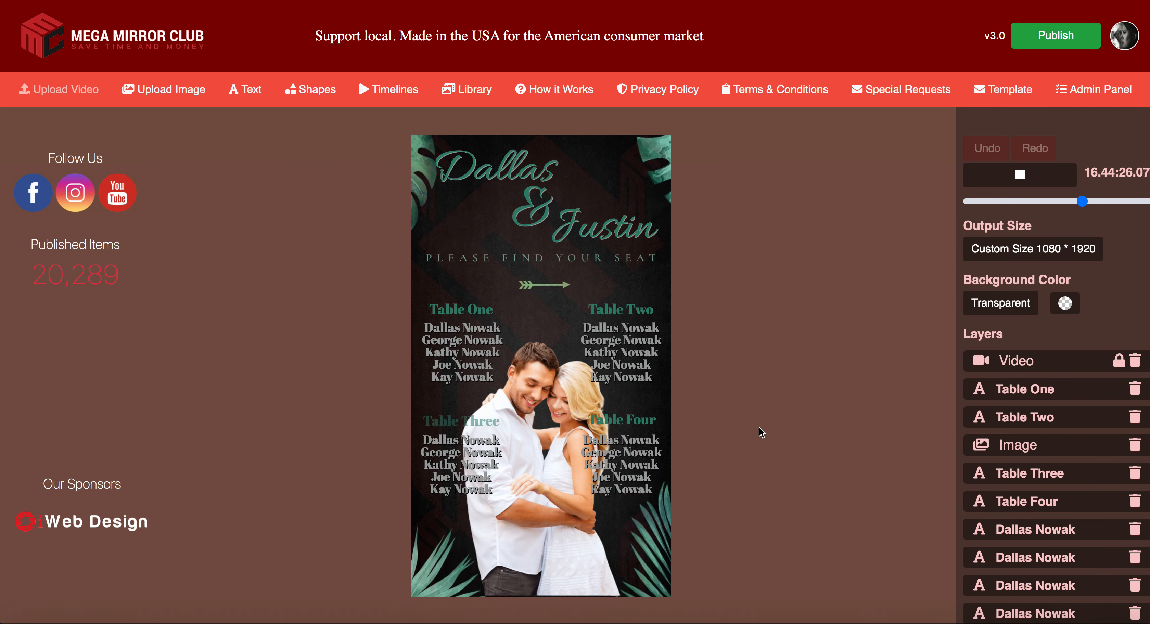
# Step: Give the Dallas and Justin title words the Wipe text animation
pyautogui.click(498, 185)
pyautogui.click(1000, 418)
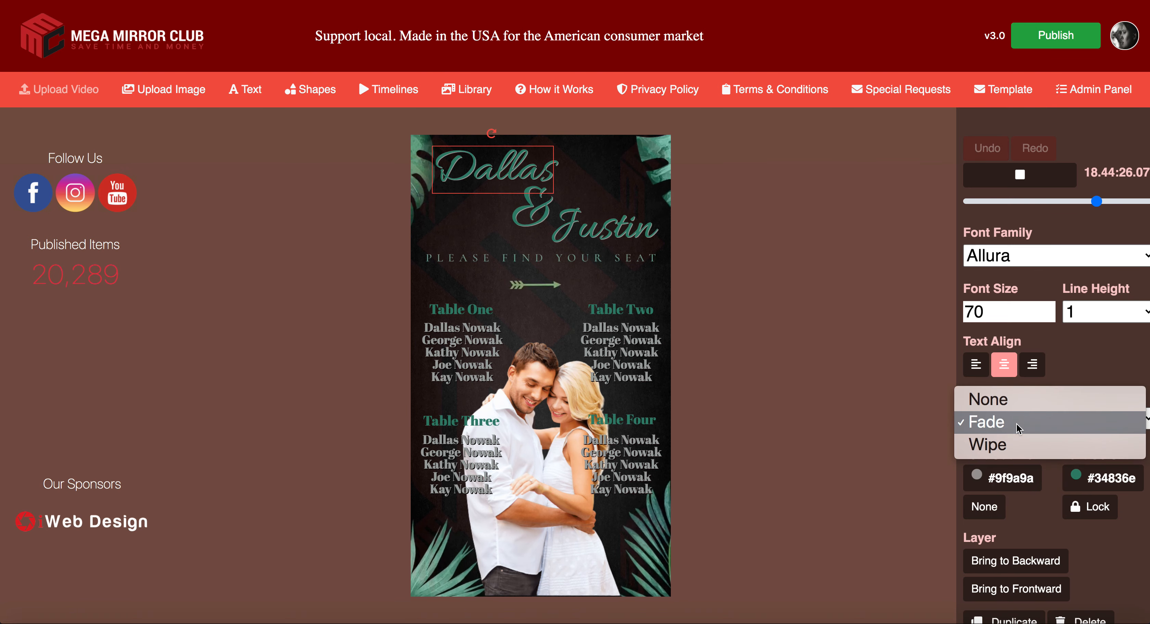
pyautogui.click(1017, 445)
pyautogui.click(607, 225)
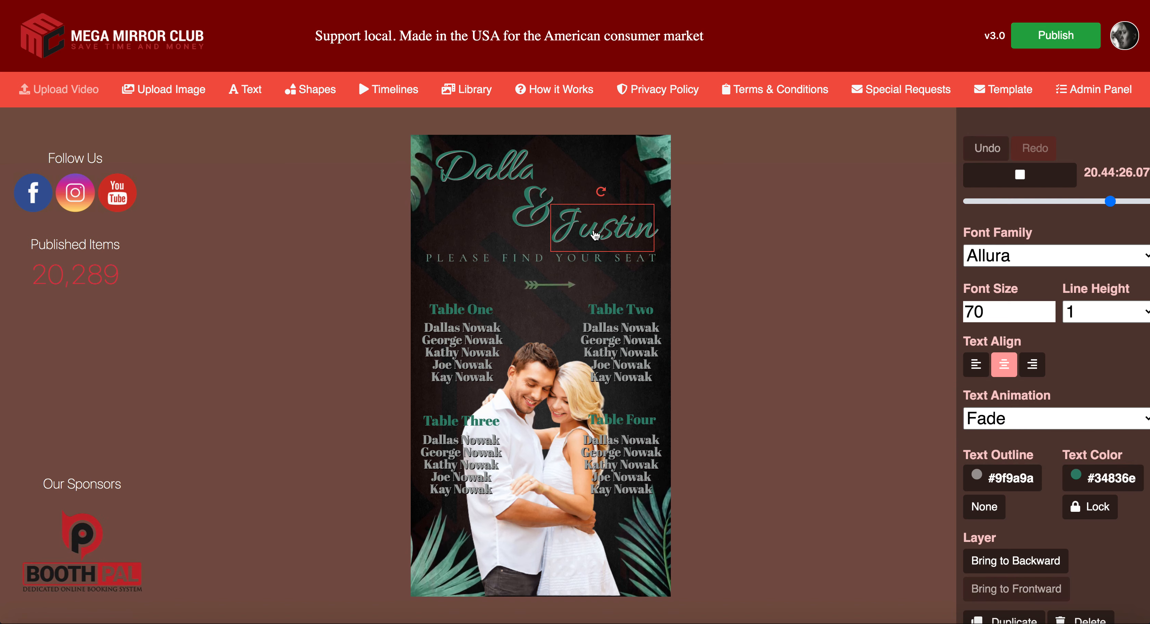
pyautogui.click(1011, 410)
pyautogui.click(1012, 440)
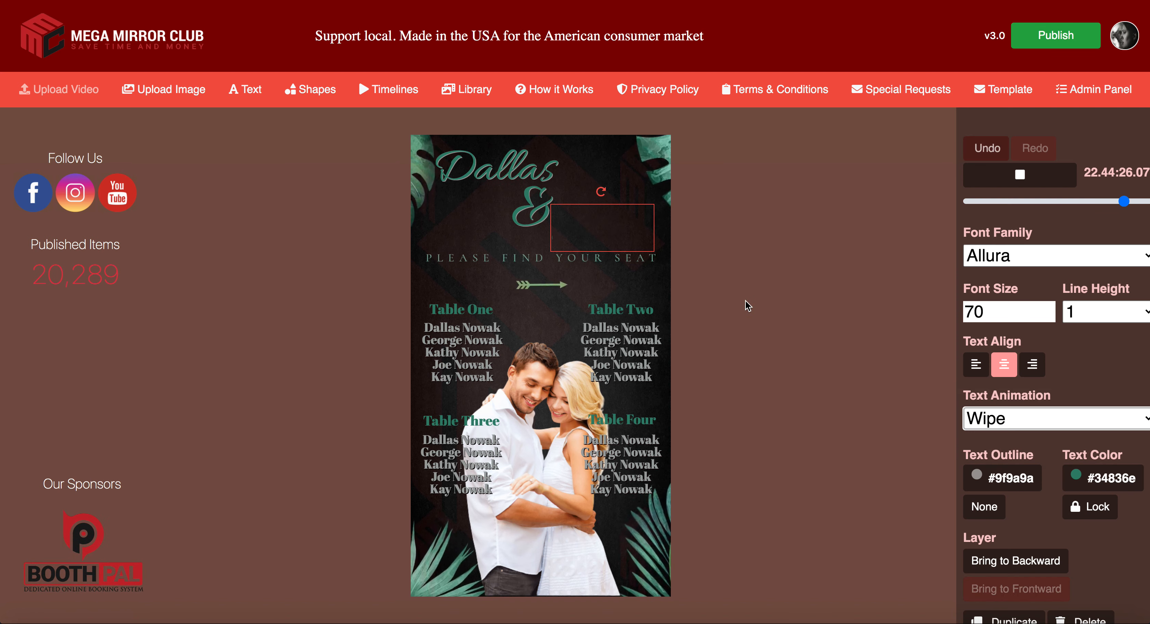
pyautogui.click(747, 305)
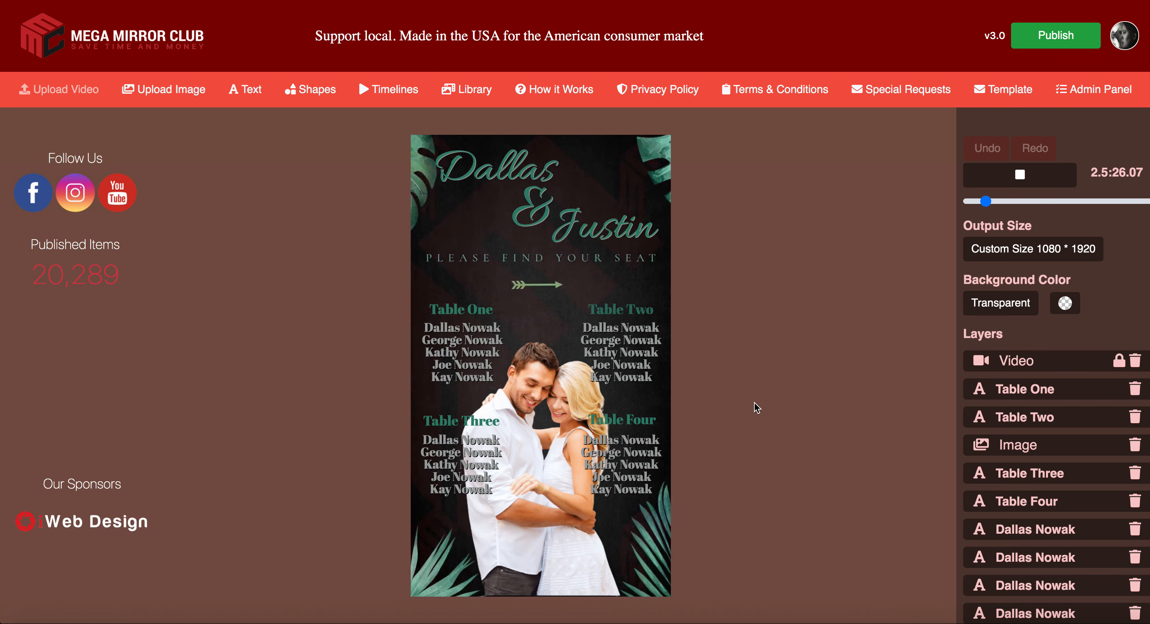
pyautogui.click(540, 461)
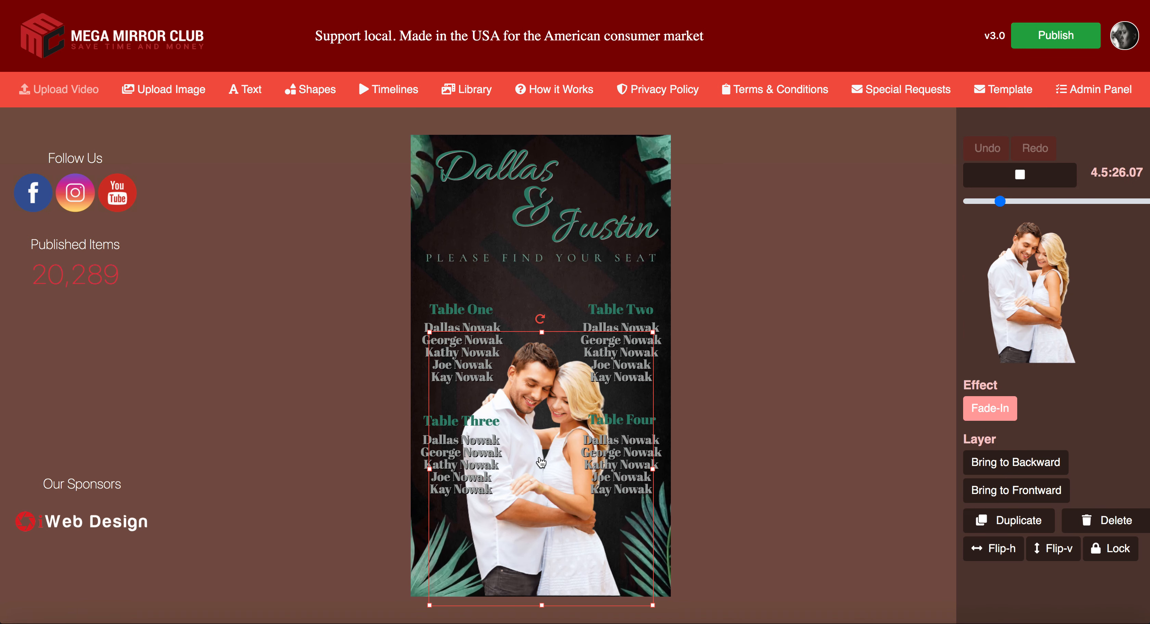
pyautogui.click(797, 386)
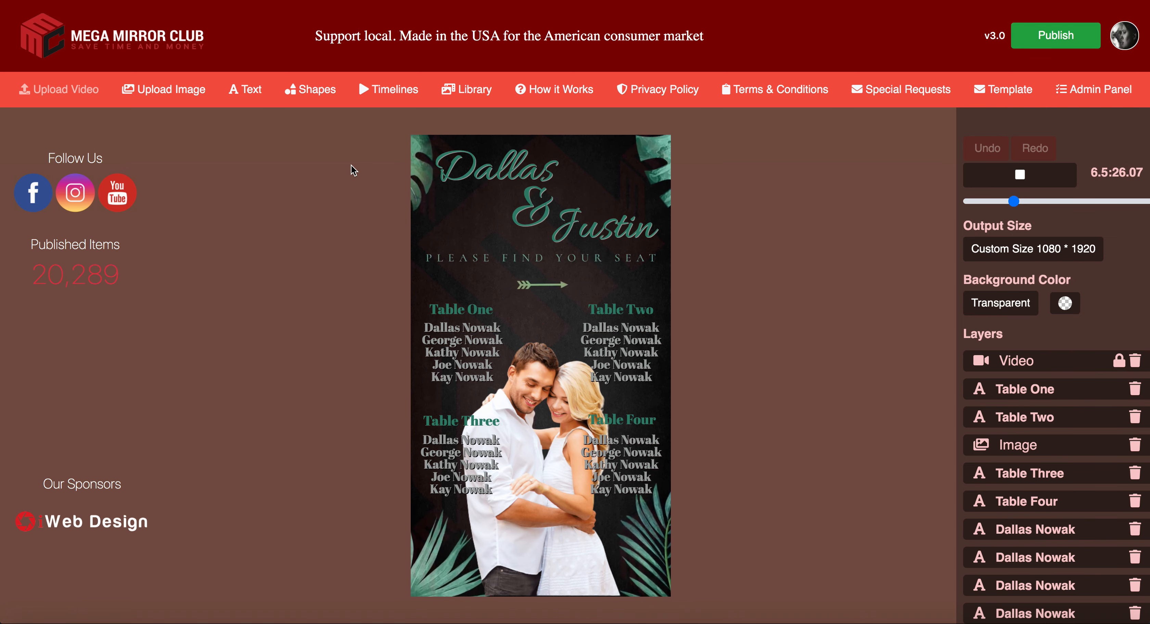